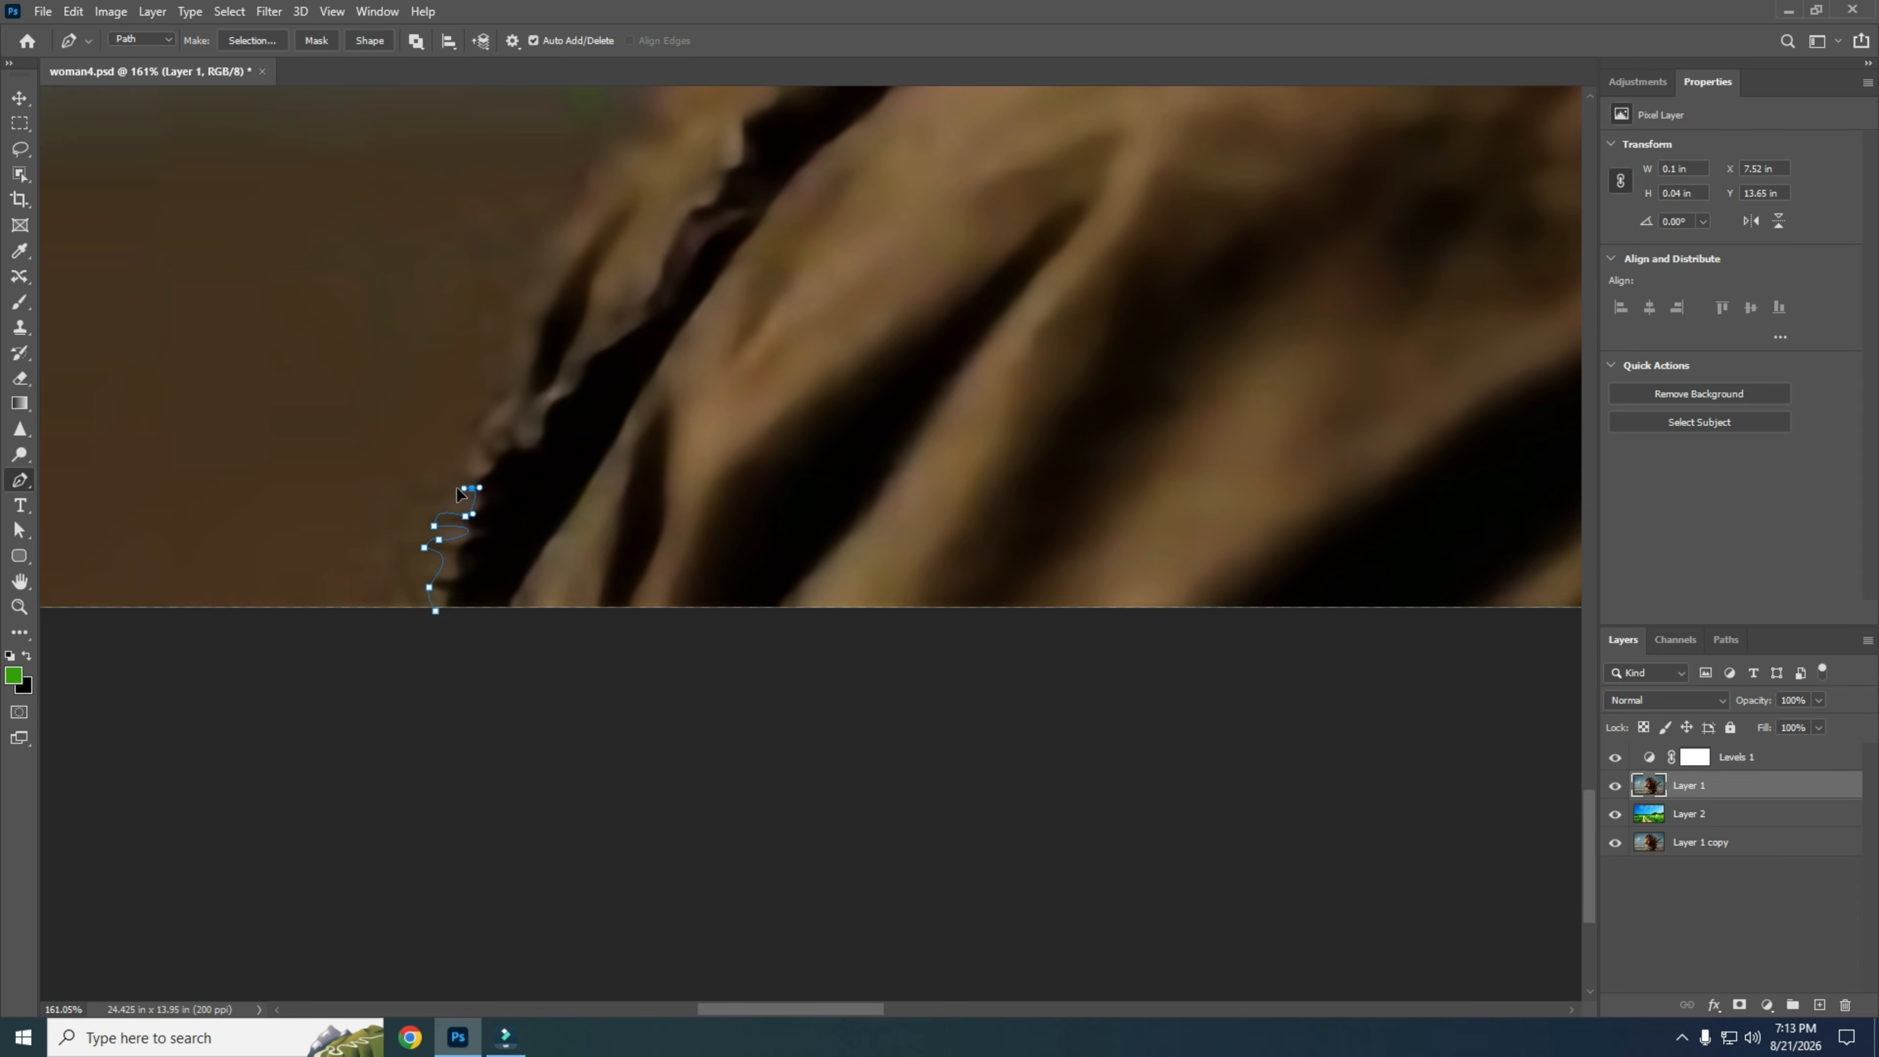
- Continue the Pen path from the lower front edge of the jacket upward along the collar toward the neck
left_click_drag(534, 294, 549, 275)
left_click_drag(652, 131, 681, 106)
key("alt+space")
left_click_drag(645, 152, 555, 501)
key("ctrl+z")
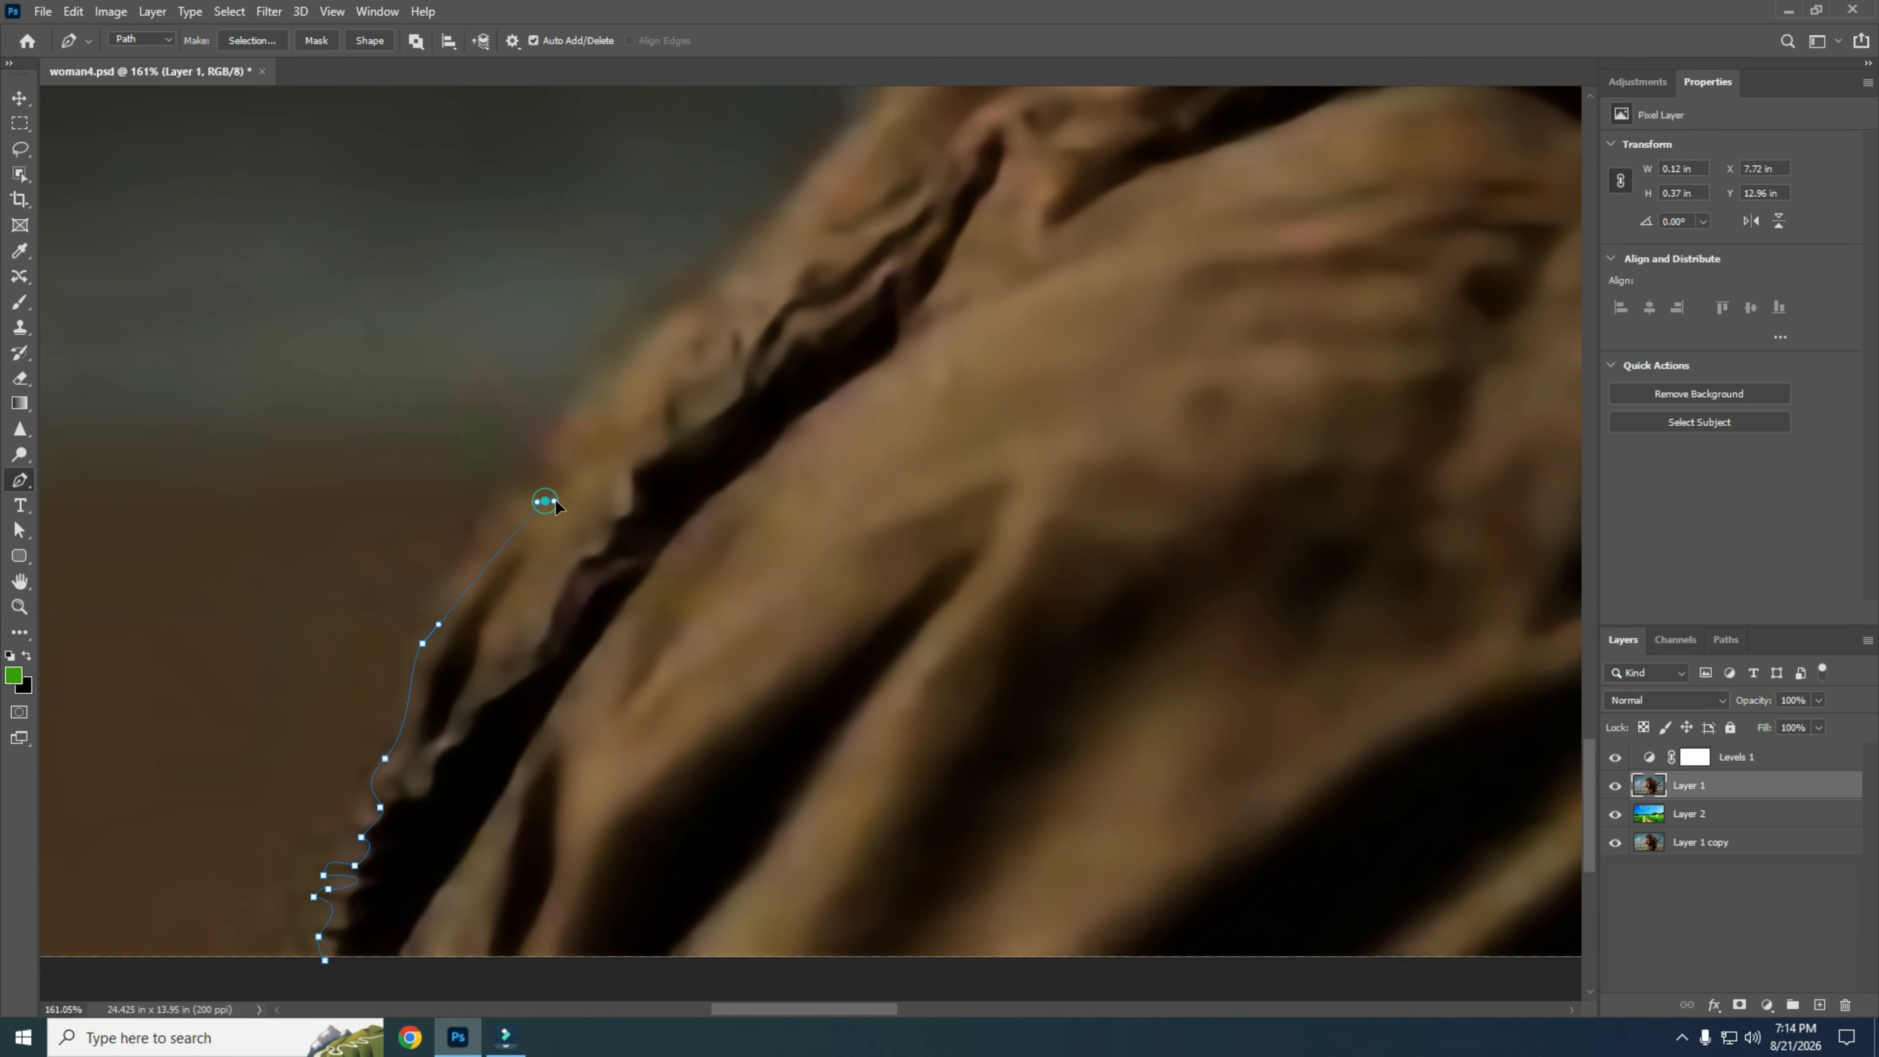
left_click_drag(788, 226, 825, 189)
left_click_drag(880, 126, 662, 784)
left_click_drag(827, 596, 852, 562)
left_click_drag(901, 518, 919, 500)
scroll(799, 445, "down", 5)
- Extend the Pen path from the collar up the front of the neck and around the underside of the chin
left_click_drag(864, 416, 795, 415)
left_click(781, 255)
left_click_drag(784, 263, 872, 774)
left_click_drag(659, 515, 440, 533)
left_click_drag(468, 428, 462, 400)
- Trace the Pen path along the face profile, following the lips, teeth and nose up to the nose bridge
left_click_drag(519, 330, 557, 310)
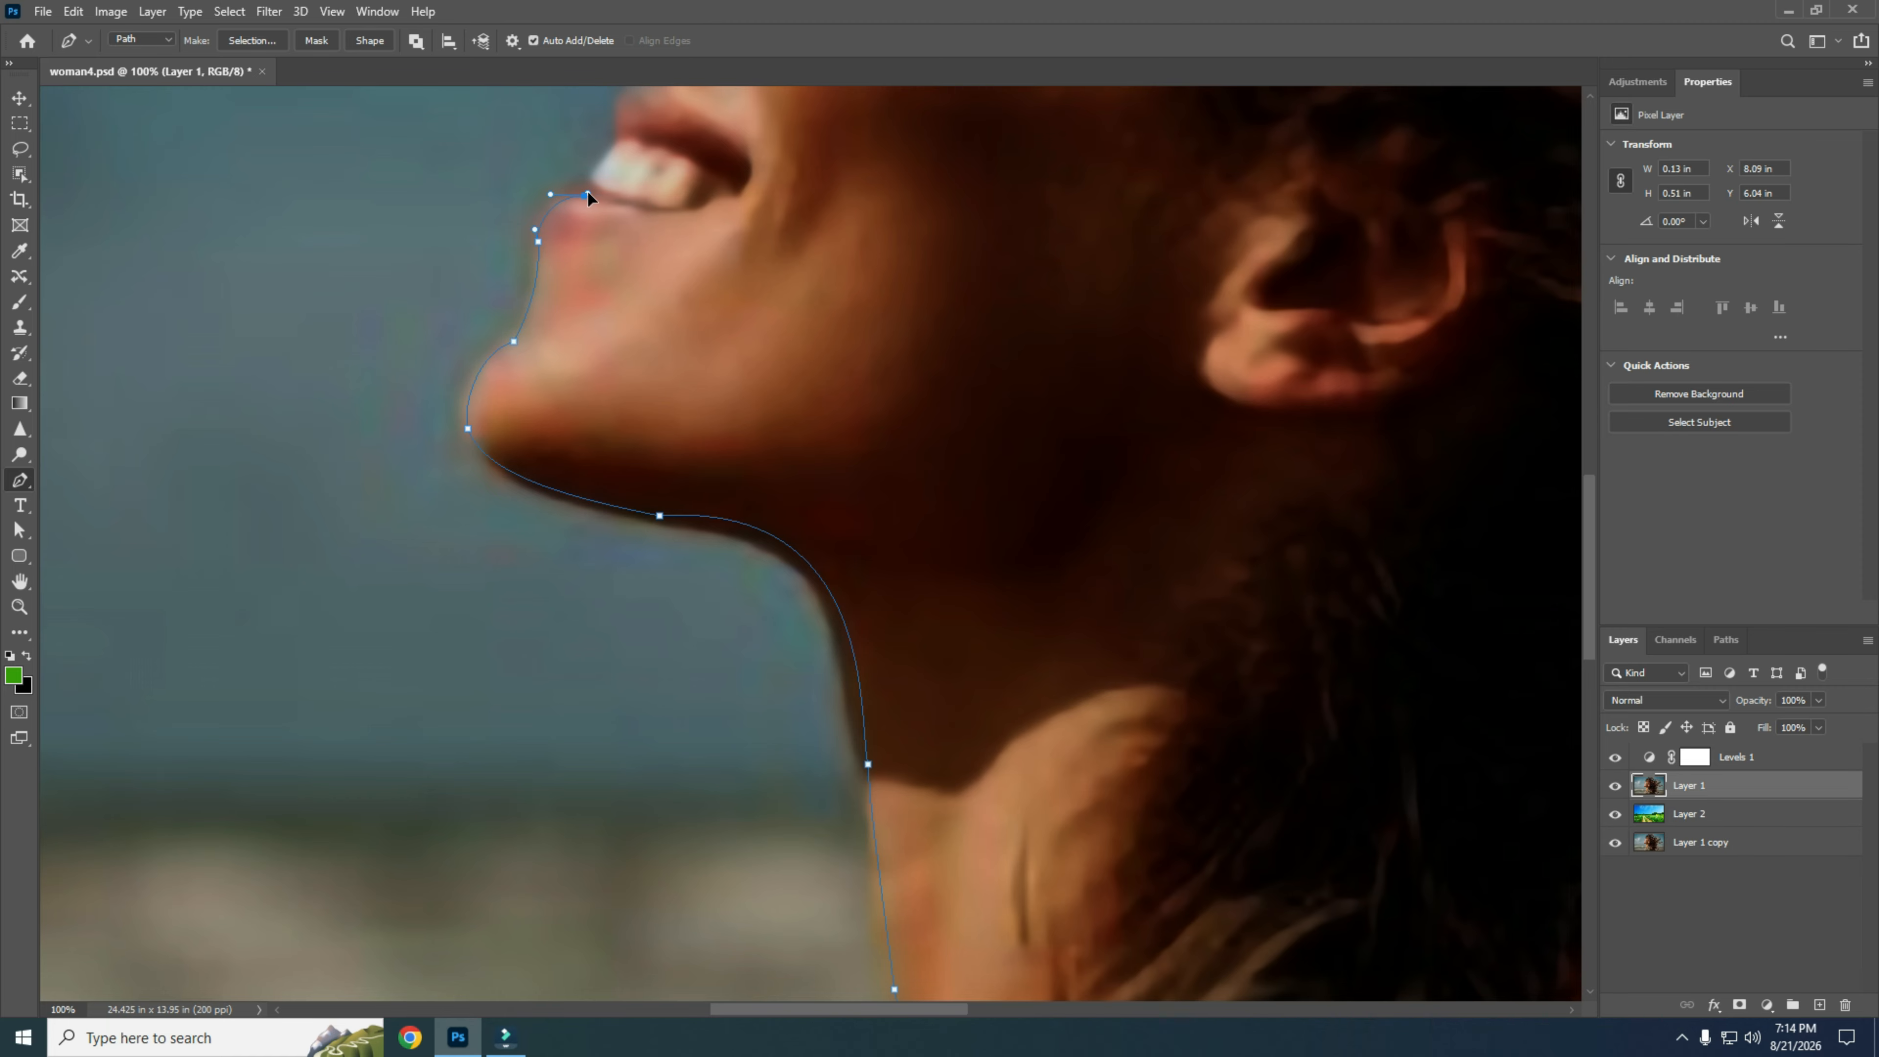
left_click_drag(587, 195, 581, 470)
left_click_drag(616, 351, 551, 300)
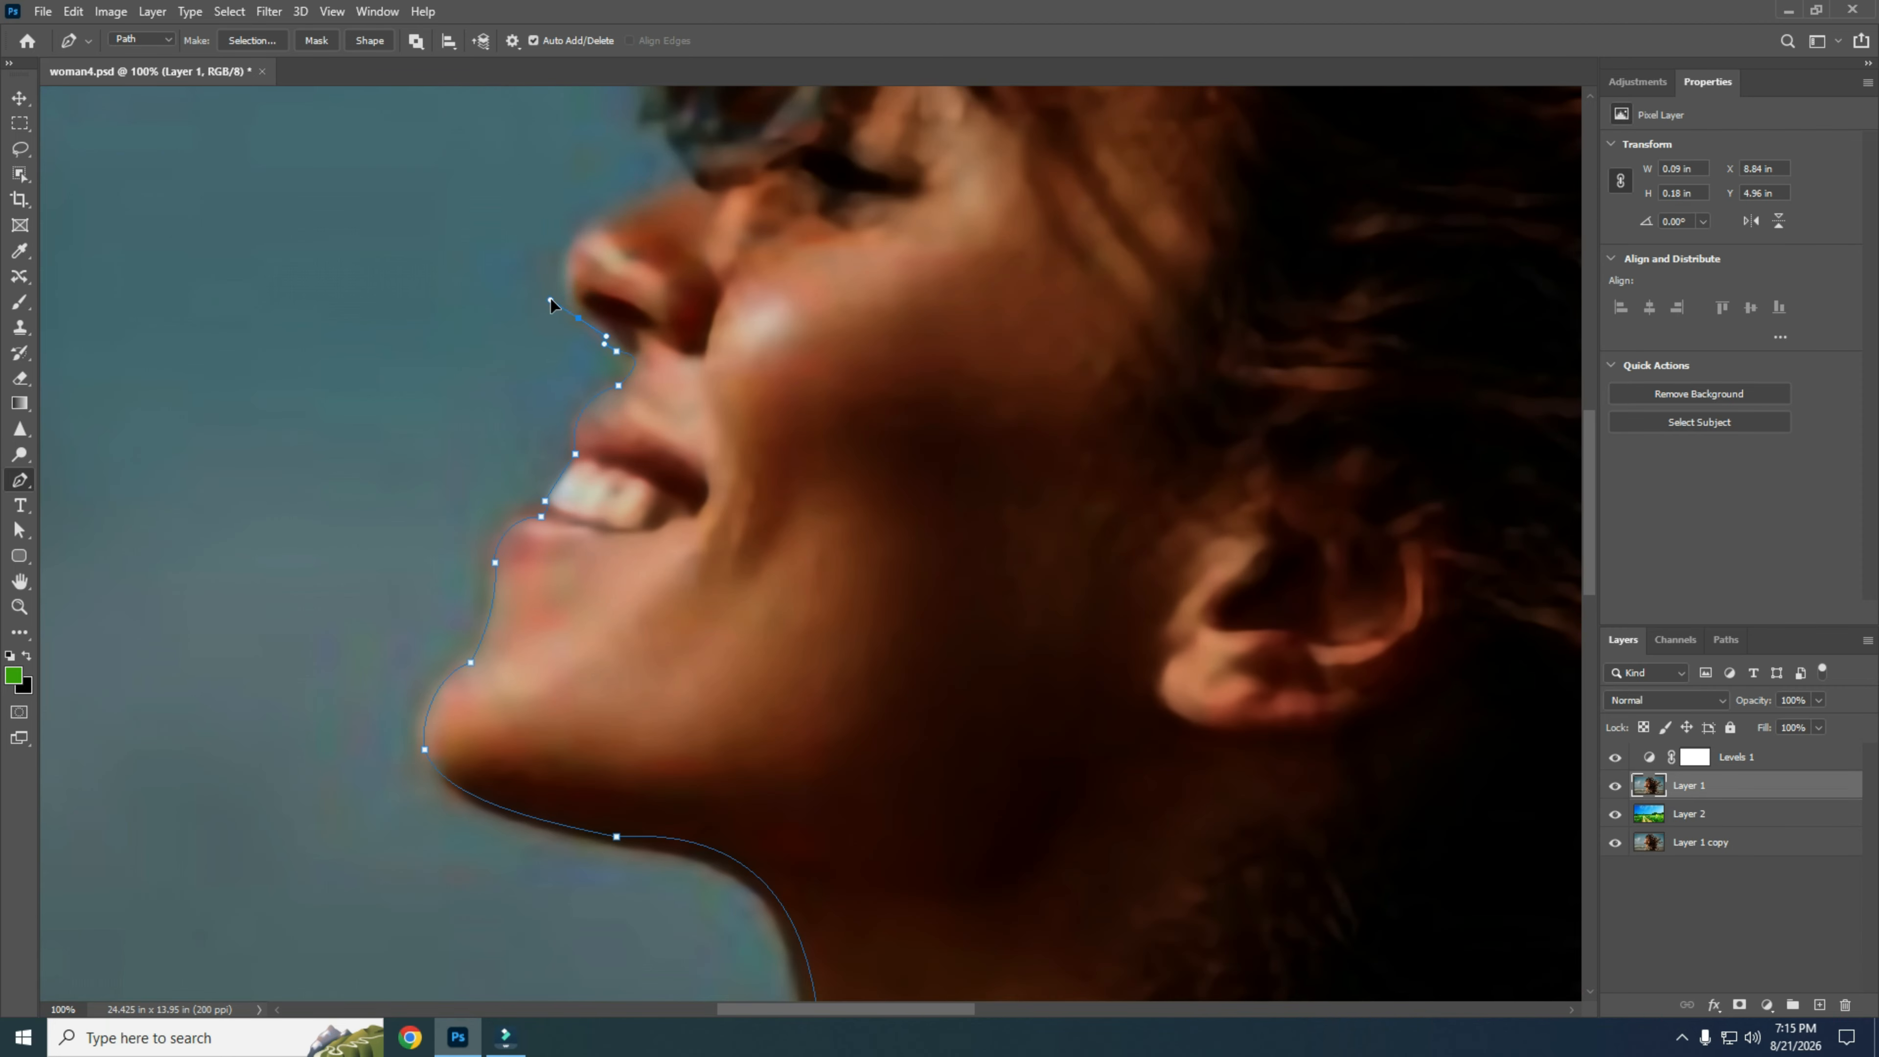
left_click_drag(618, 215, 547, 594)
left_click_drag(582, 580, 629, 561)
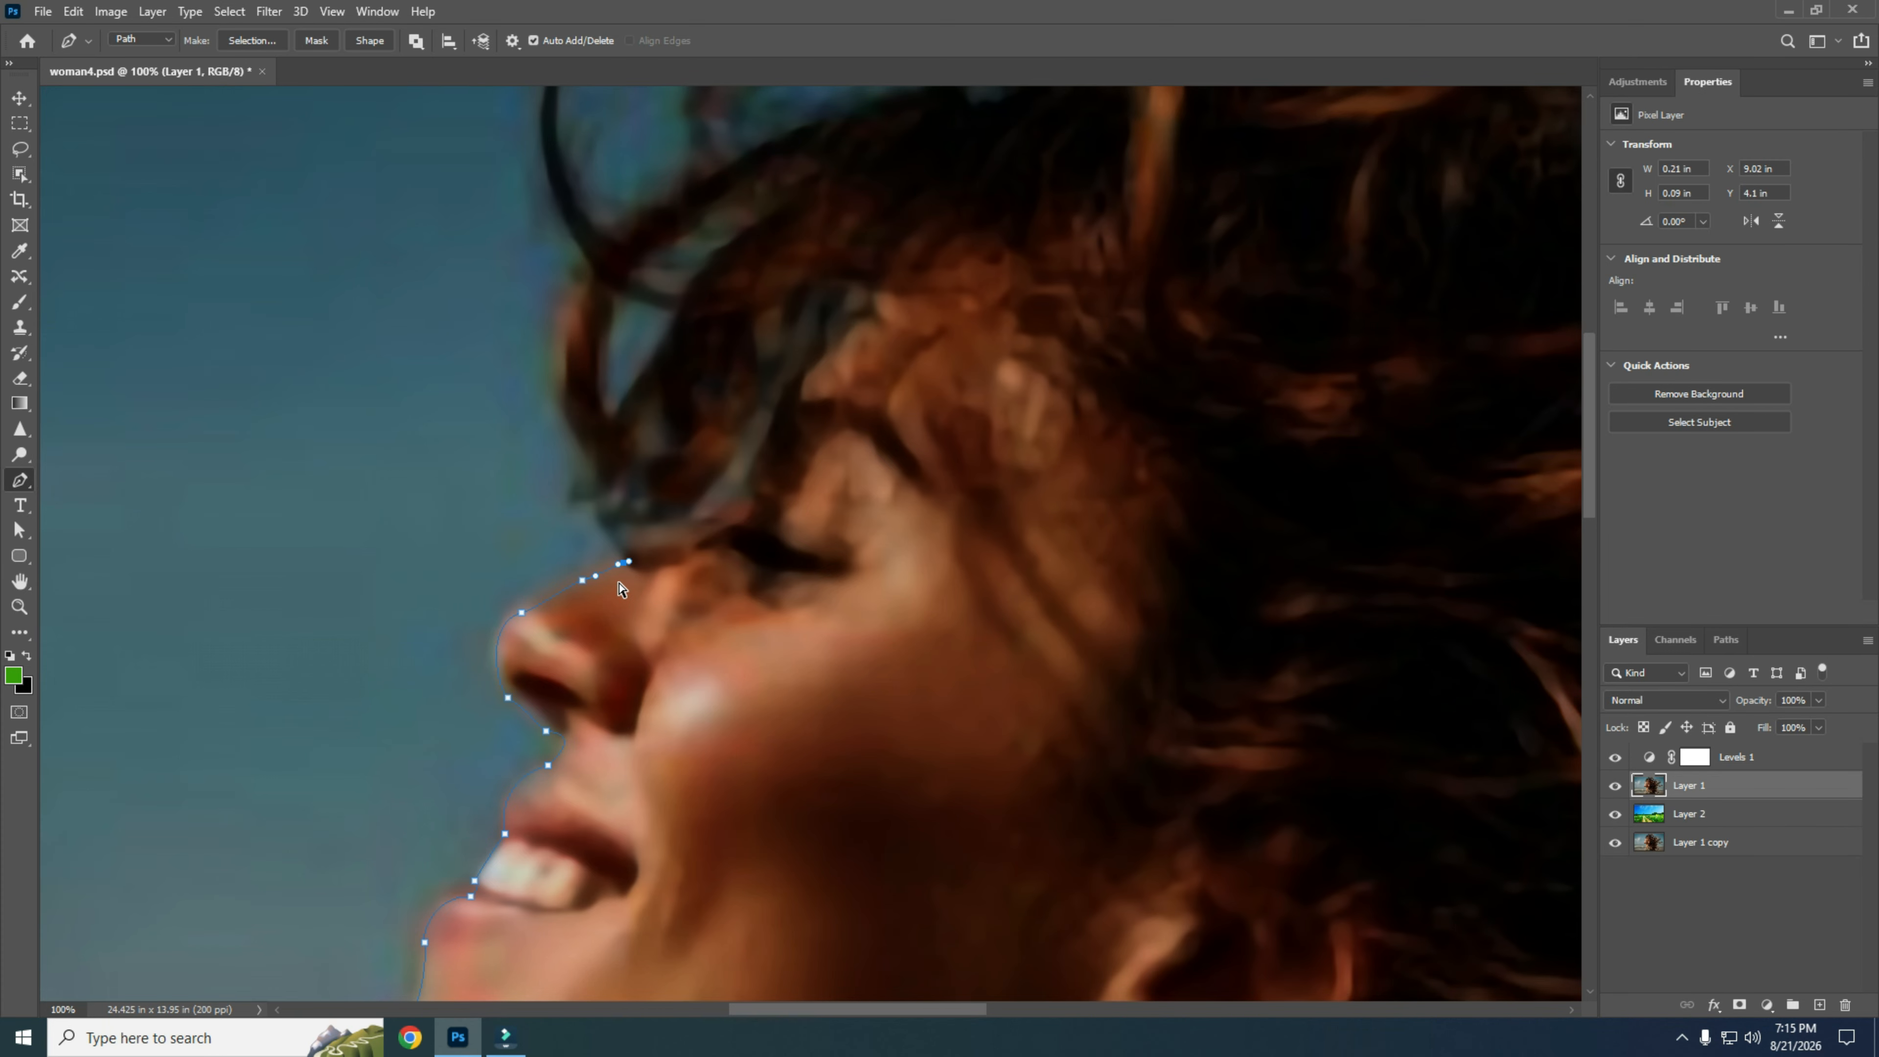
- Carry the Pen path loosely around the outside of the flying hair and below the image, closing it at the jacket's starting point
key("ctrl+minus")
key("ctrl+minus")
key("ctrl+minus")
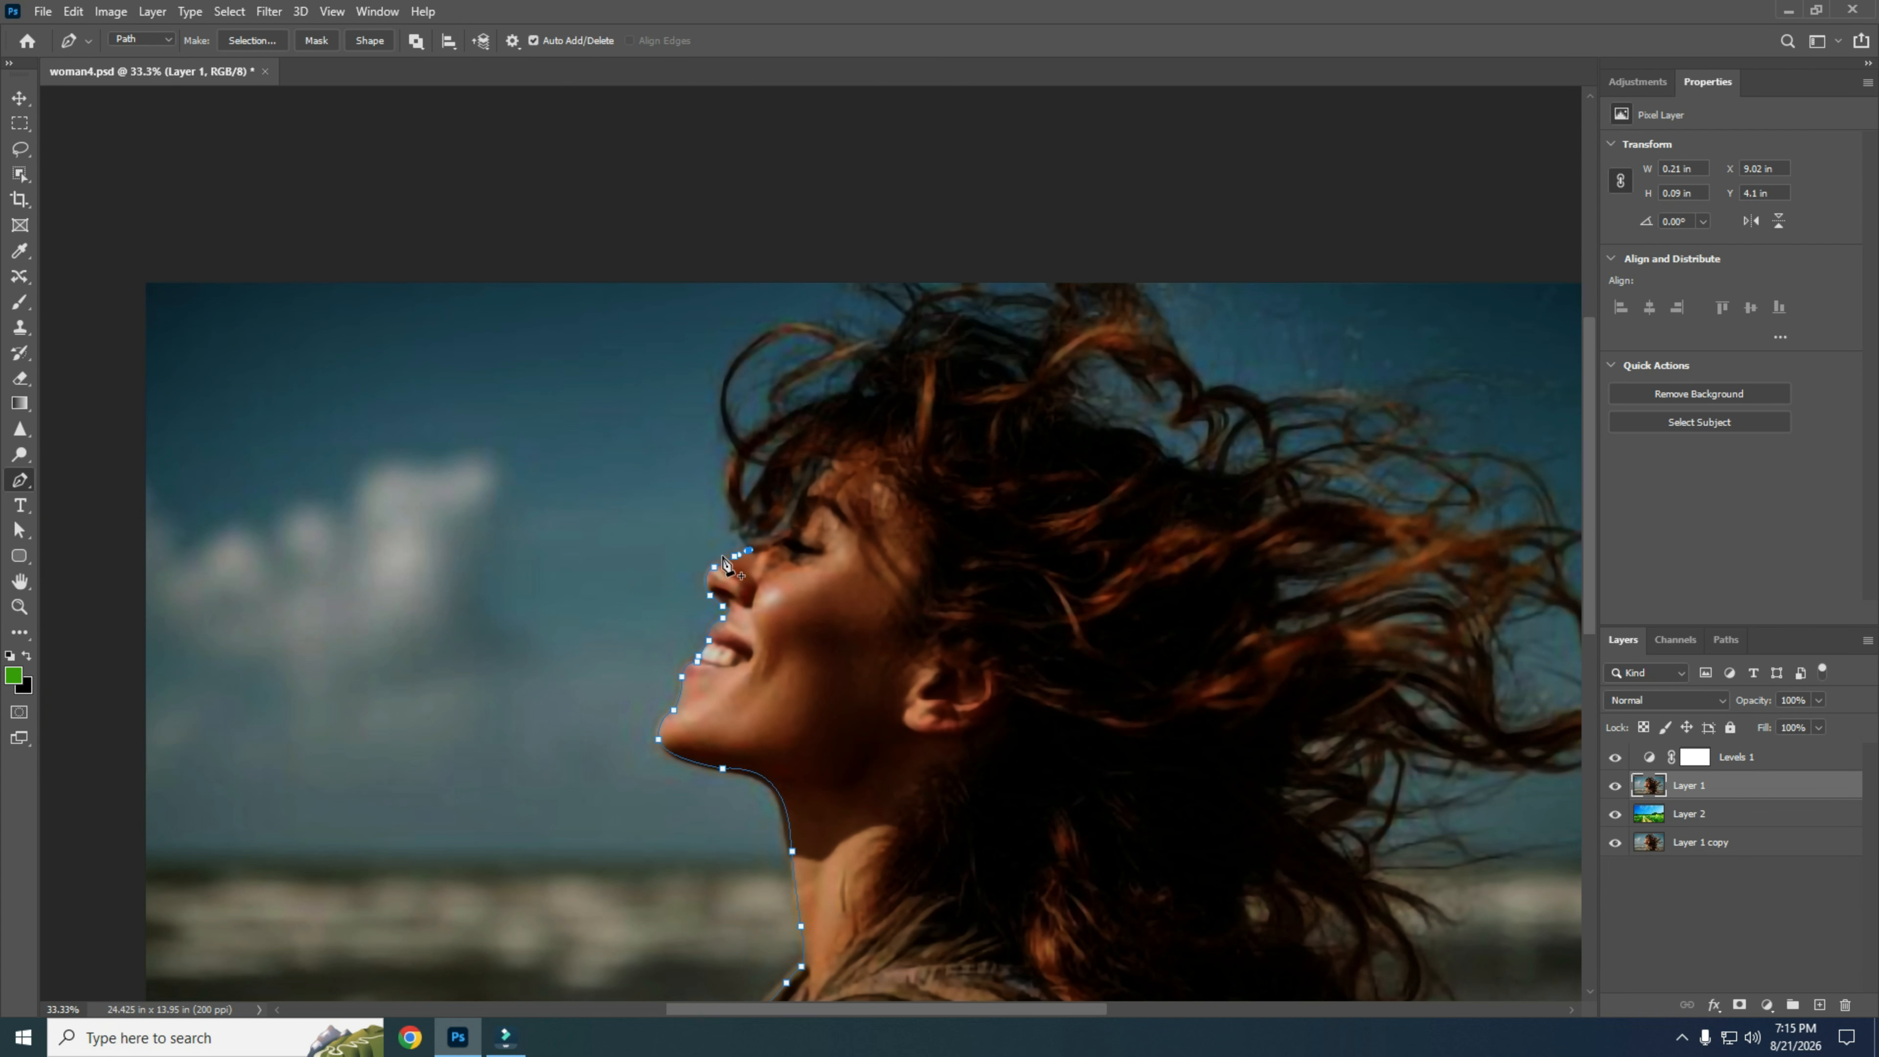
left_click_drag(704, 535, 699, 530)
left_click(650, 411)
left_click(653, 336)
left_click_drag(722, 269, 748, 260)
left_click_drag(938, 237, 1014, 244)
scroll(1062, 254, "right", 10)
left_click(575, 329)
scroll(909, 512, "down", 10)
left_click(902, 495)
scroll(902, 496, "left", 10)
left_click(988, 727)
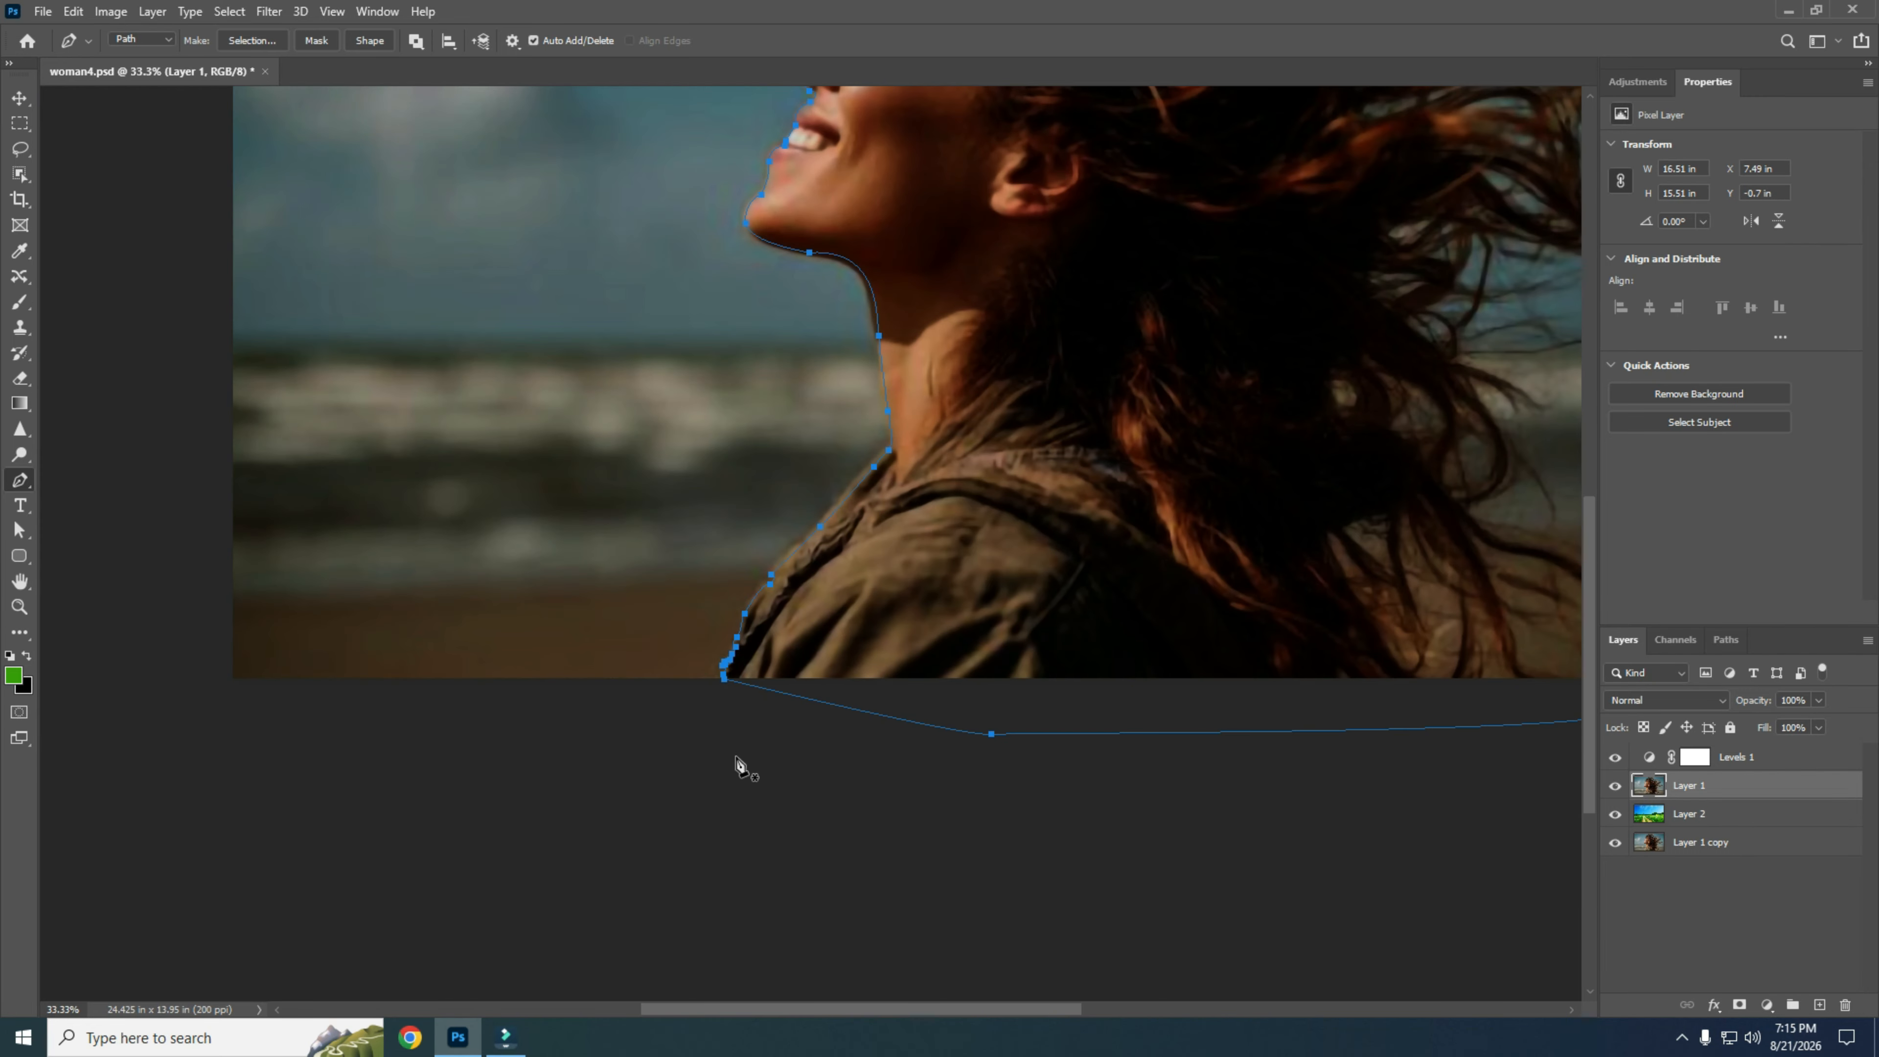
left_click(723, 663)
key("ctrl+0")
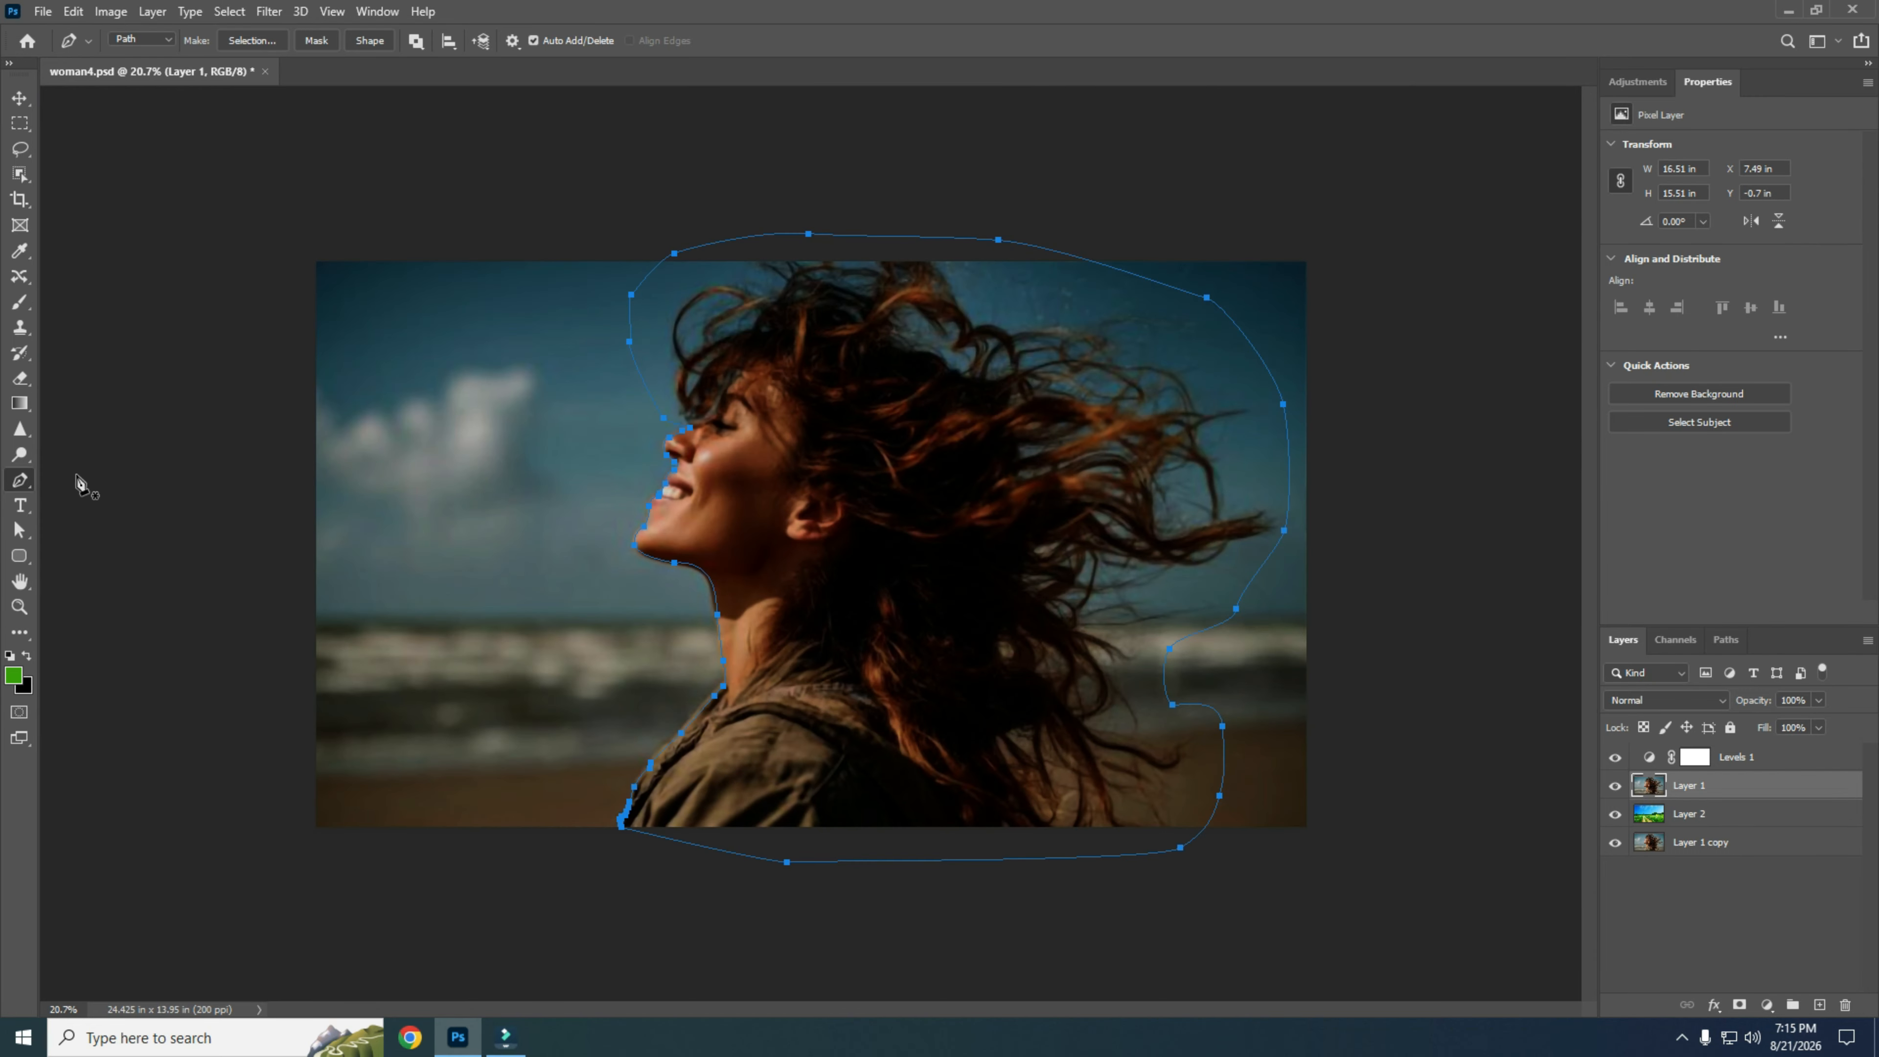
- Convert the closed path into a new anti-aliased selection with a feather radius of 0 pixels
right_click(908, 468)
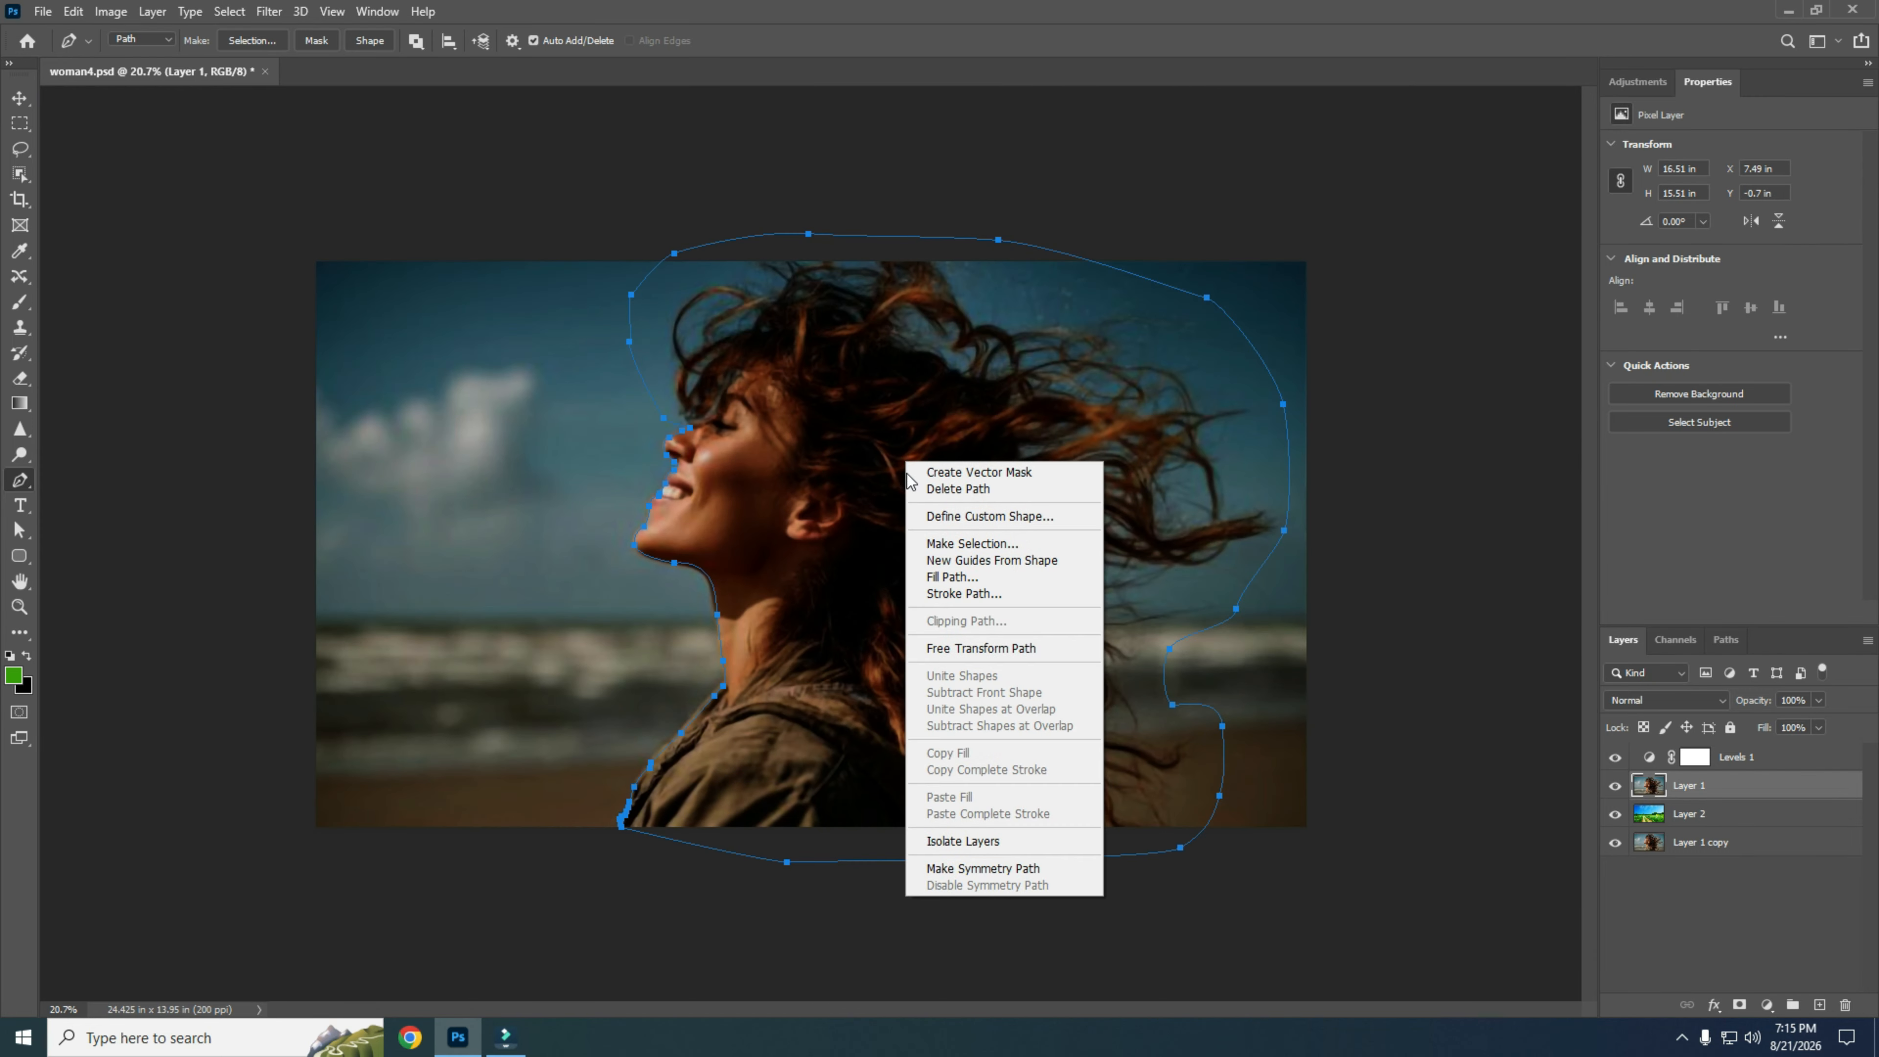
left_click(929, 551)
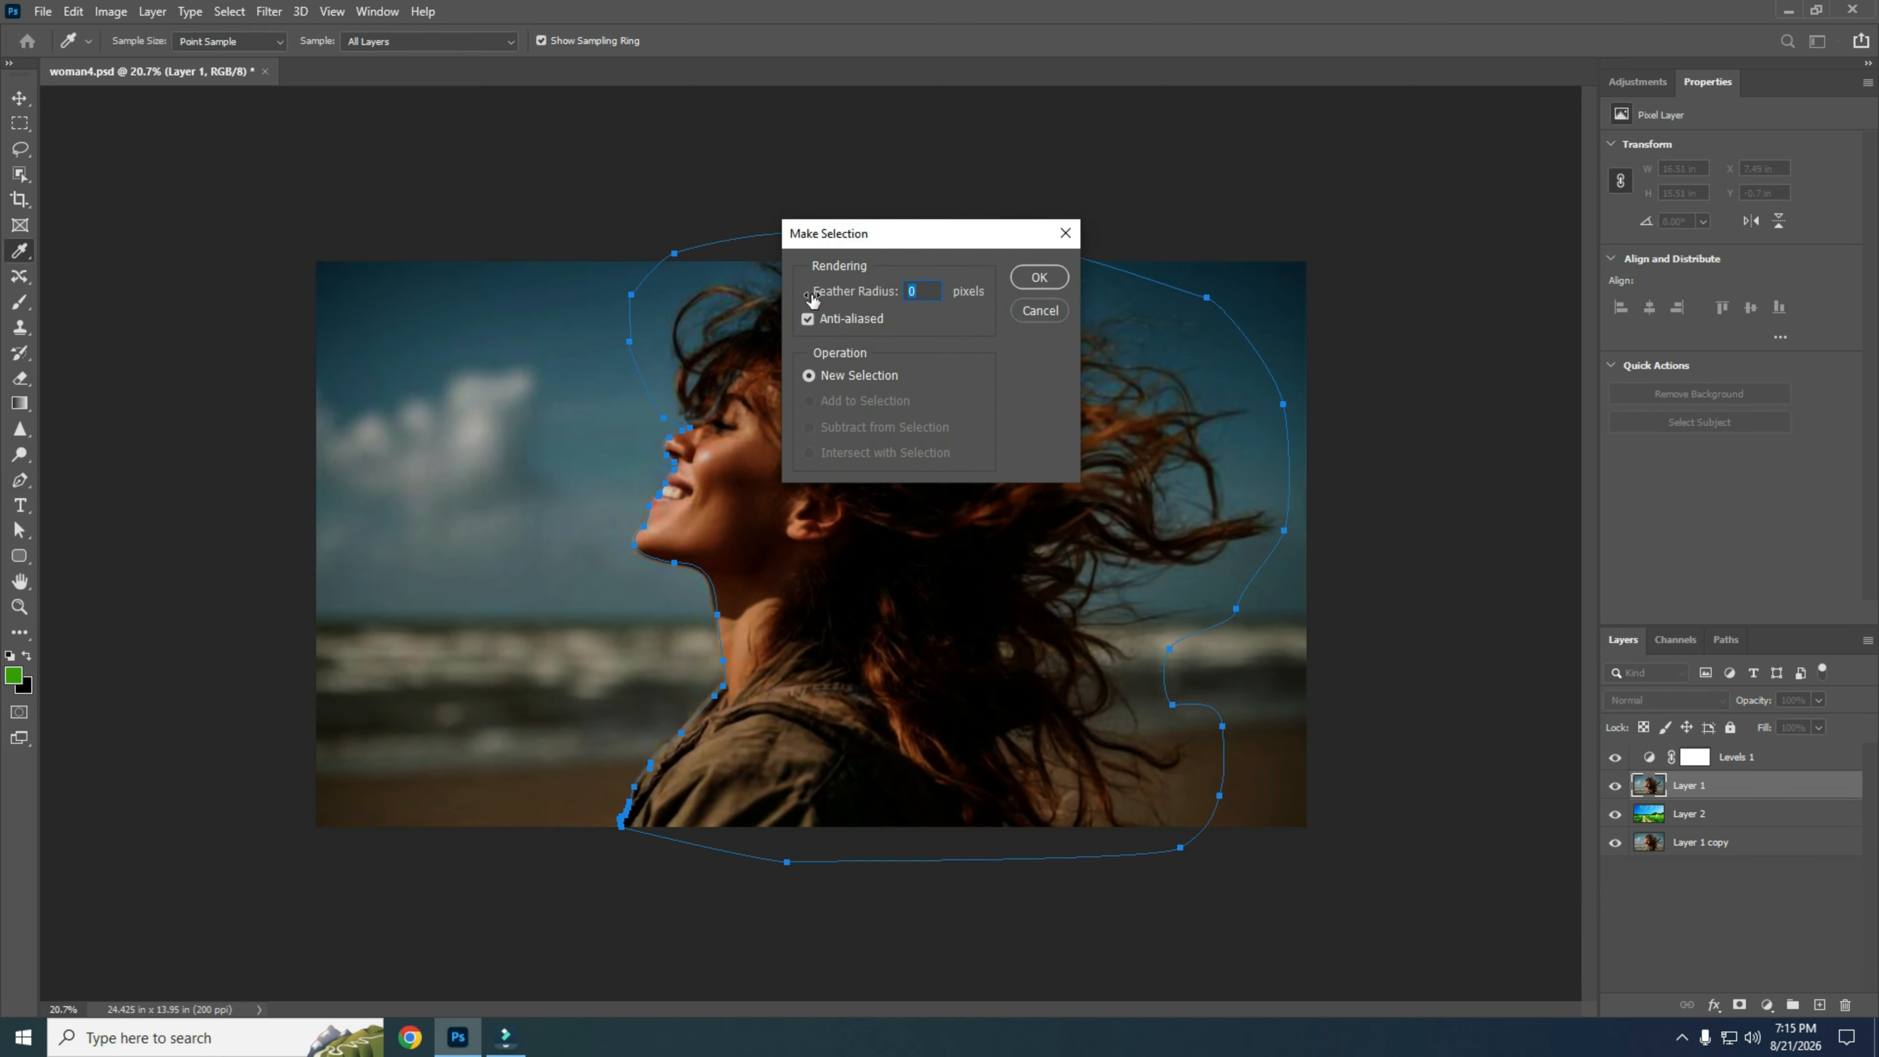
left_click(1039, 277)
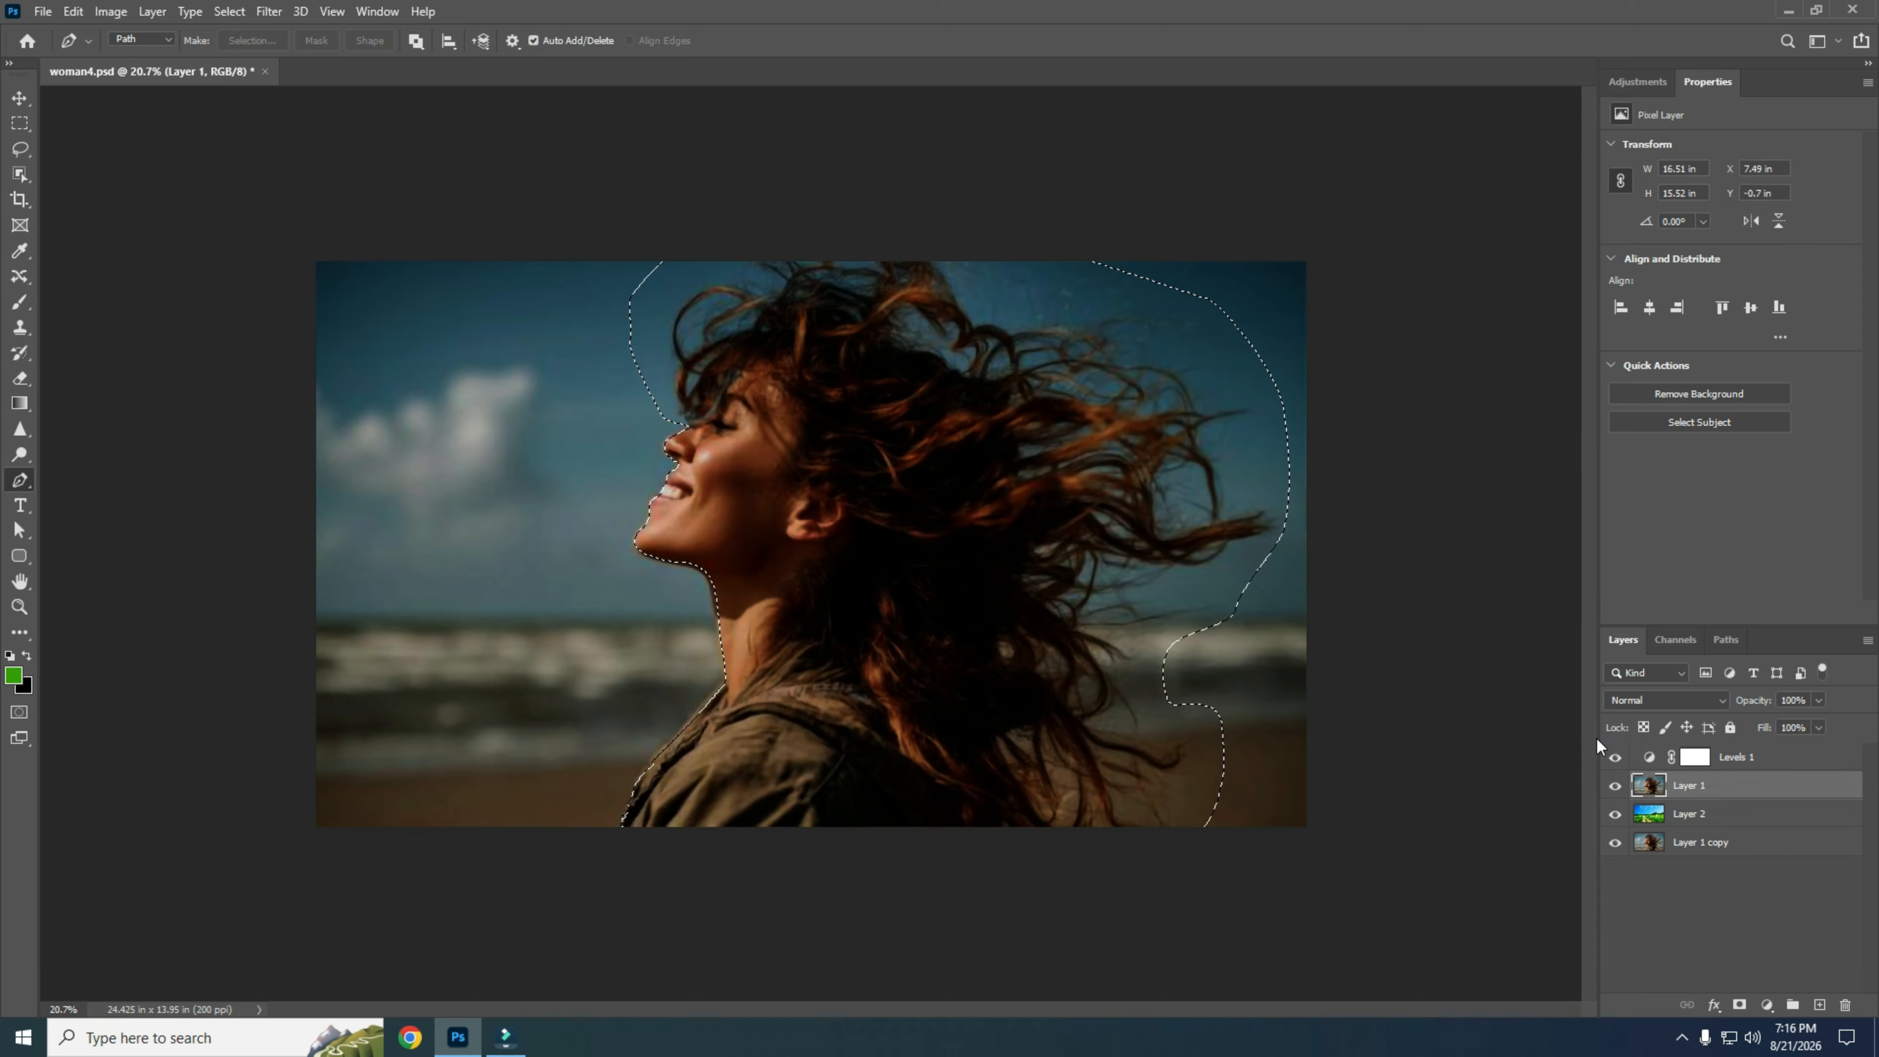
- Delete the Levels 1 adjustment layer
left_click(1796, 761)
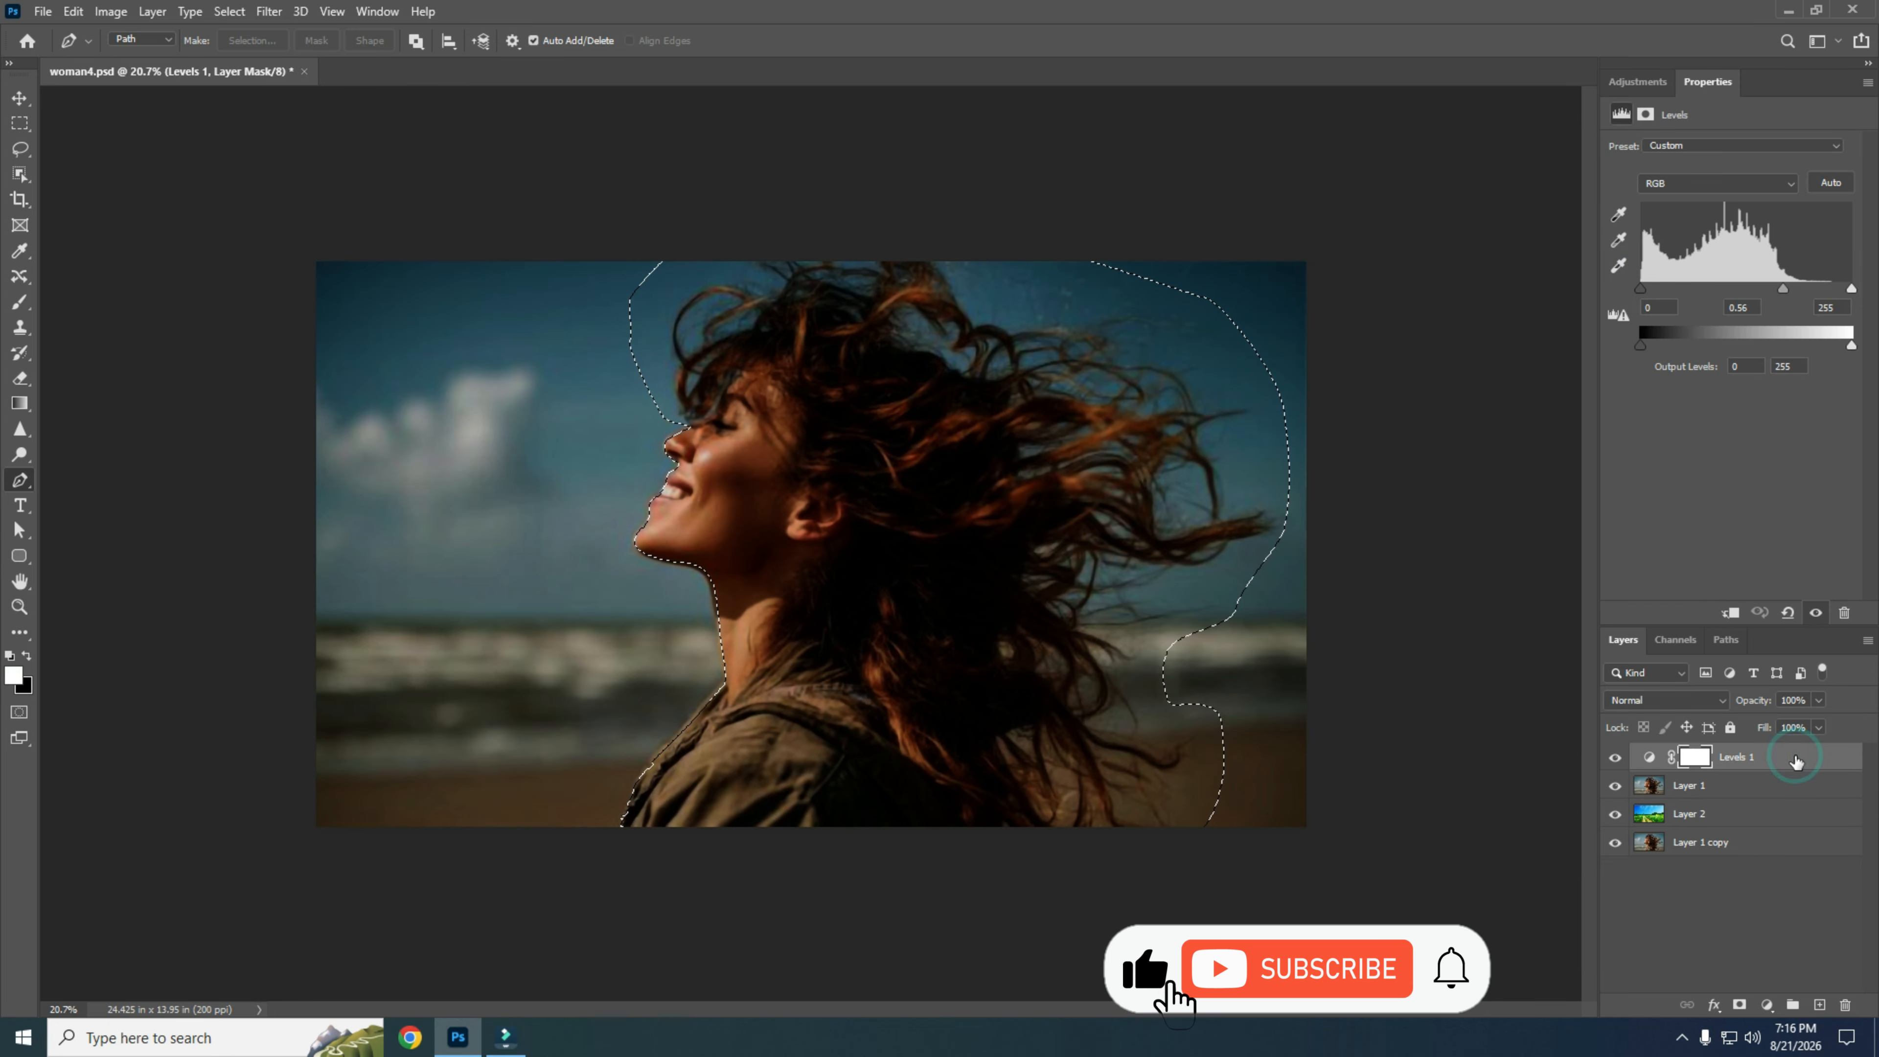
left_click_drag(1794, 756, 1844, 1005)
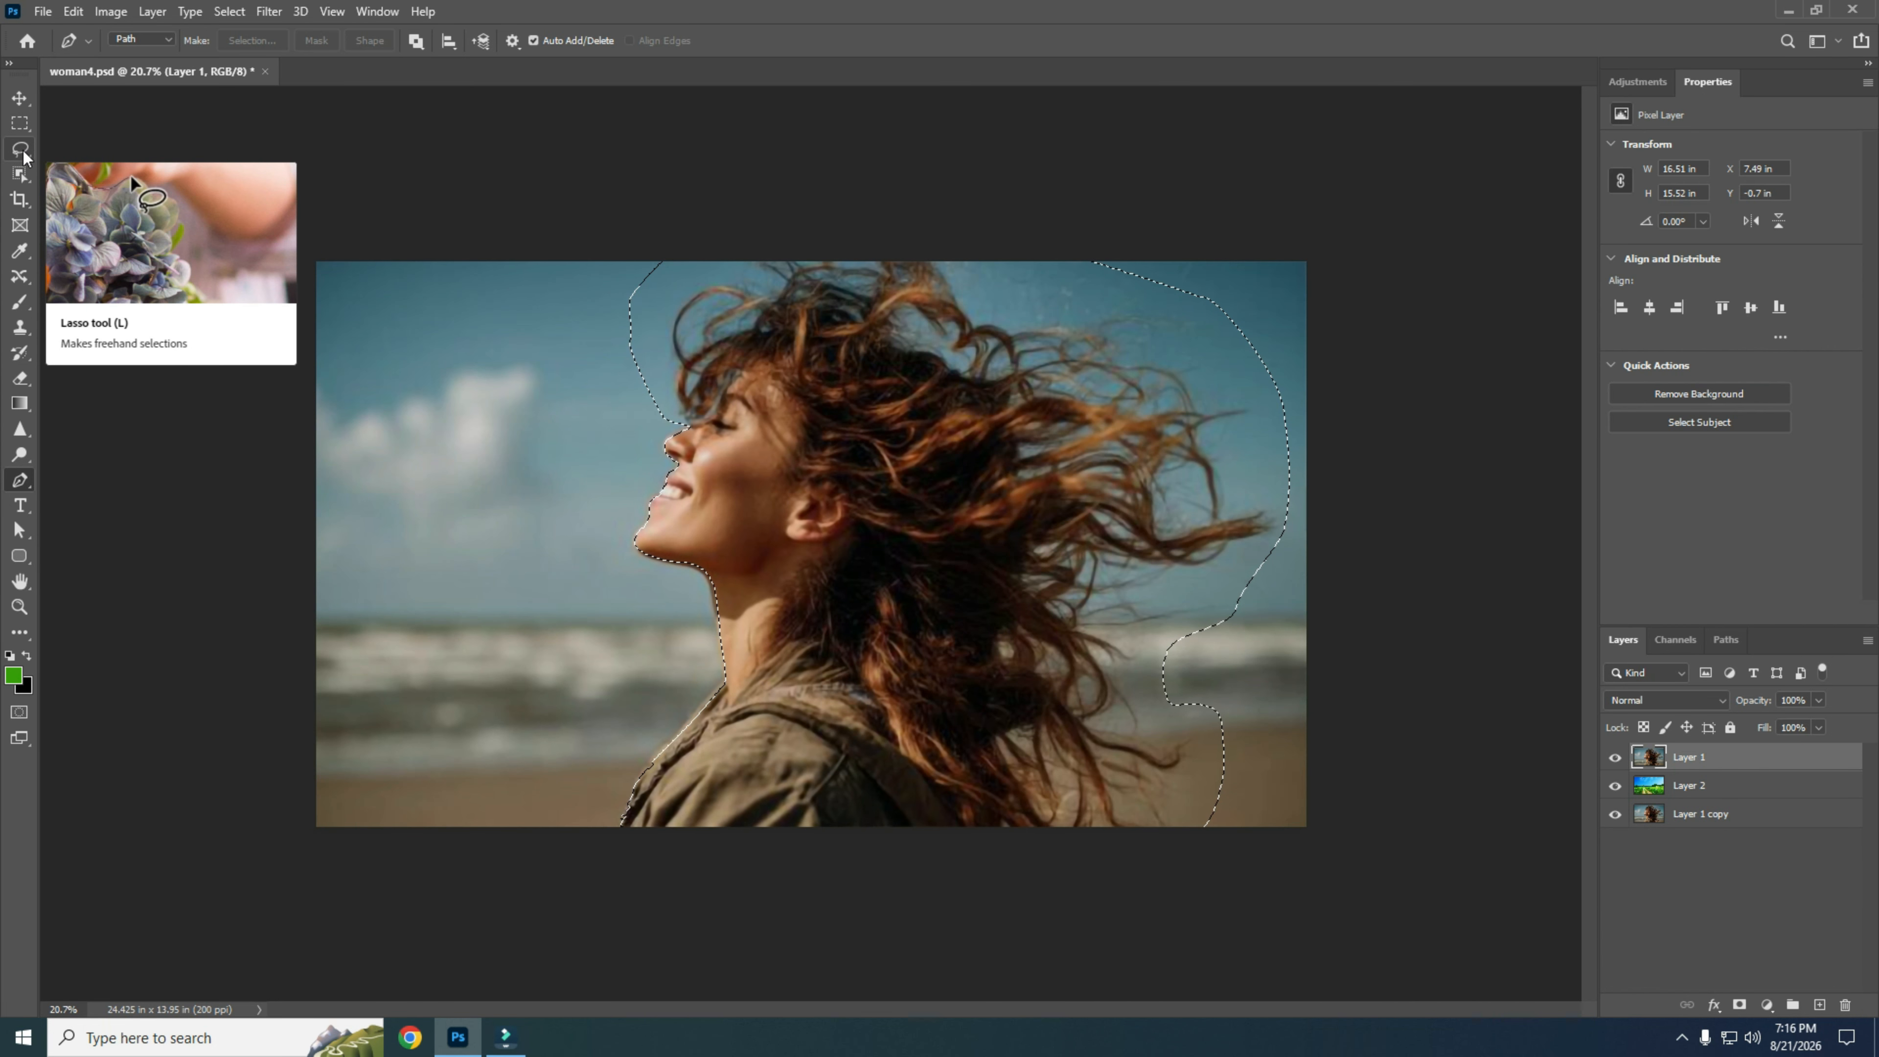
left_click(22, 151)
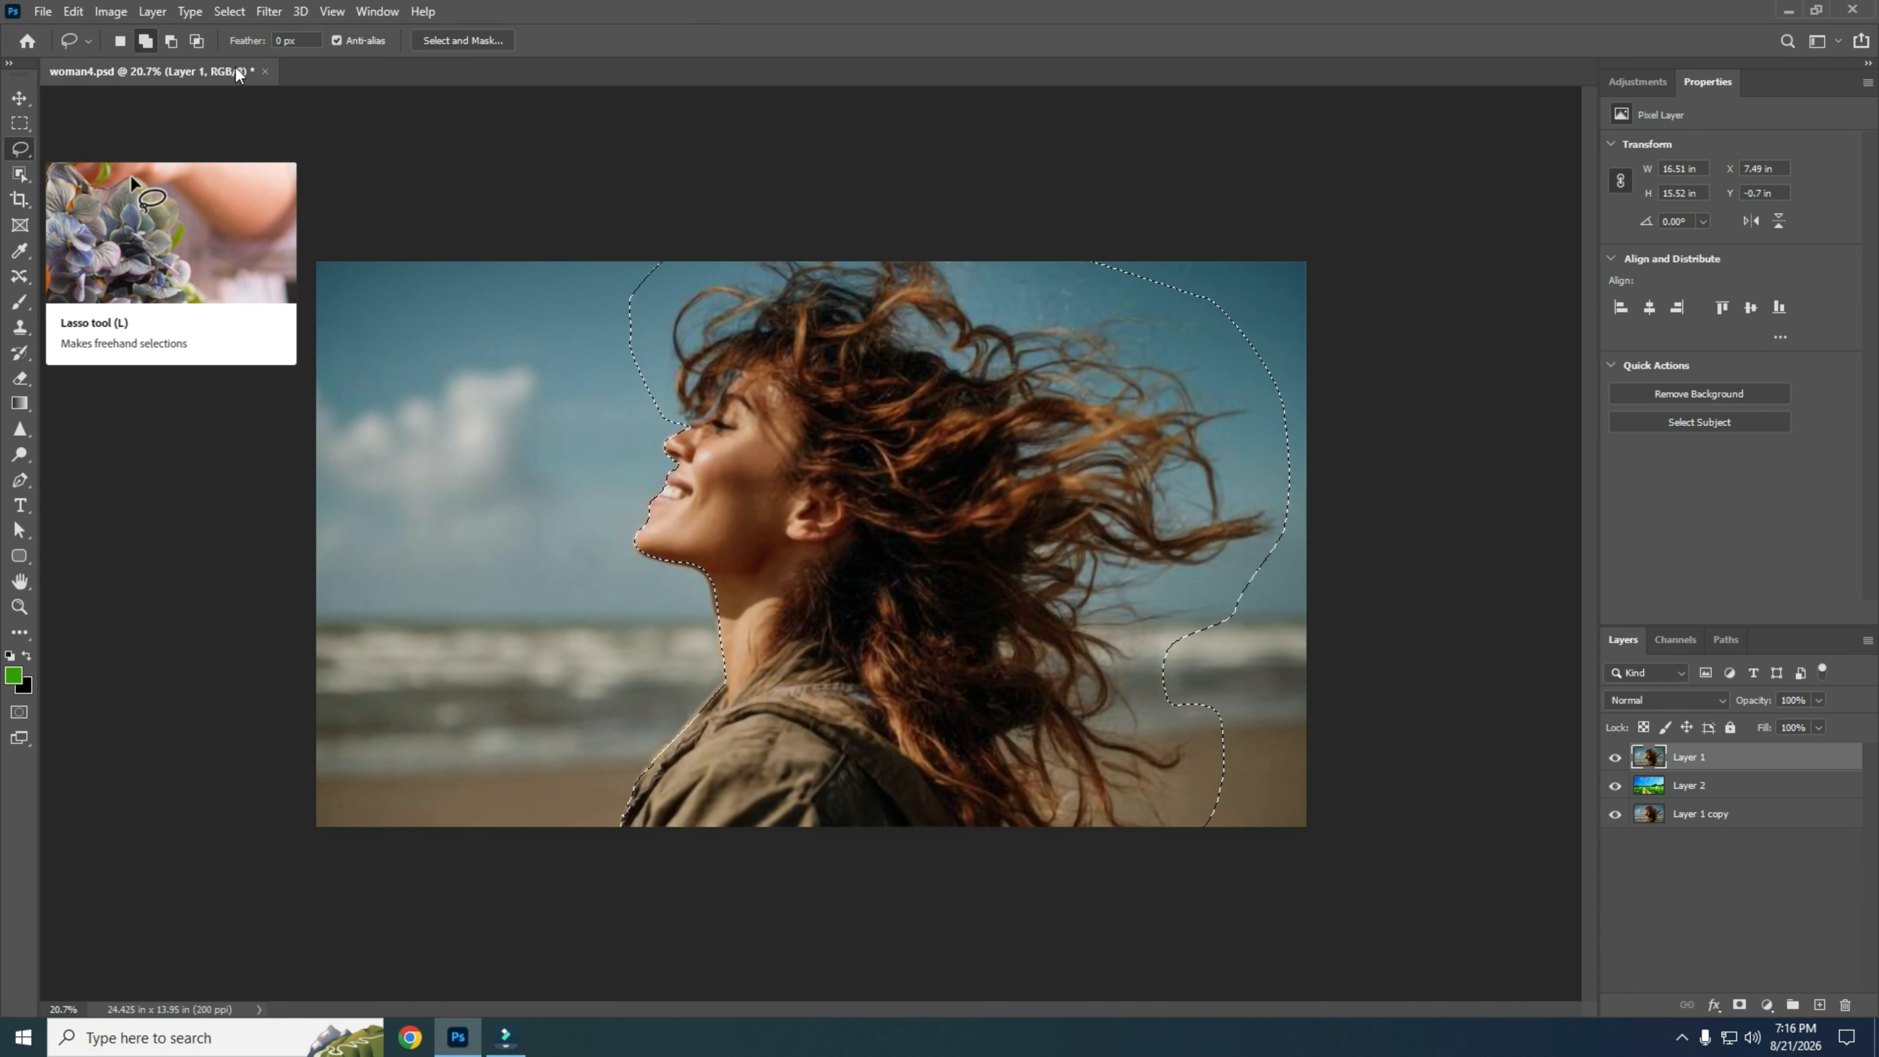
left_click(20, 97)
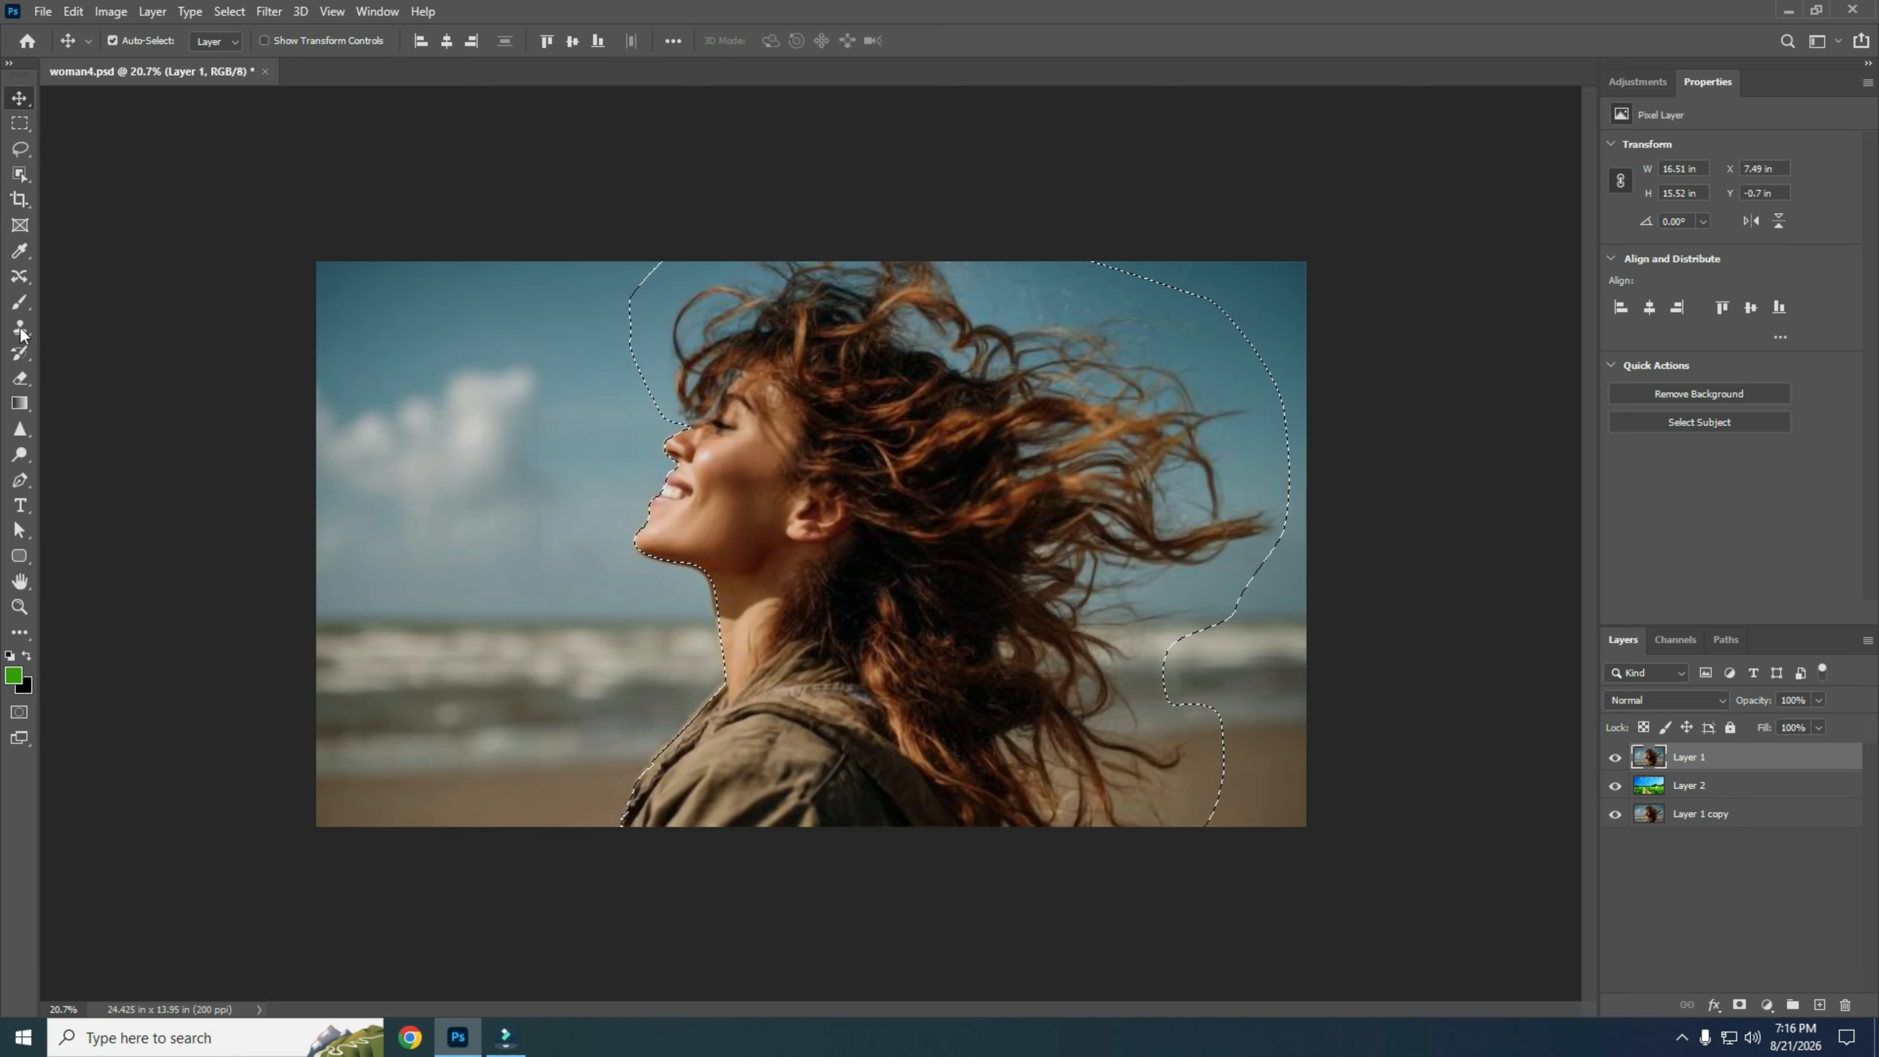
left_click(28, 349)
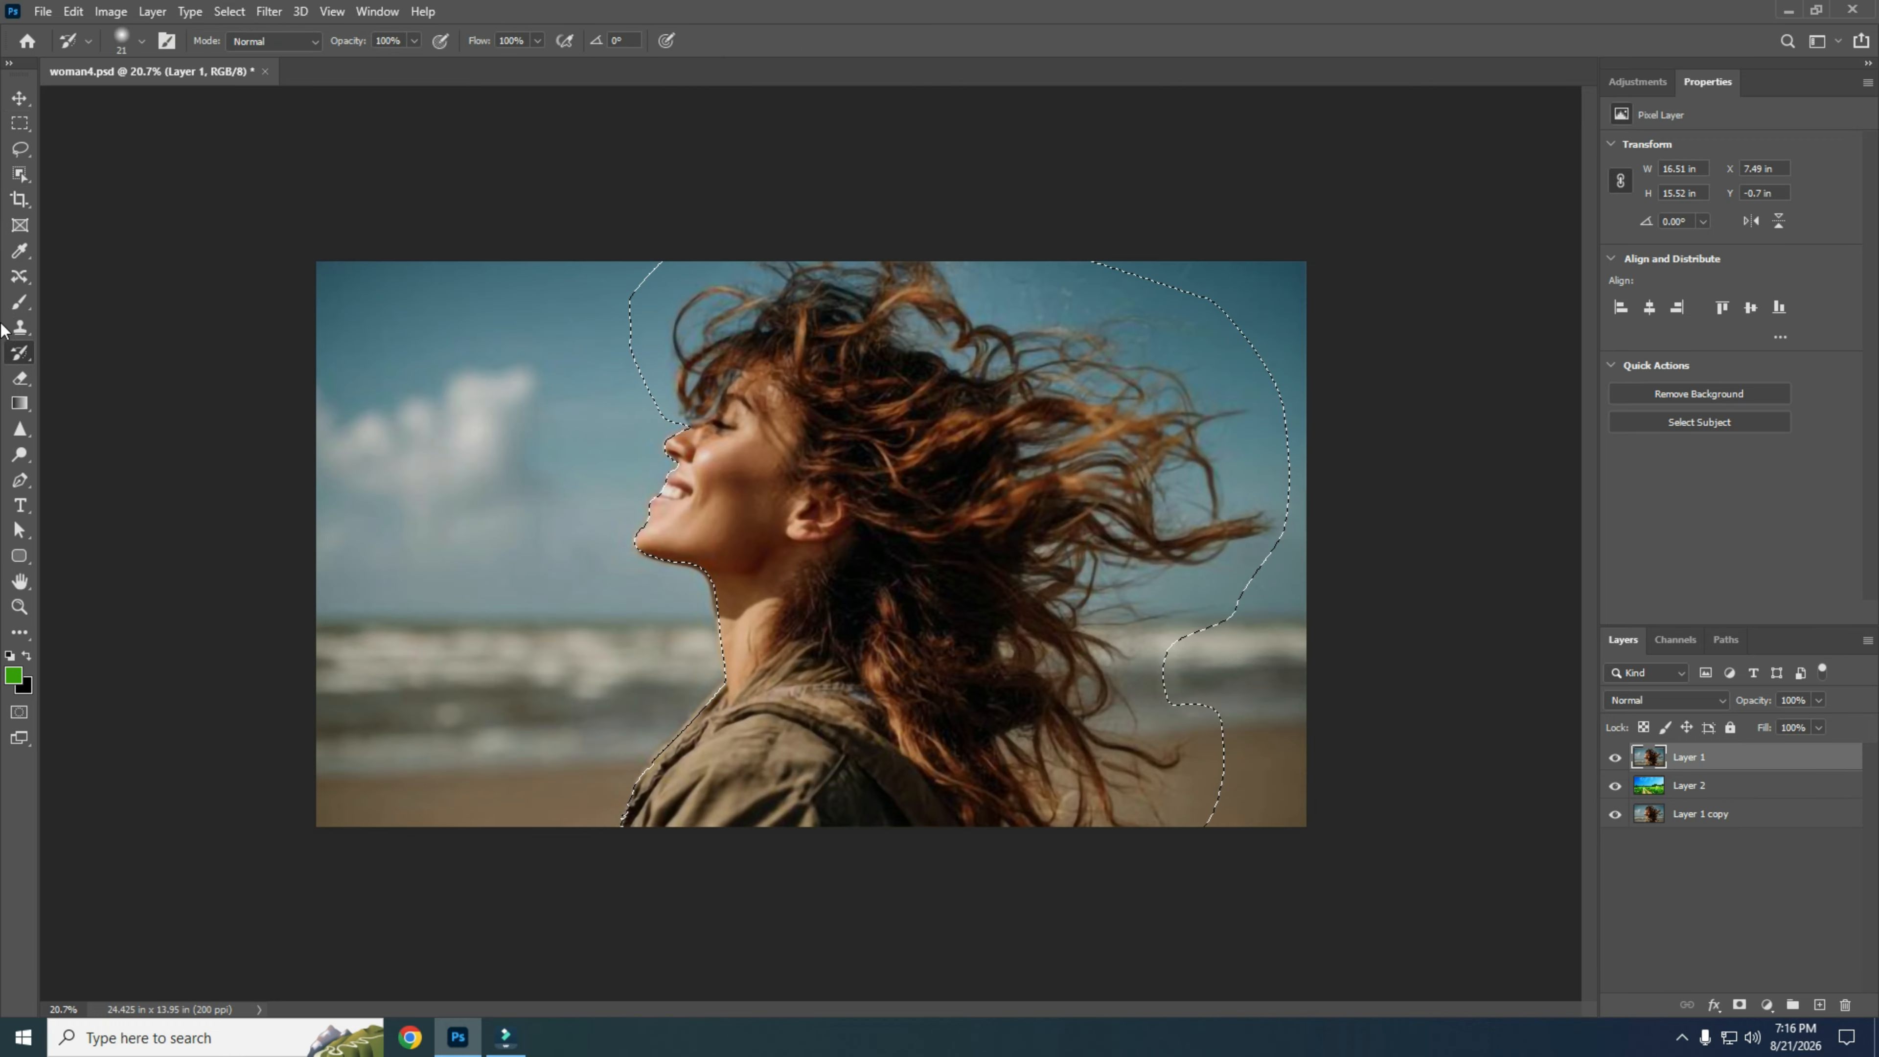
left_click(20, 479)
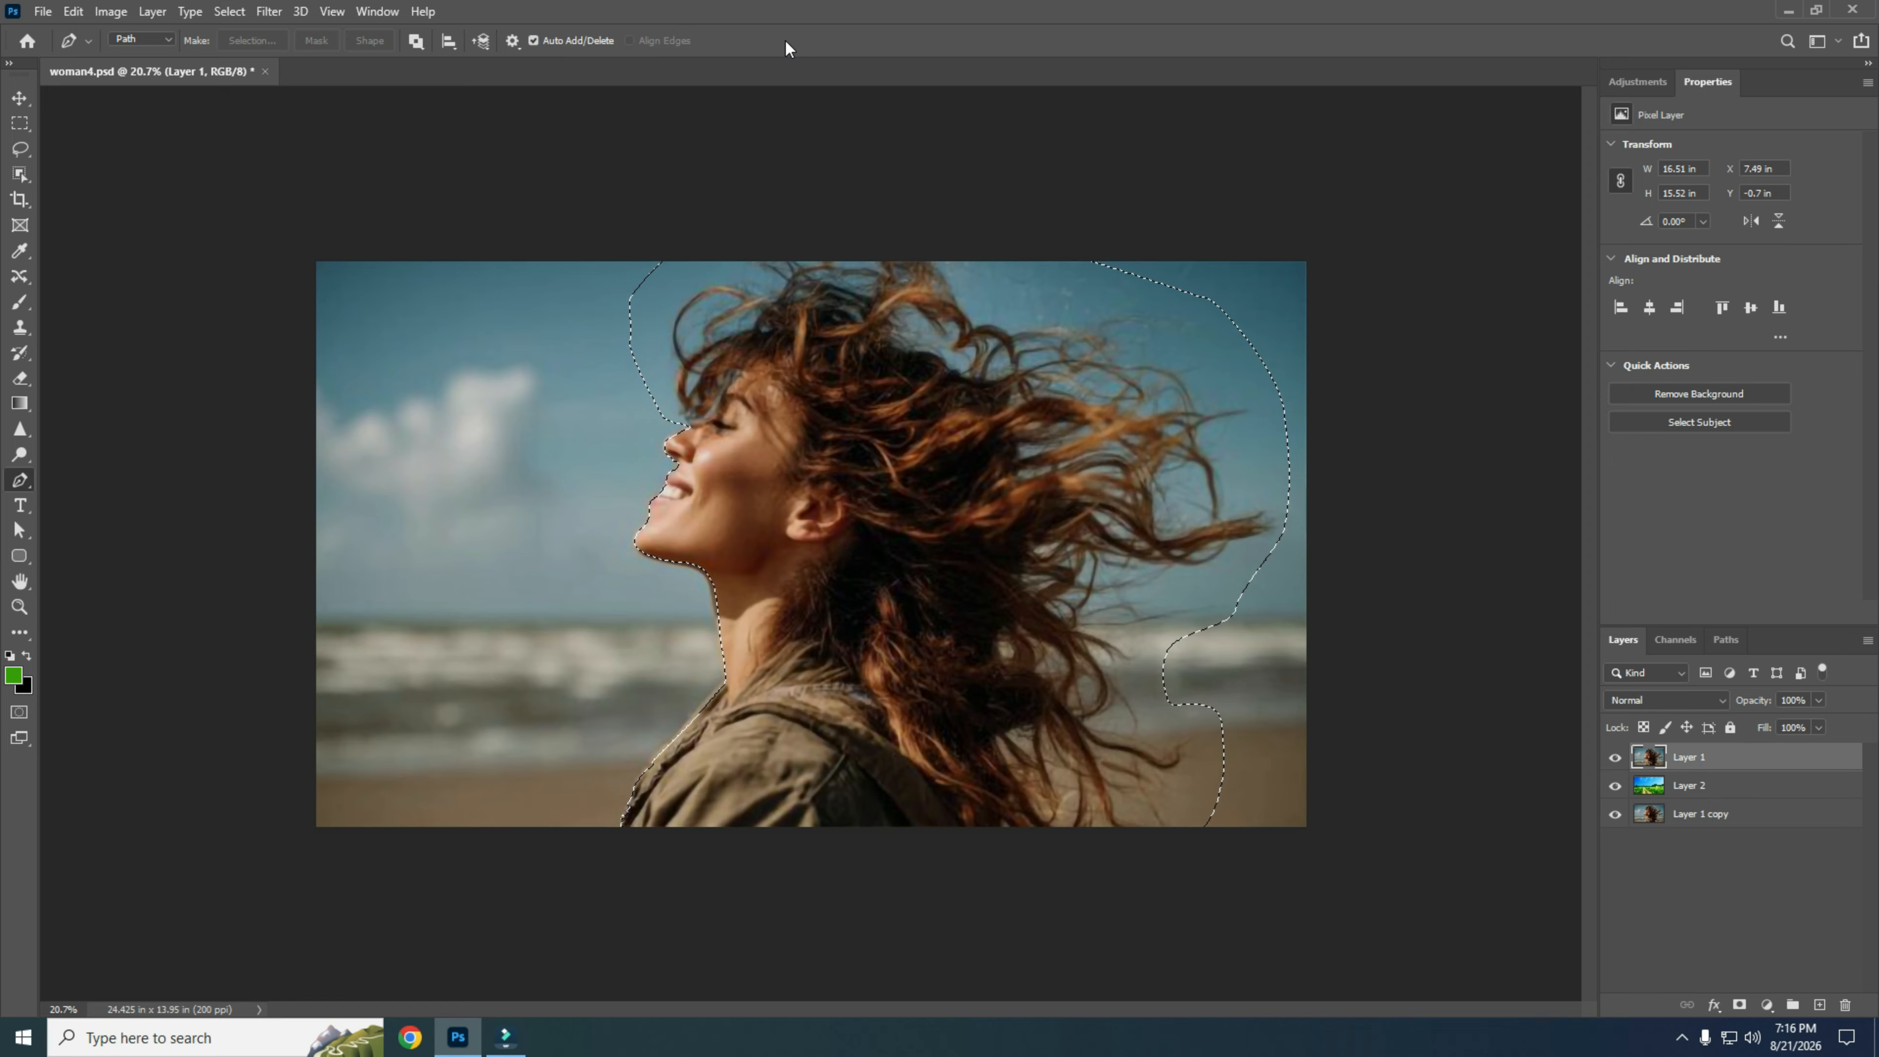
- Open Select and Mask with the Lasso tool active, enable Smart Radius and set the edge detection radius to 170 px
left_click(21, 152)
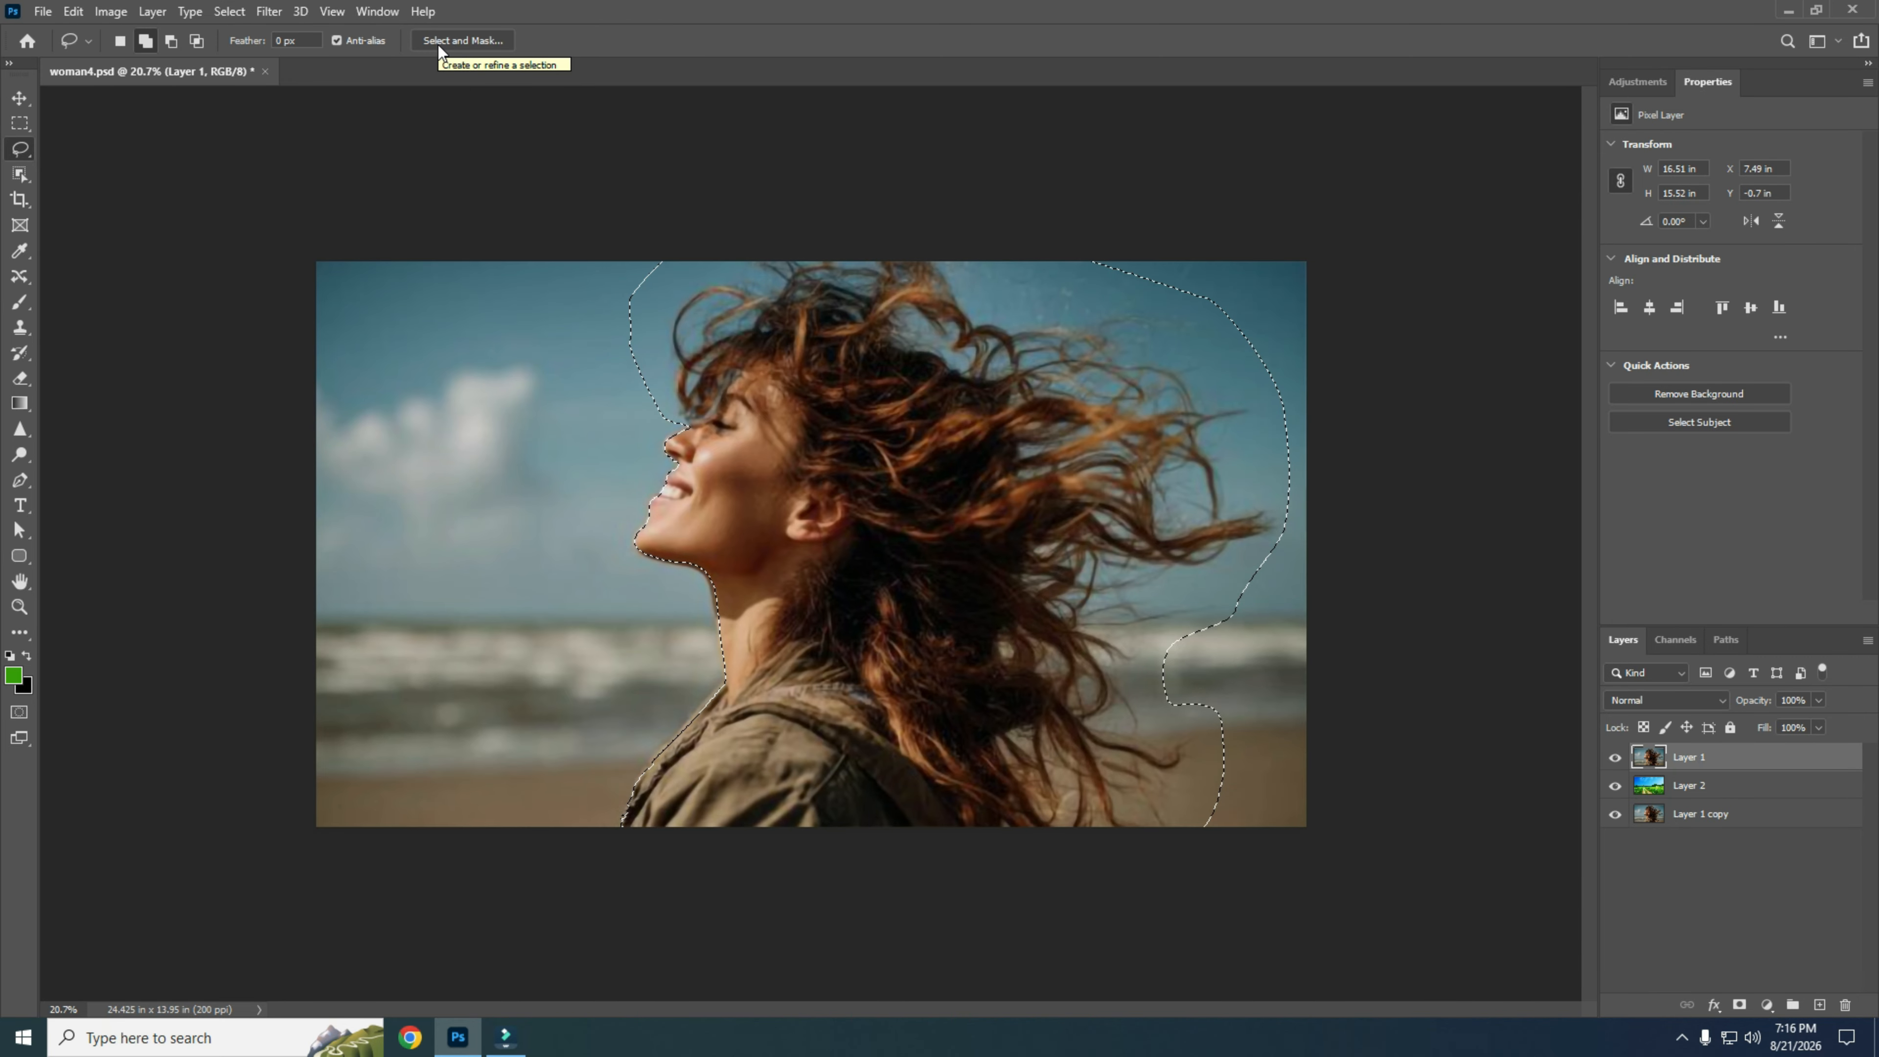
left_click(485, 43)
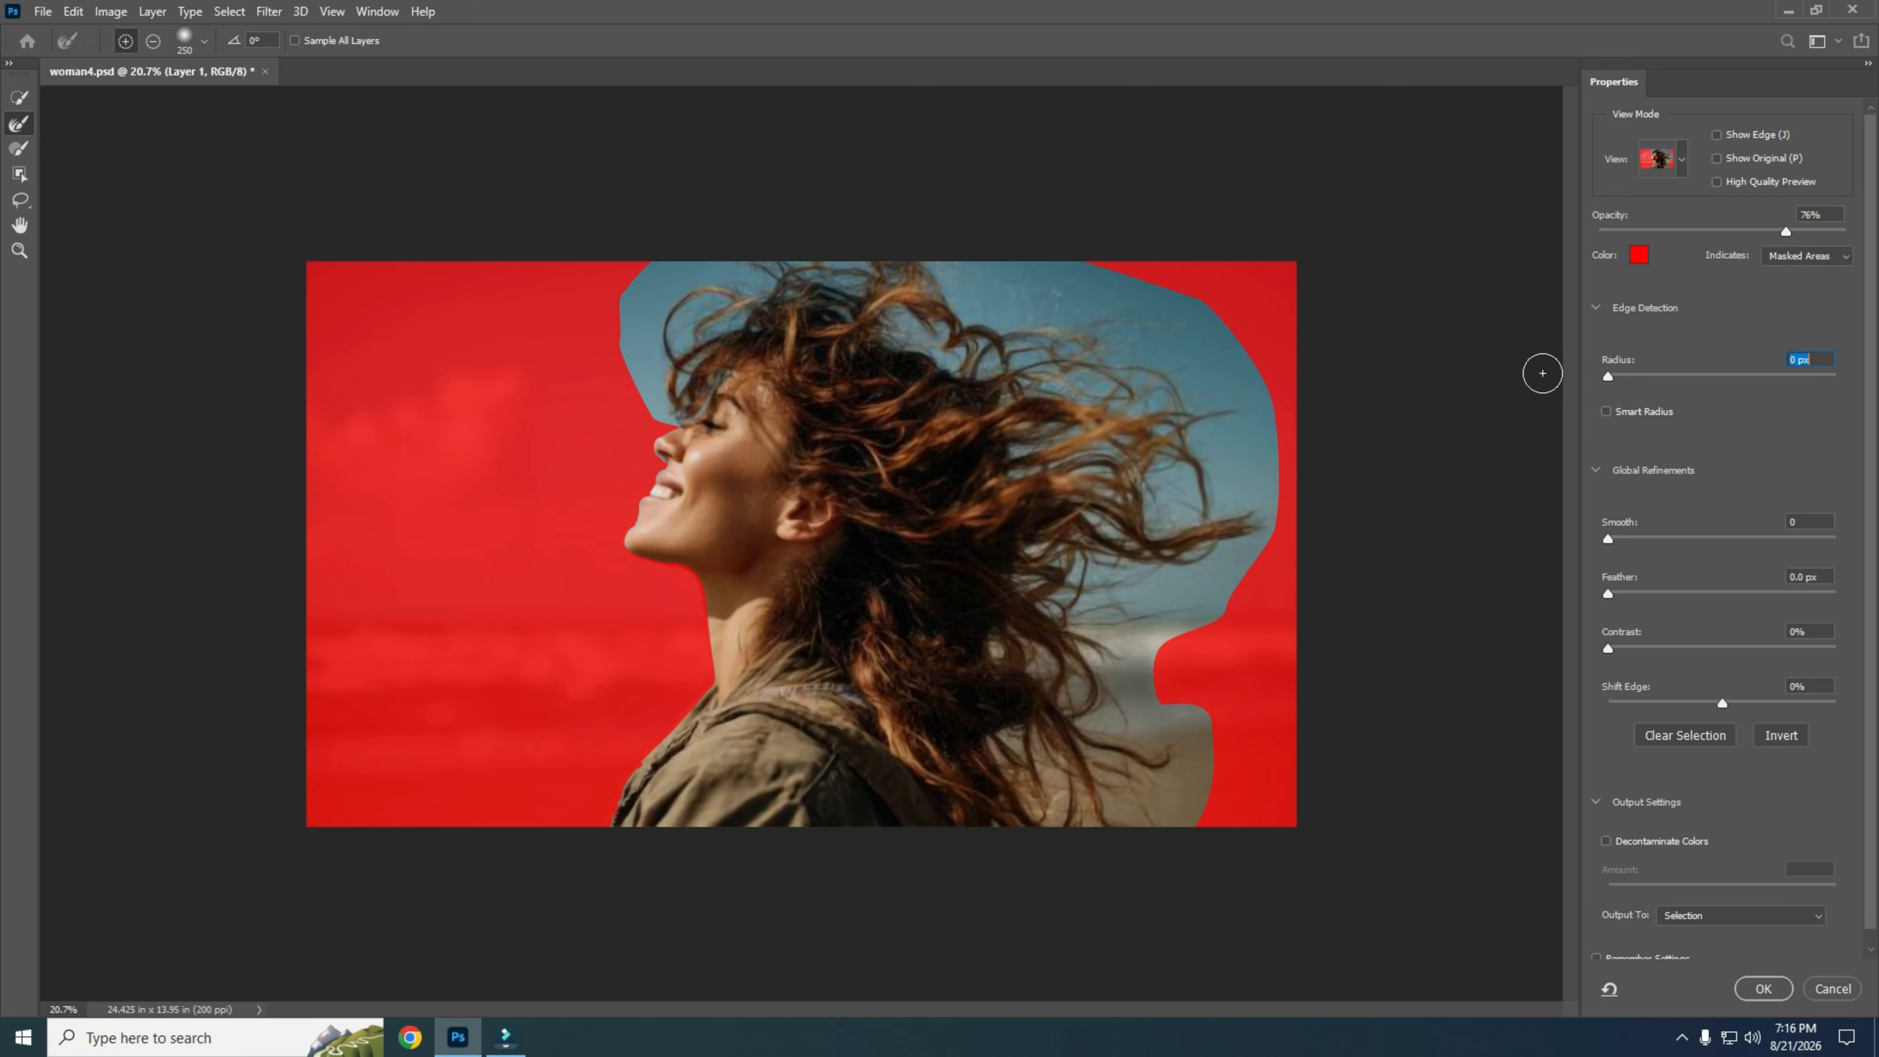
left_click(1606, 413)
left_click(1823, 375)
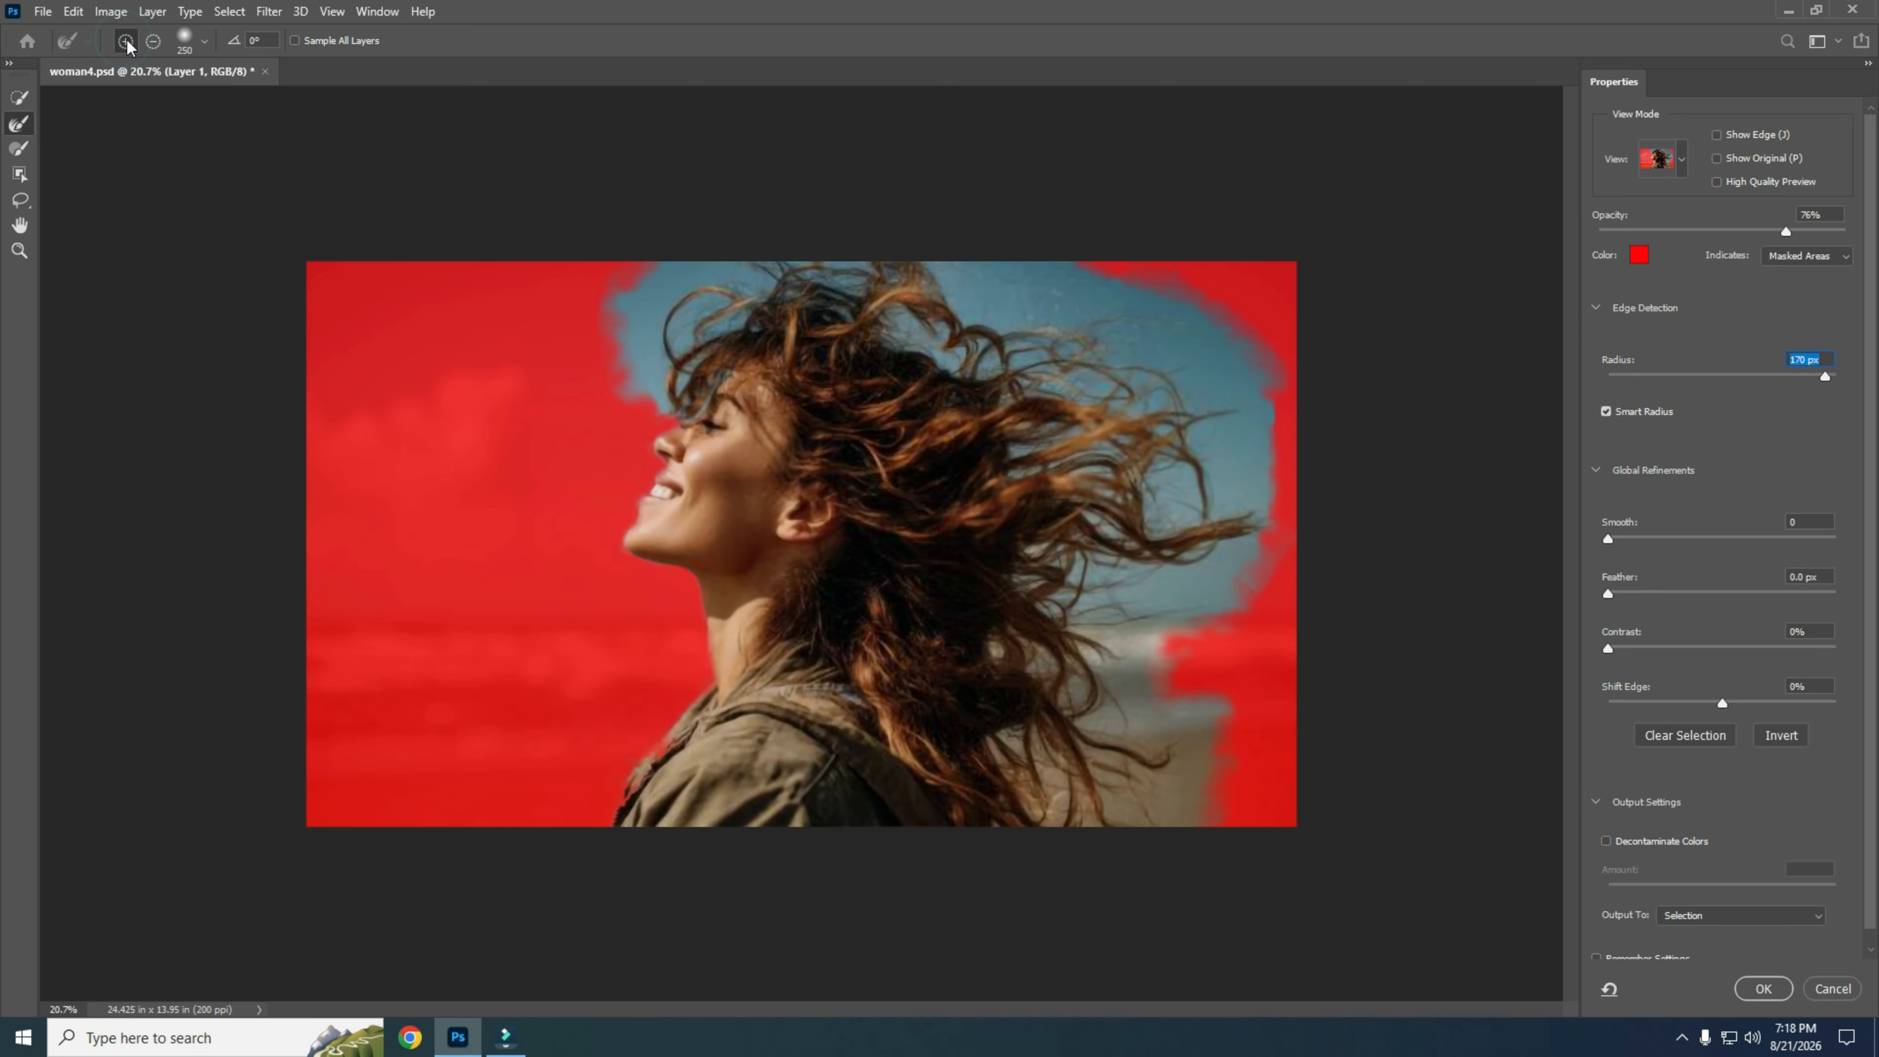
- Set the Refine Edge Brush spacing to 1% and brush over the sky around the curls above the forehead
left_click(204, 41)
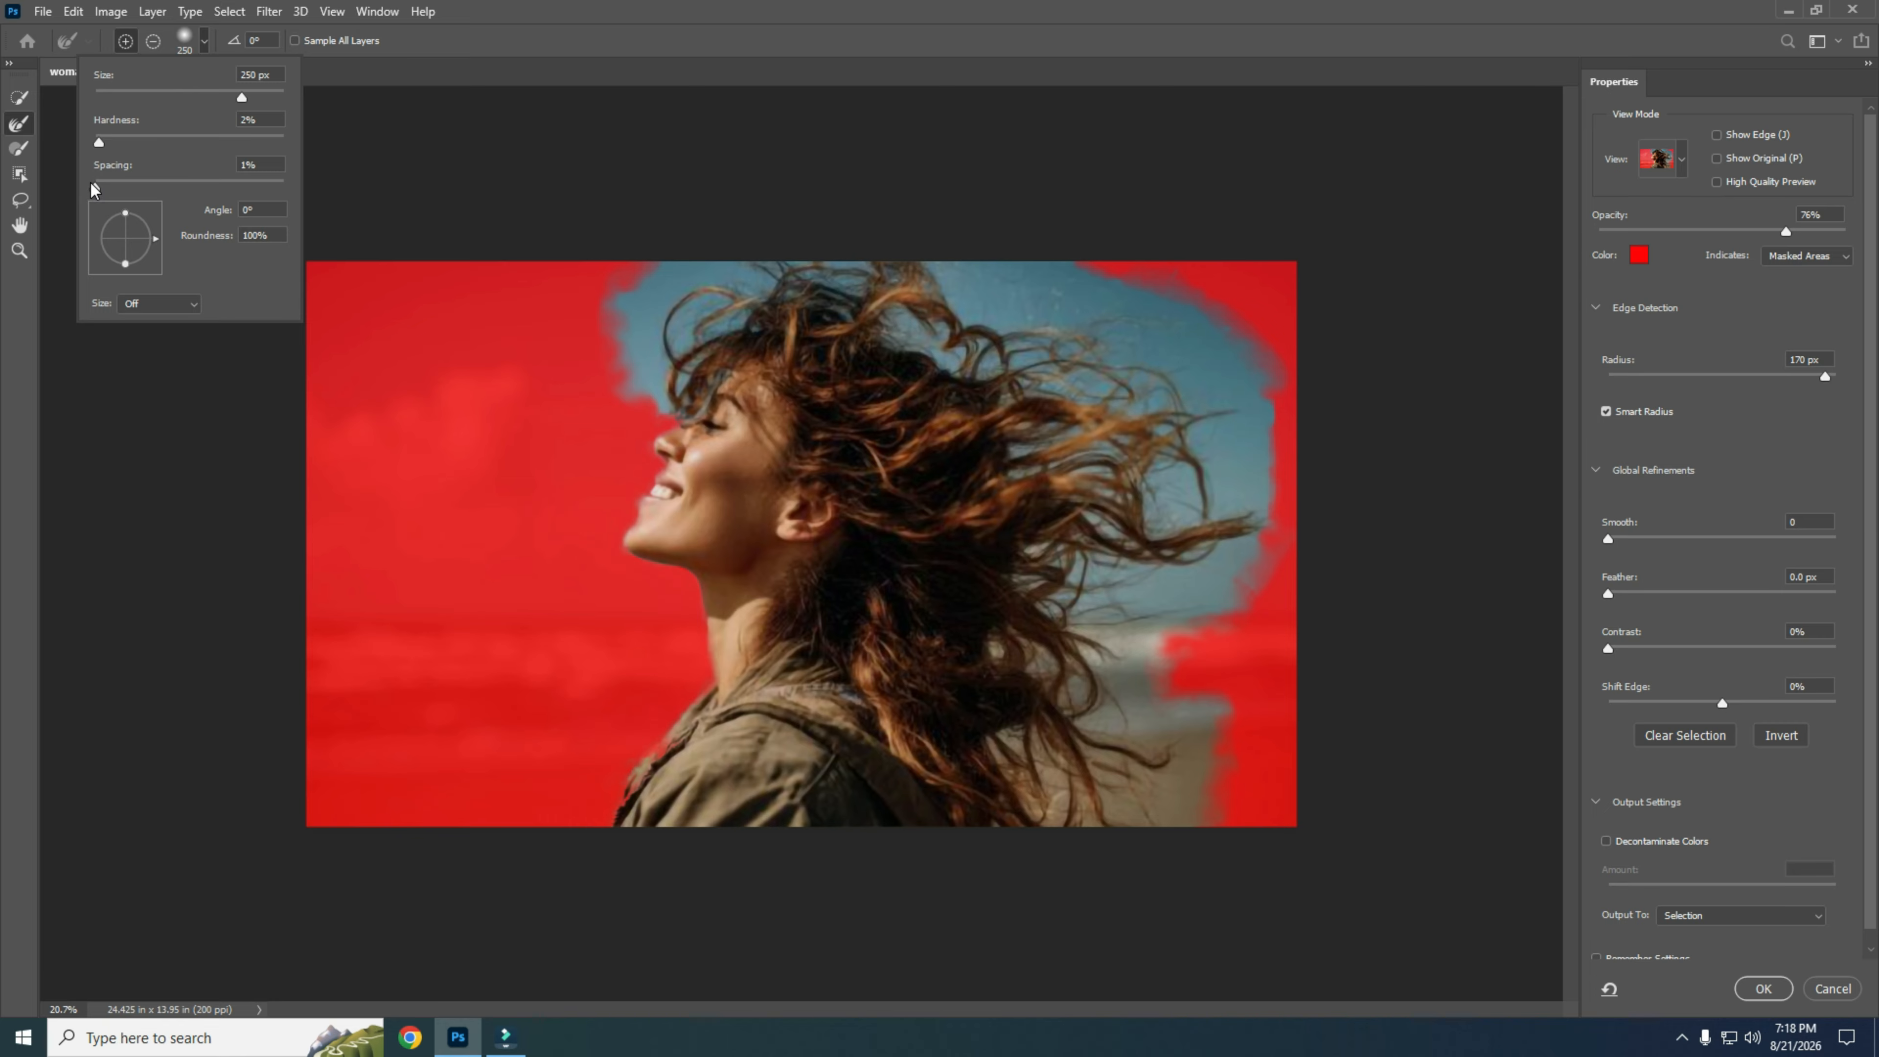
left_click(95, 188)
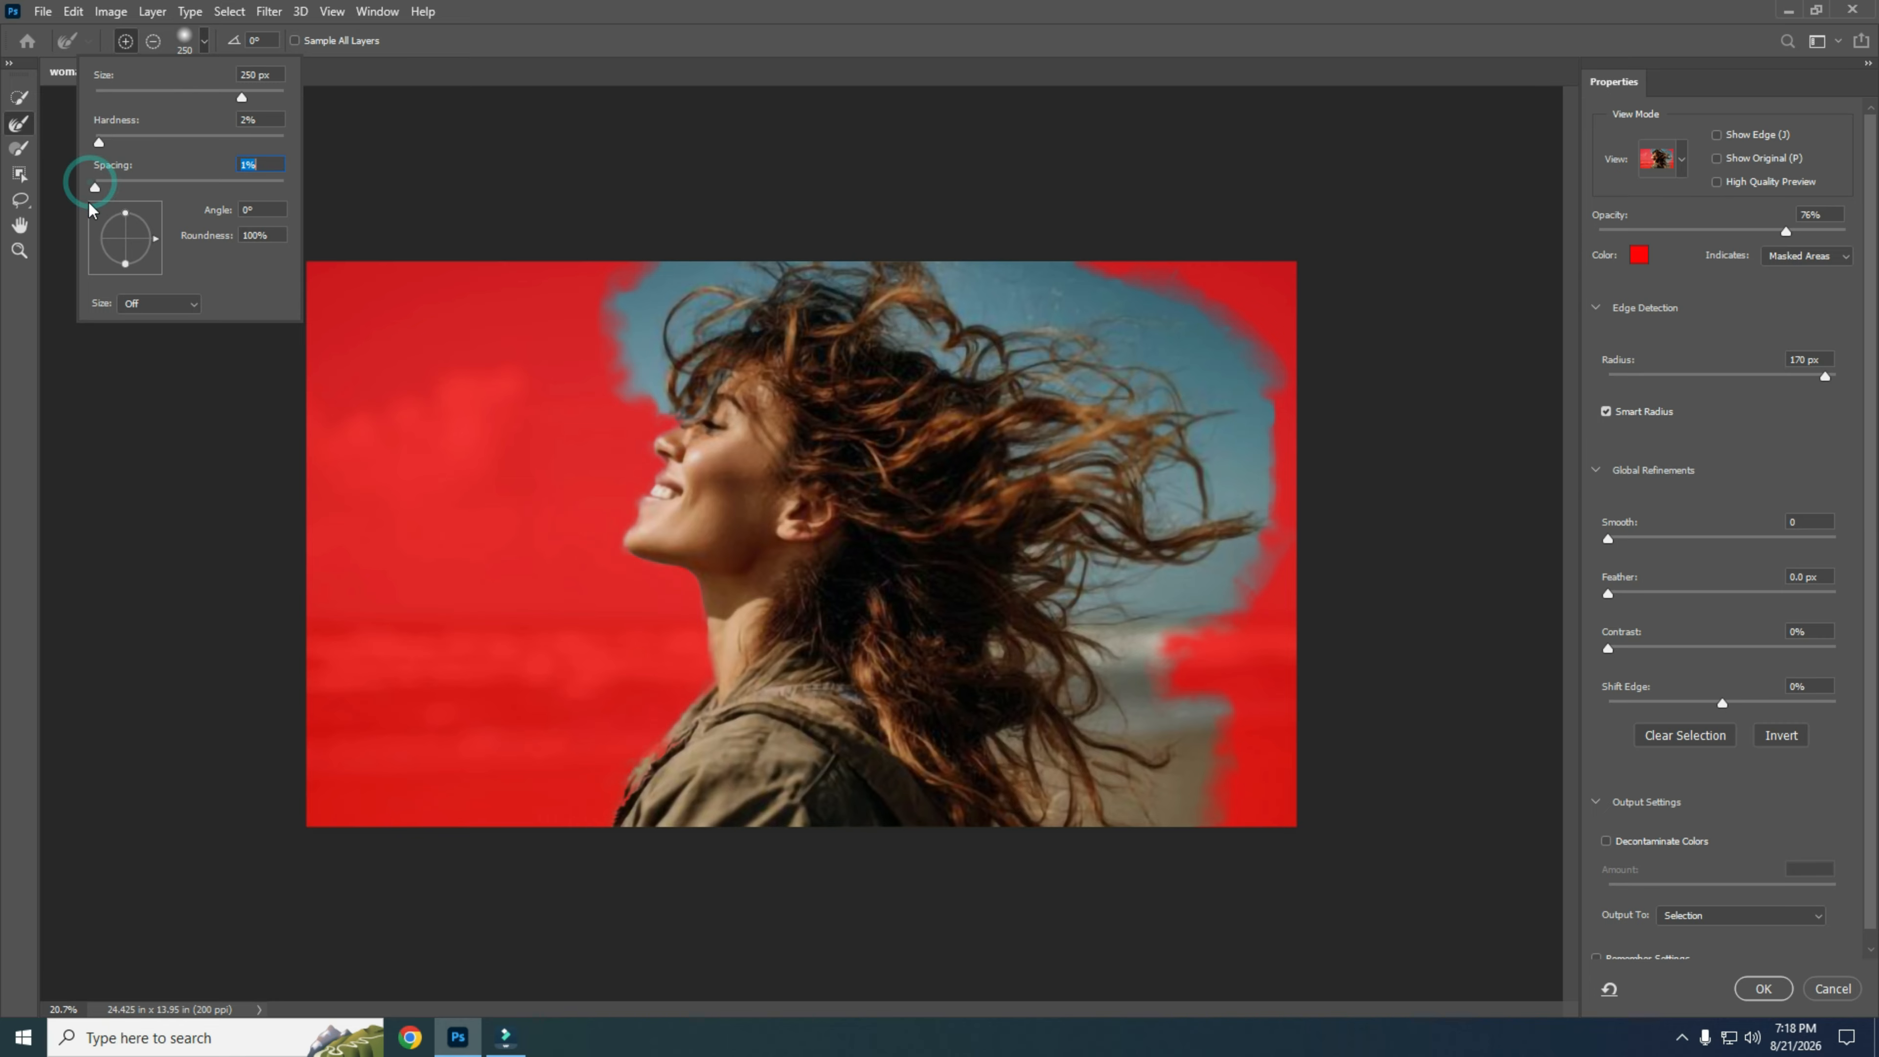
left_click(648, 305)
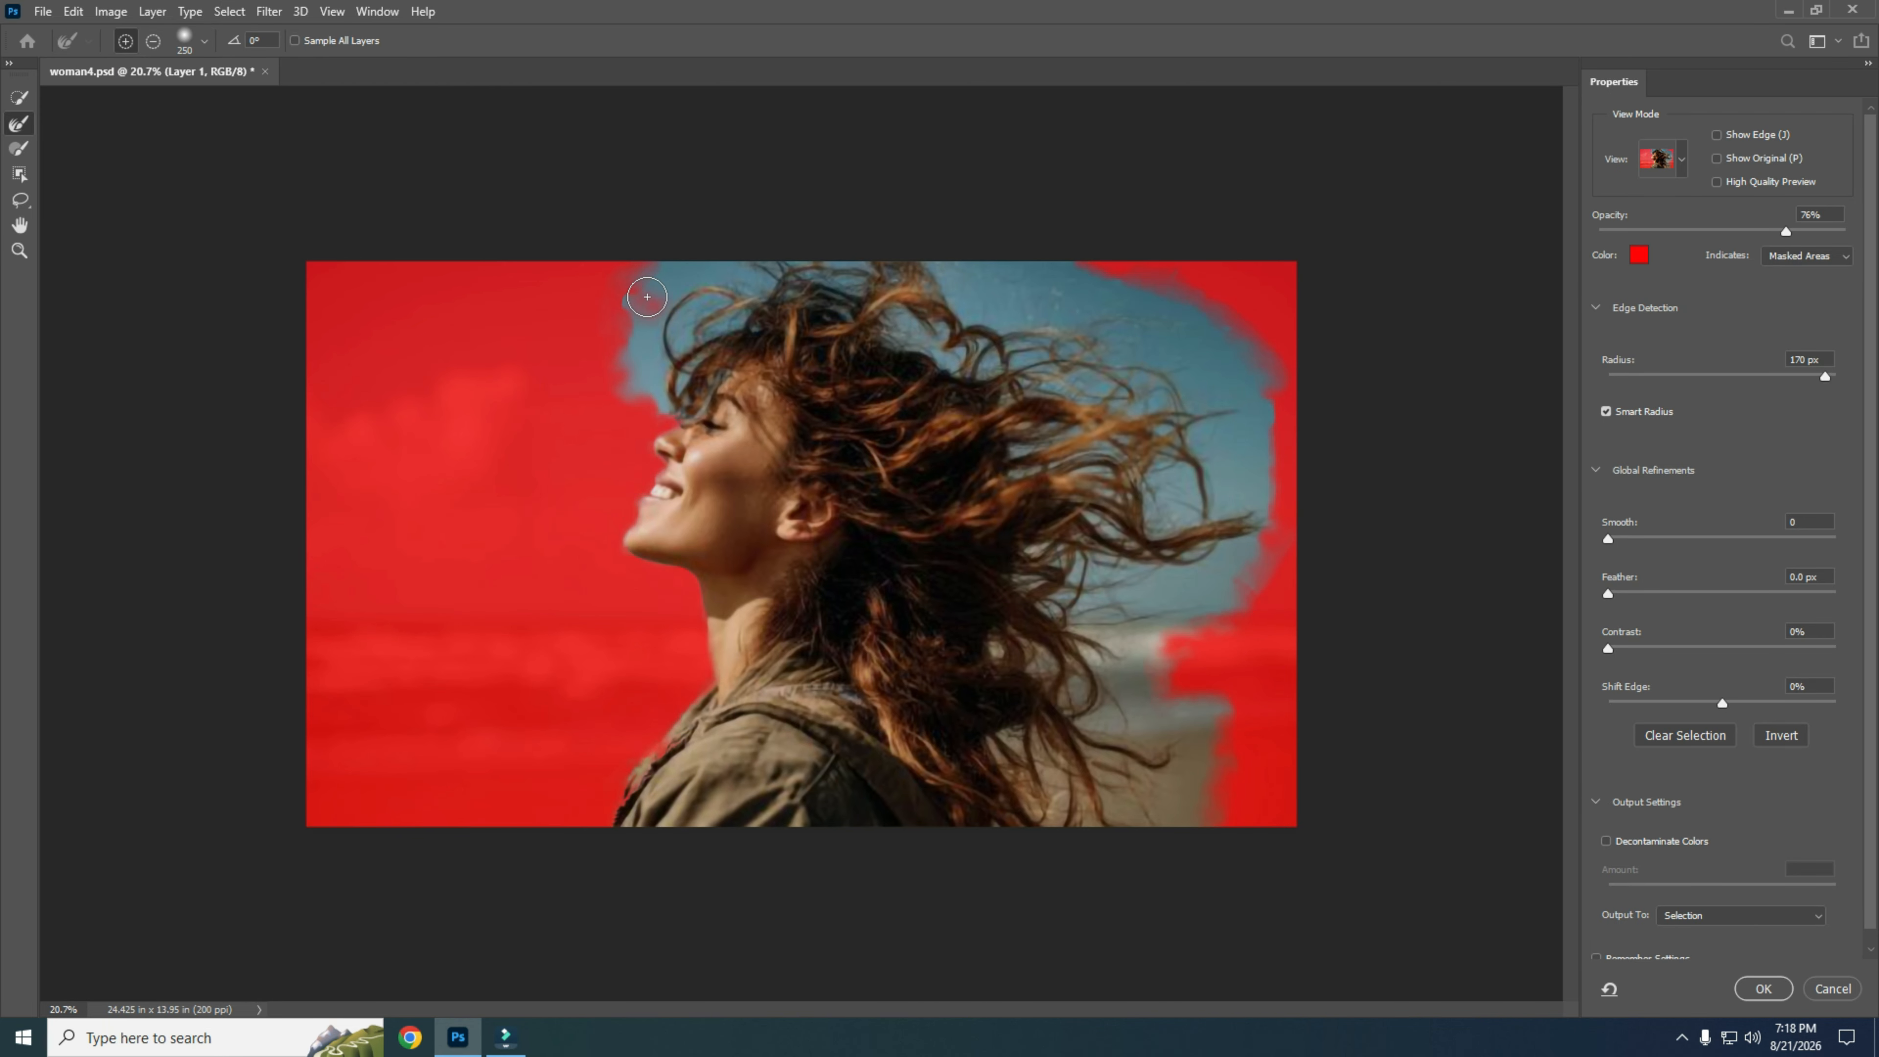
left_click_drag(639, 335, 655, 349)
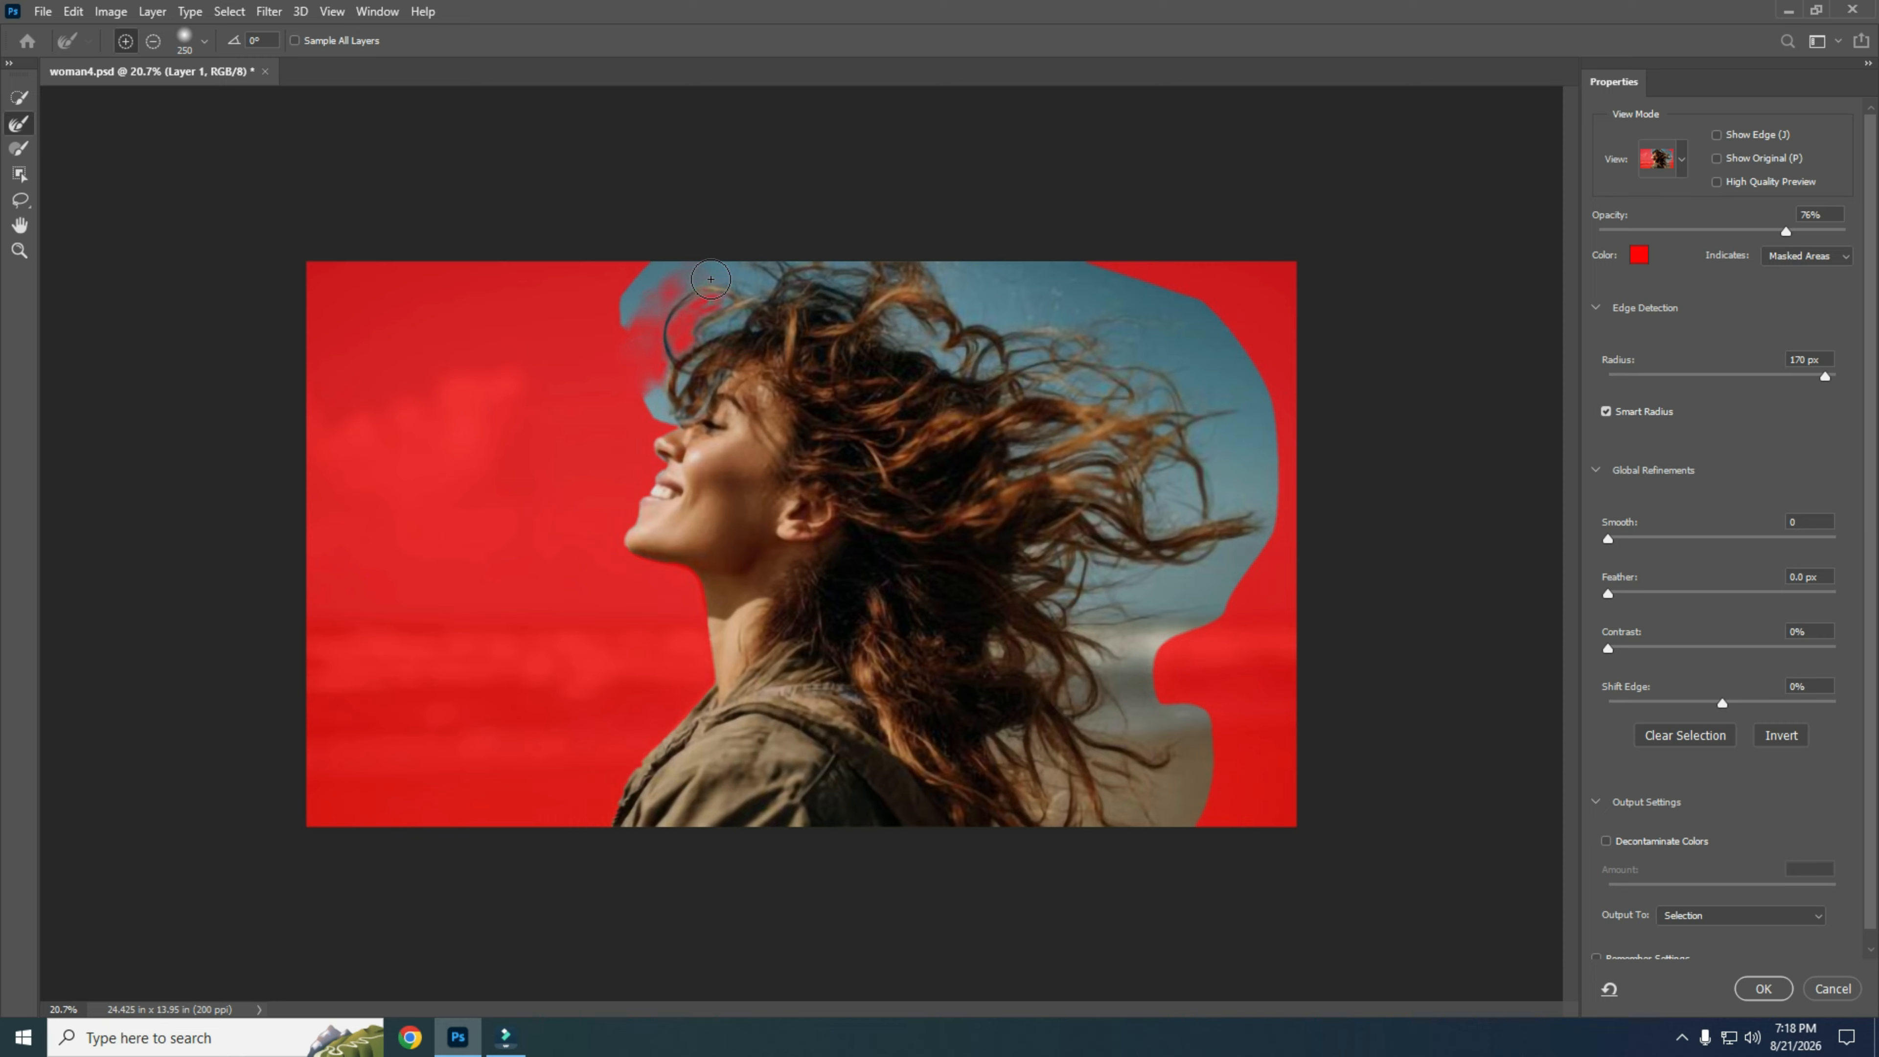
left_click(661, 276)
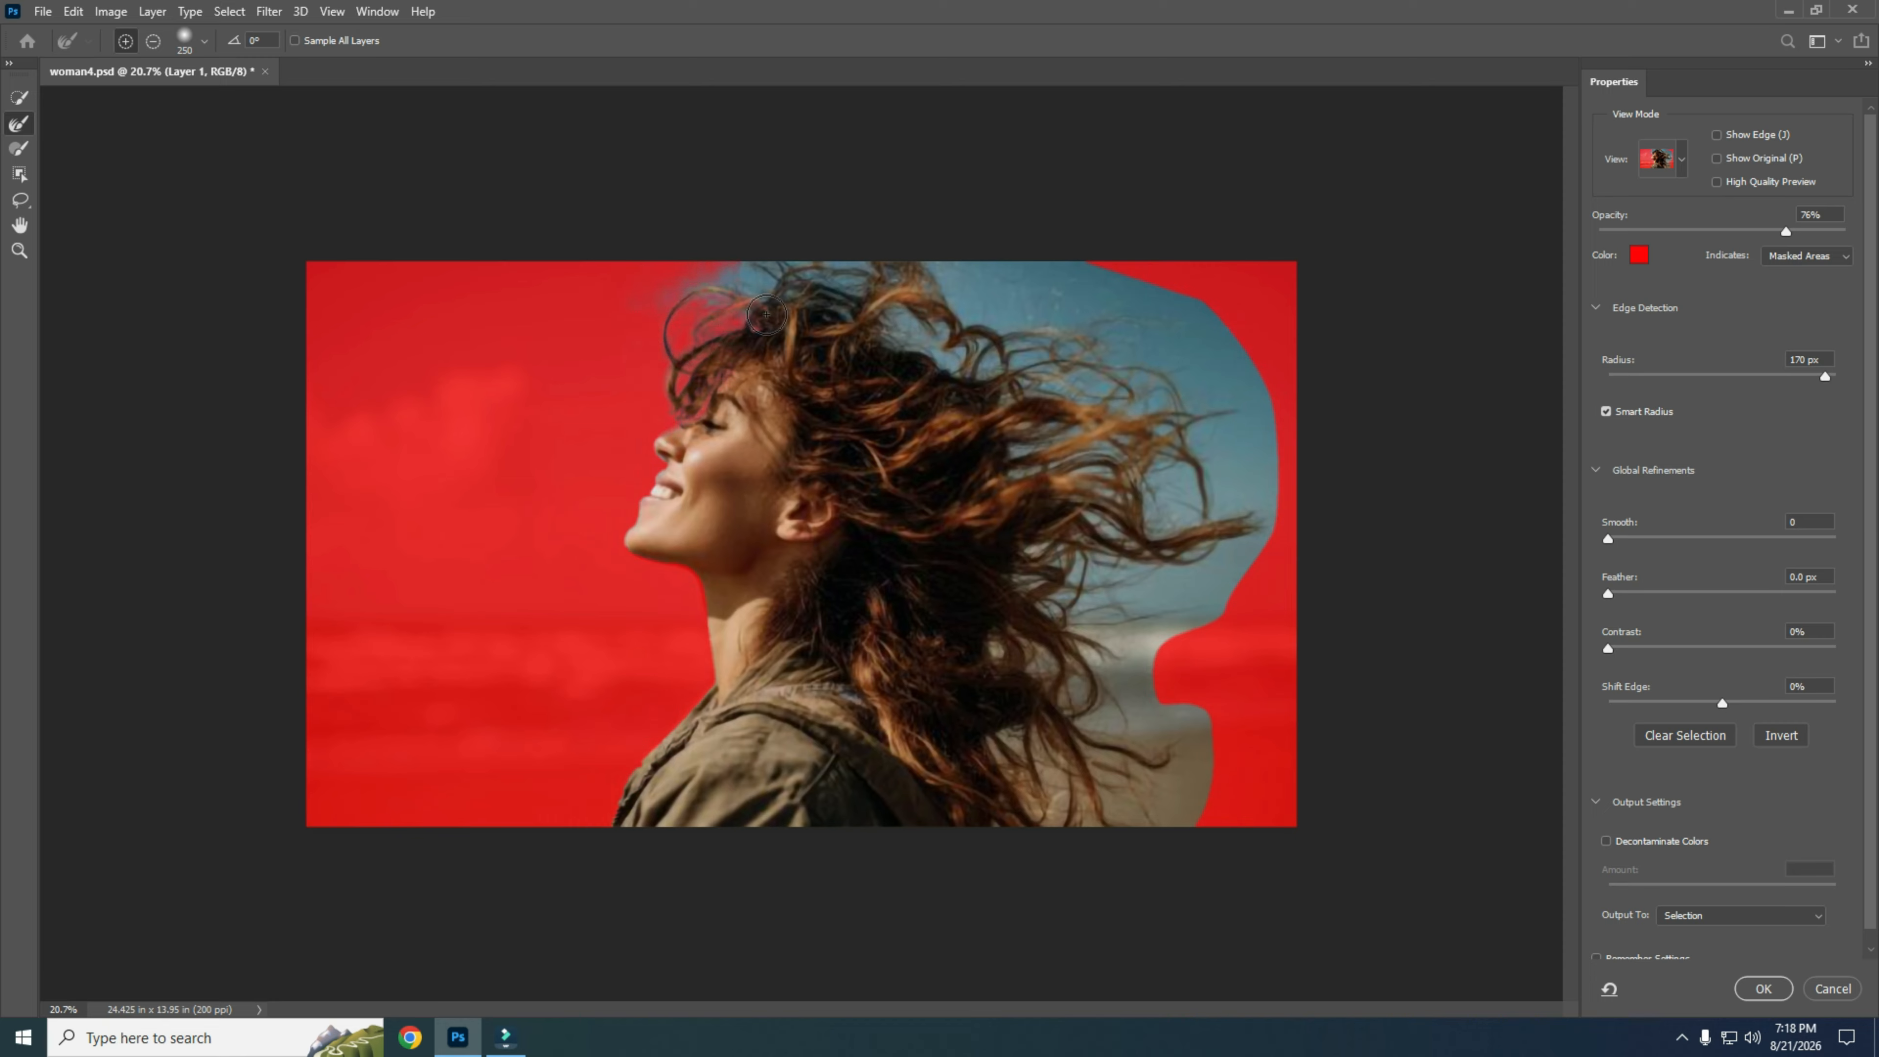
- Brush with the Refine Edge Brush over the flying hair from the crown down to the lower back strands, masking out the background
mouse_move(815, 307)
left_mouse_down()
mouse_move(763, 276)
mouse_move(1119, 292)
mouse_move(1220, 367)
mouse_move(1228, 519)
left_mouse_up()
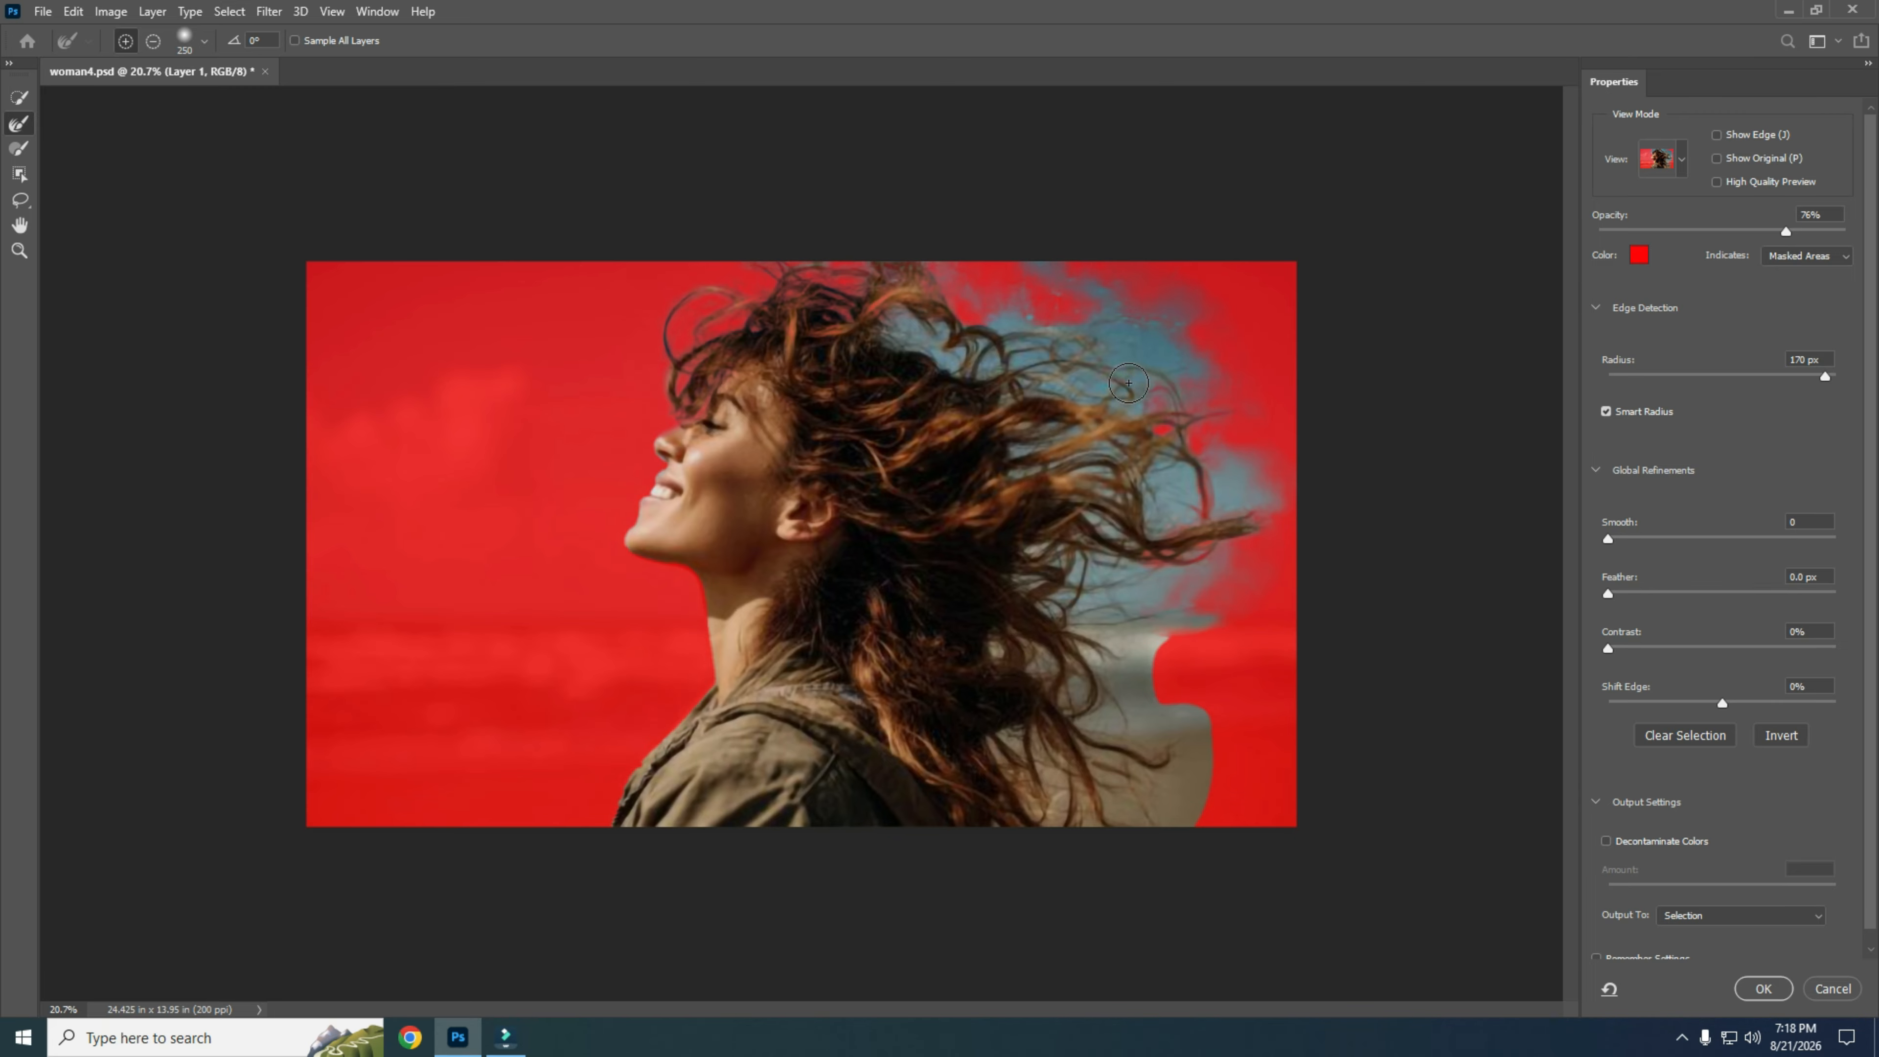
mouse_move(1067, 371)
left_mouse_down()
mouse_move(992, 330)
mouse_move(884, 322)
left_mouse_up()
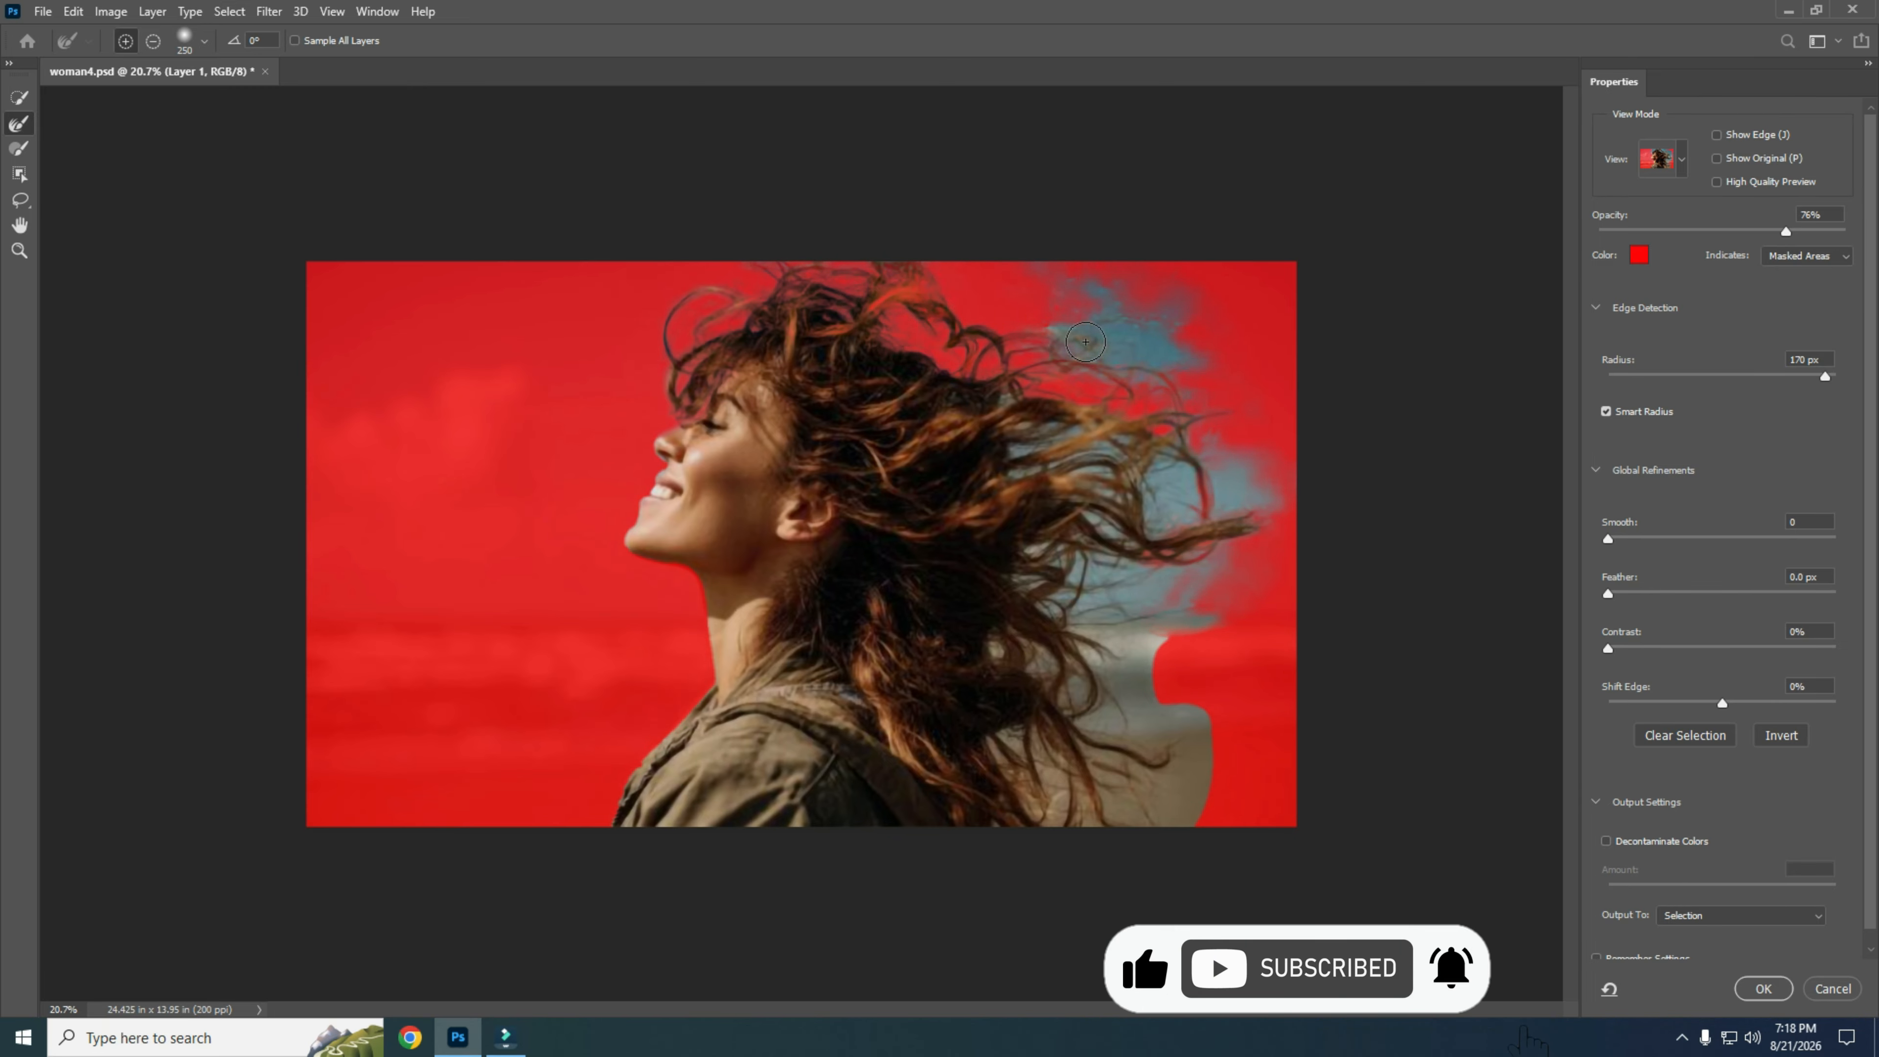
left_click_drag(1172, 350, 1035, 403)
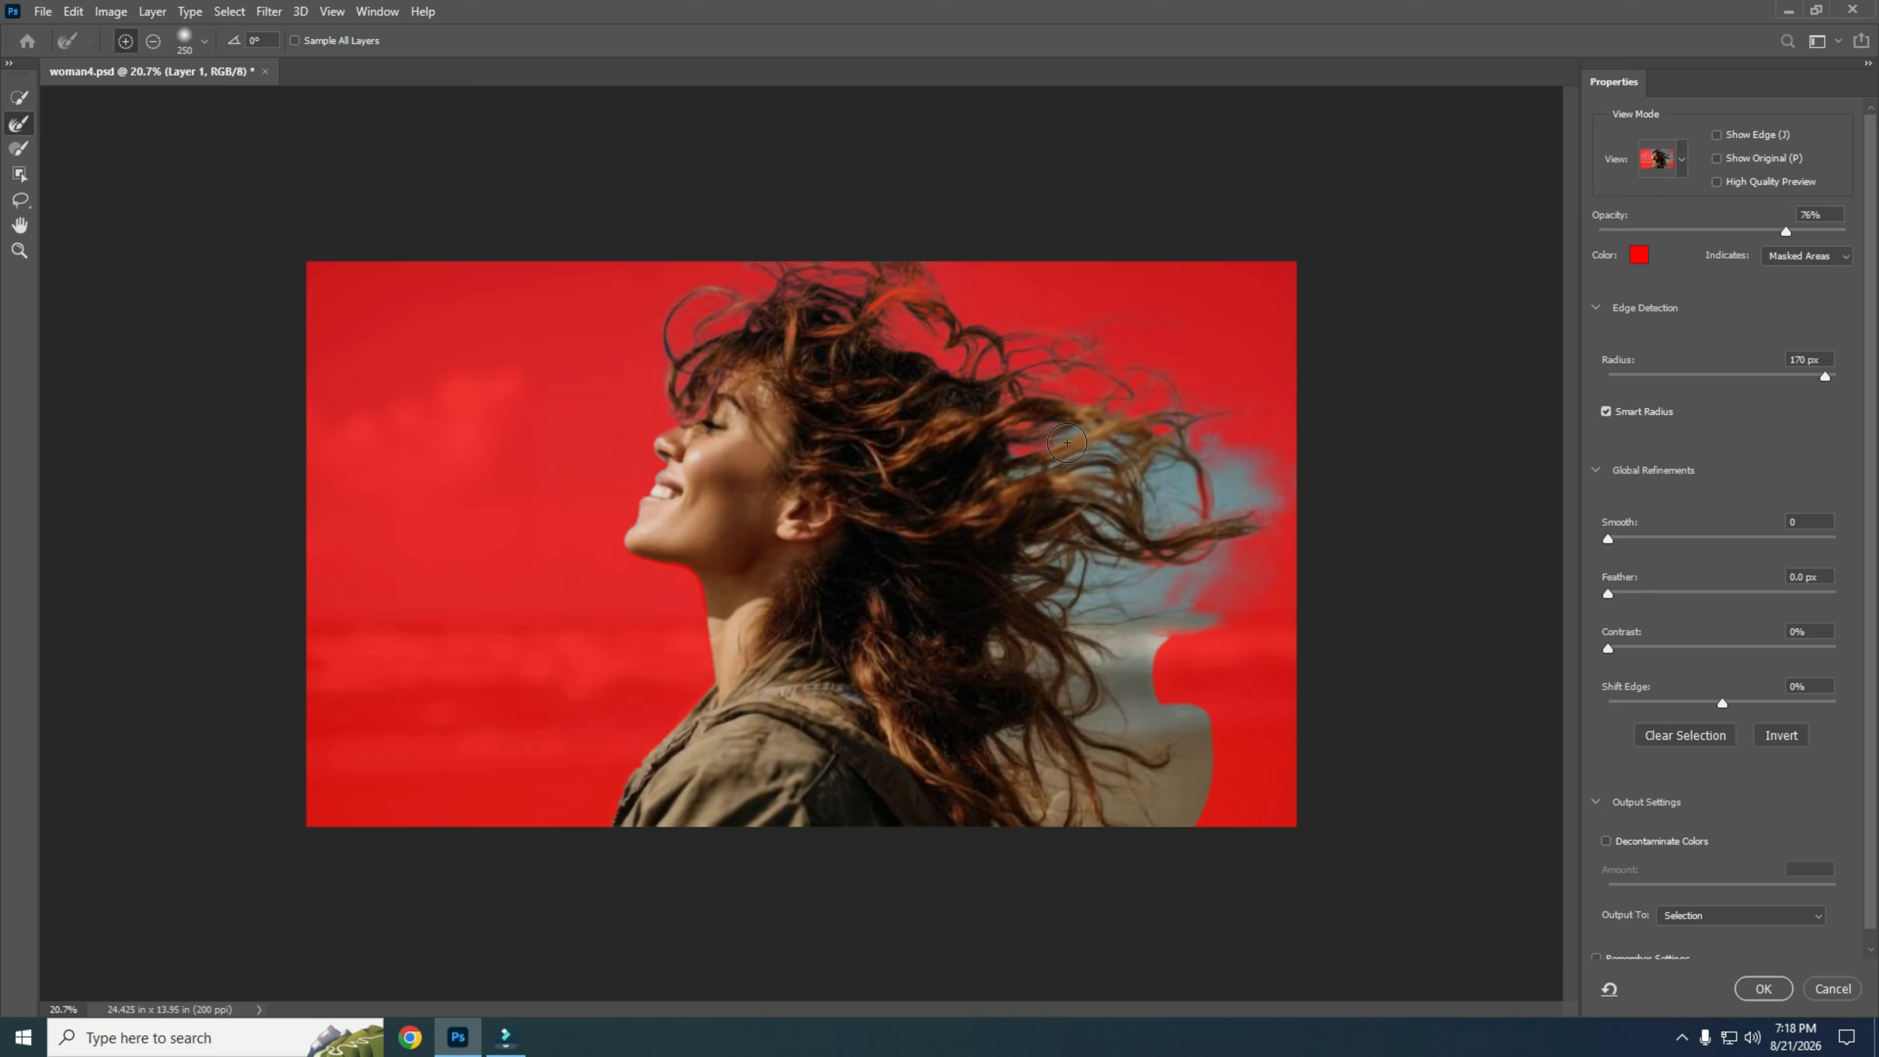
left_click_drag(1013, 481, 1231, 473)
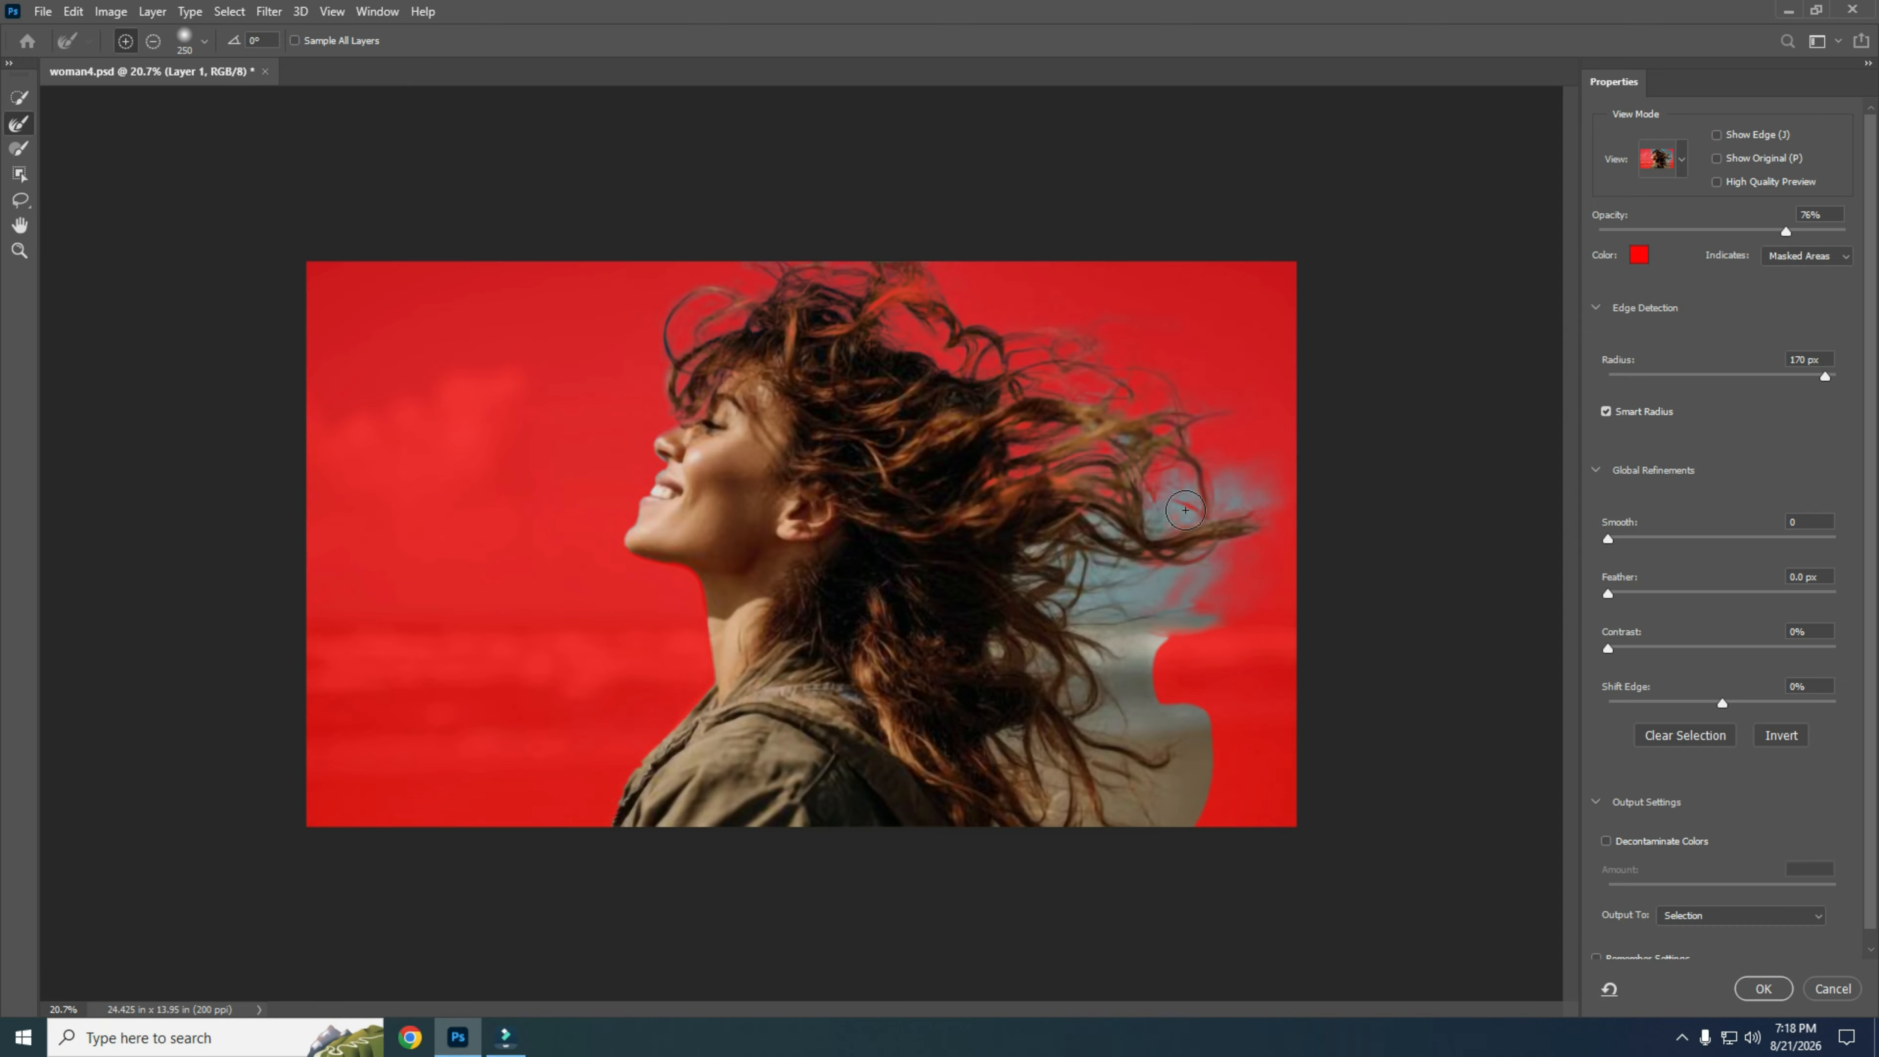
mouse_move(1116, 590)
left_mouse_down()
mouse_move(1125, 735)
mouse_move(1188, 728)
mouse_move(1192, 818)
mouse_move(1014, 740)
mouse_move(1149, 746)
mouse_move(1030, 666)
mouse_move(1132, 651)
left_mouse_up()
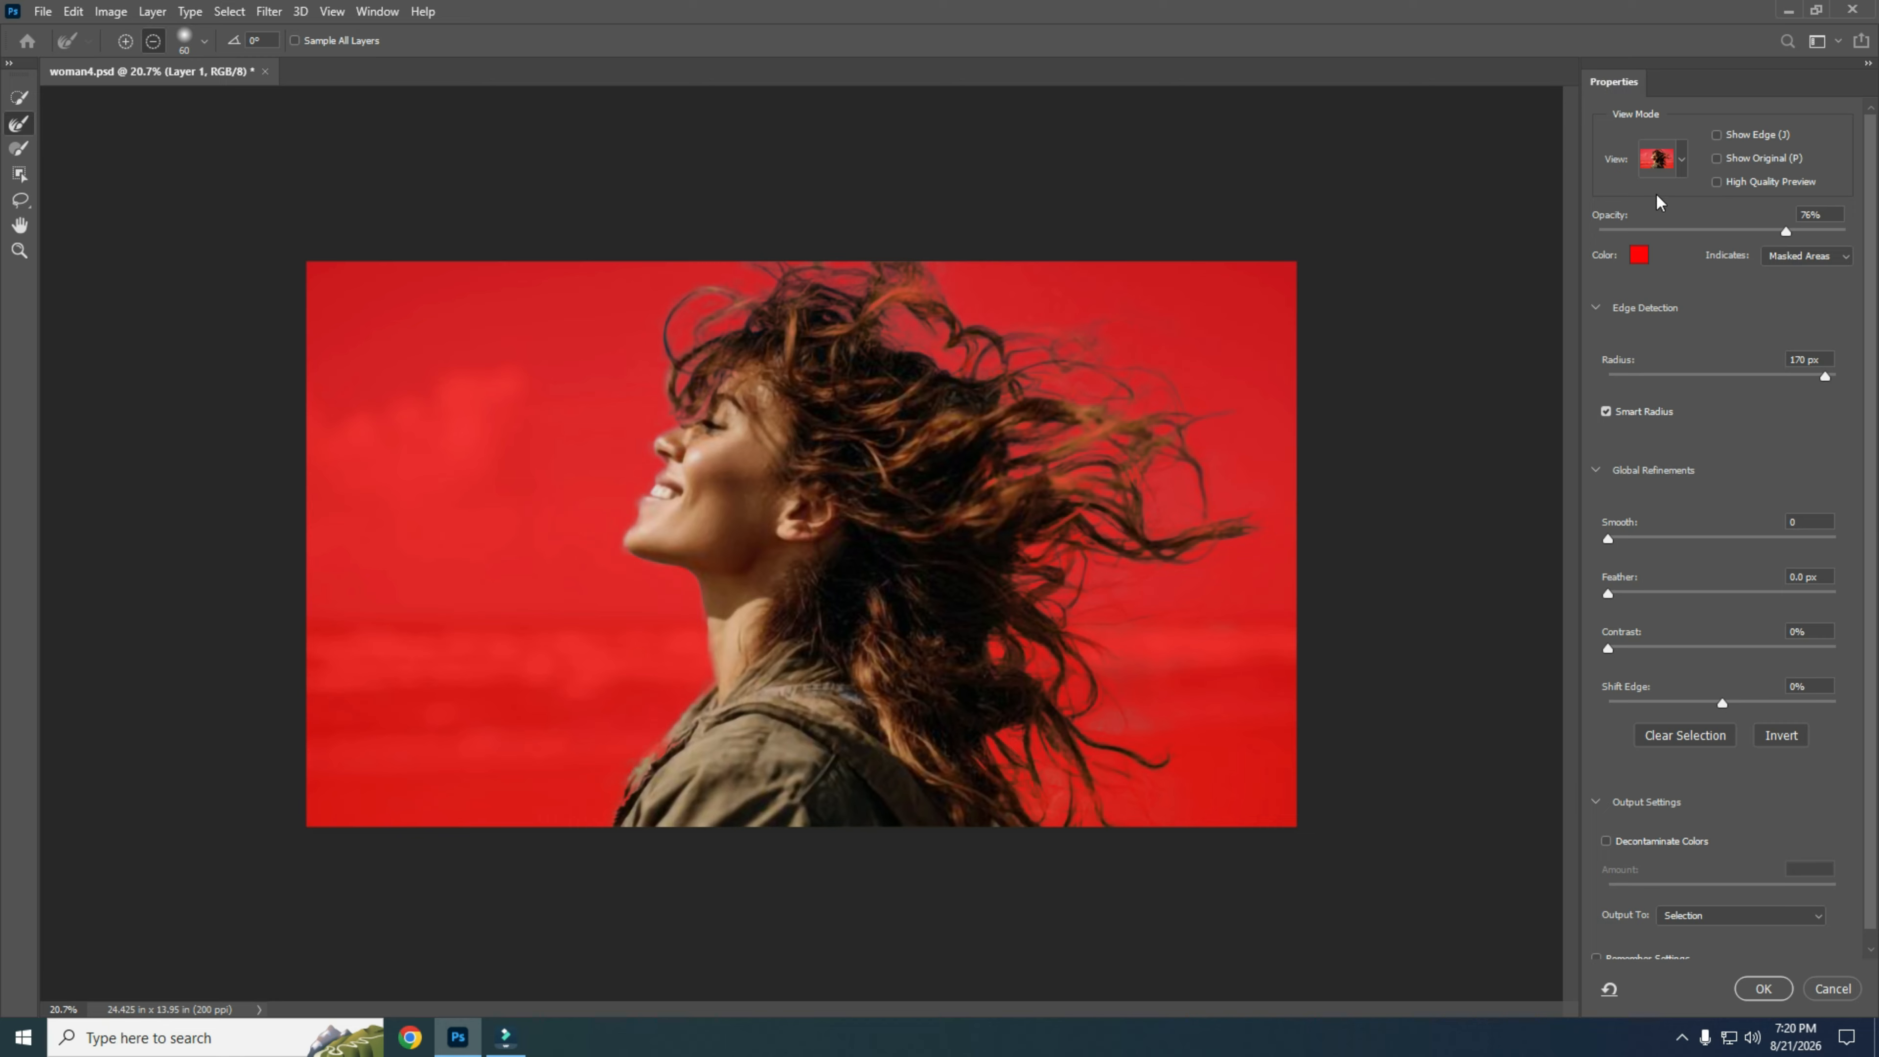
- Preview the cutout in Onion Skin view, raising the transparency to 100% and then lowering it again
left_click(1681, 160)
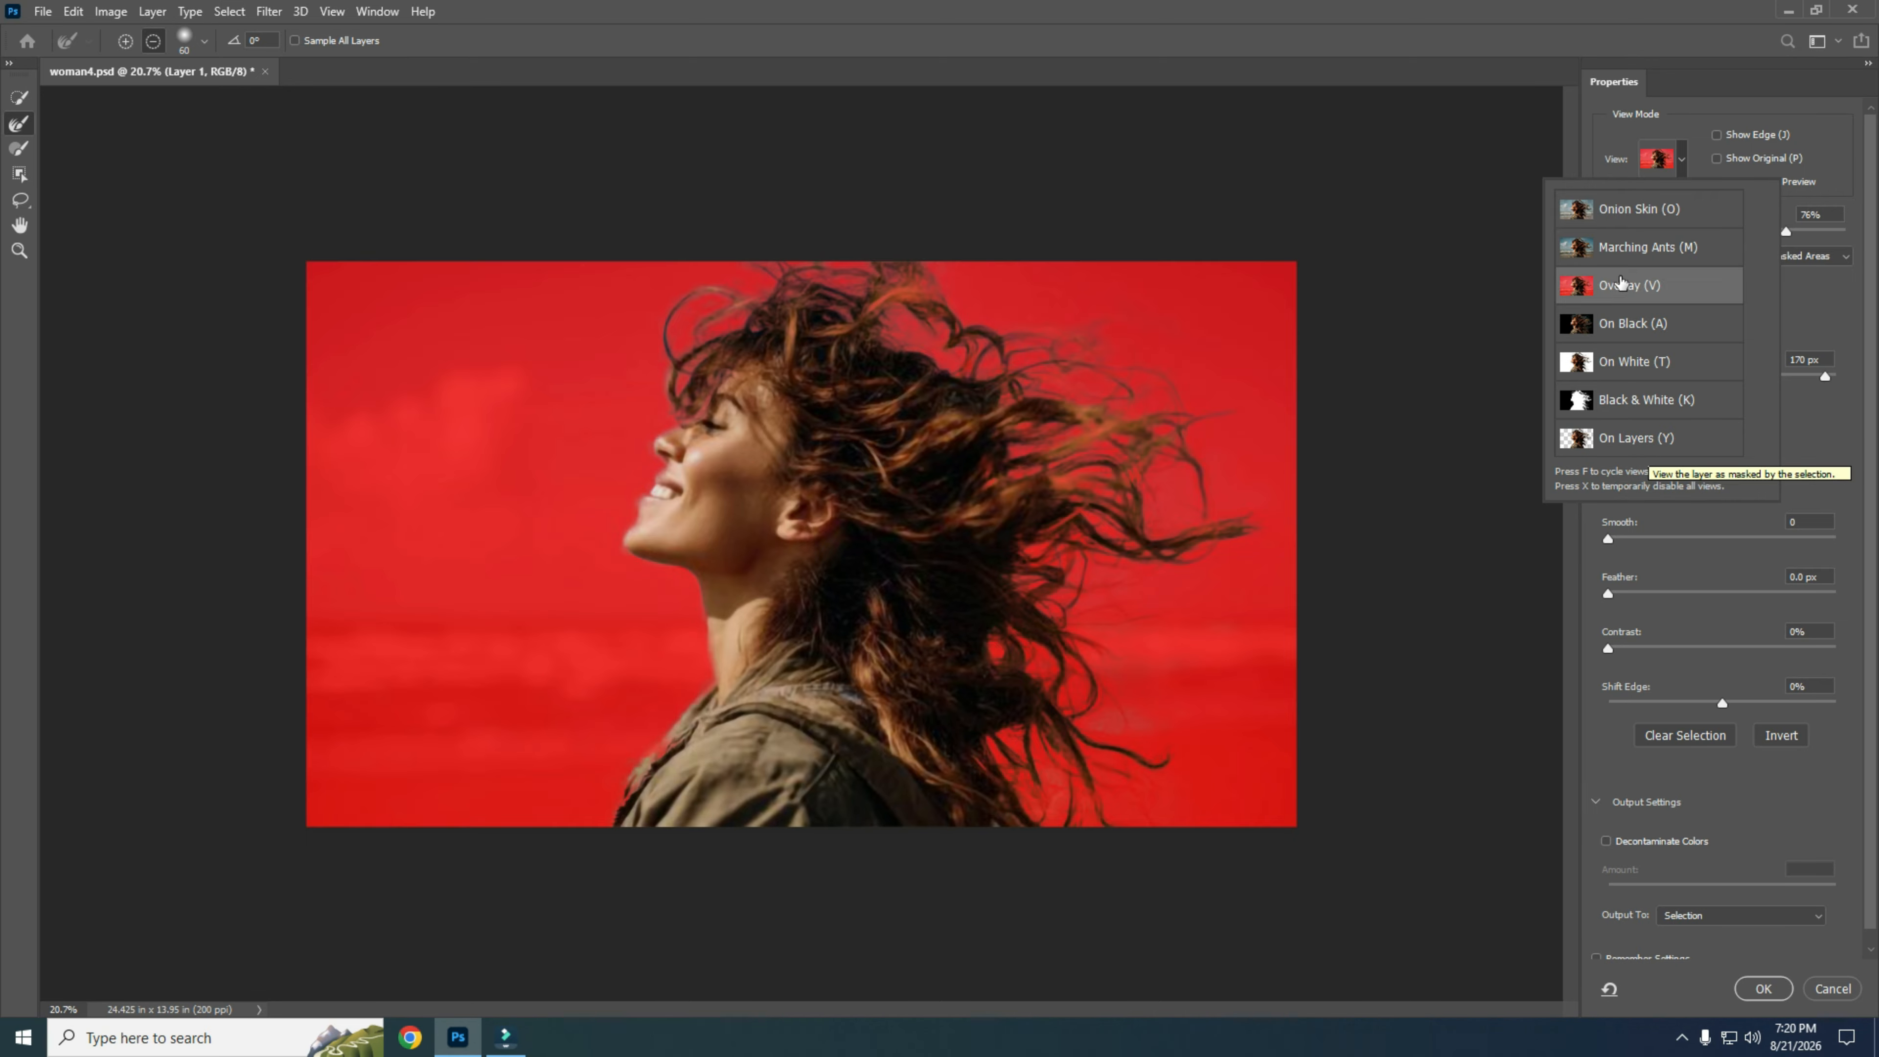
left_click(1614, 210)
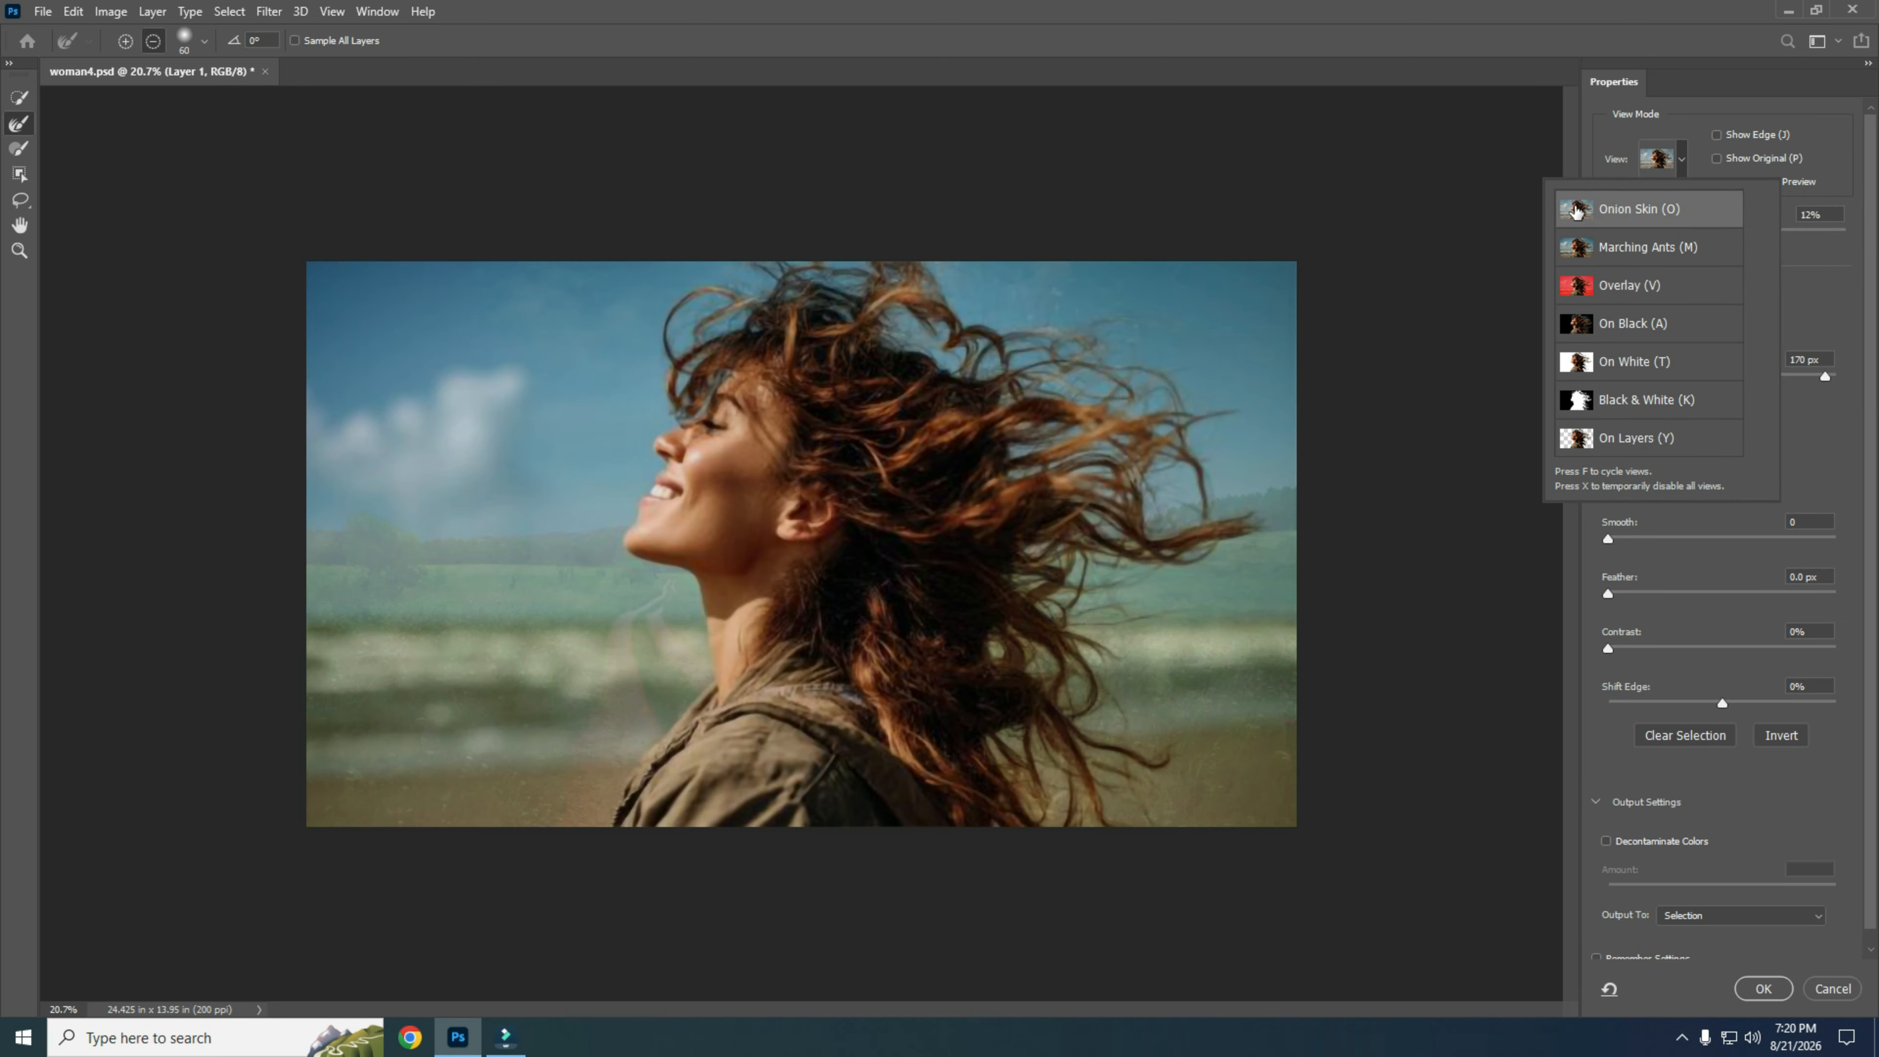
left_click(1281, 310)
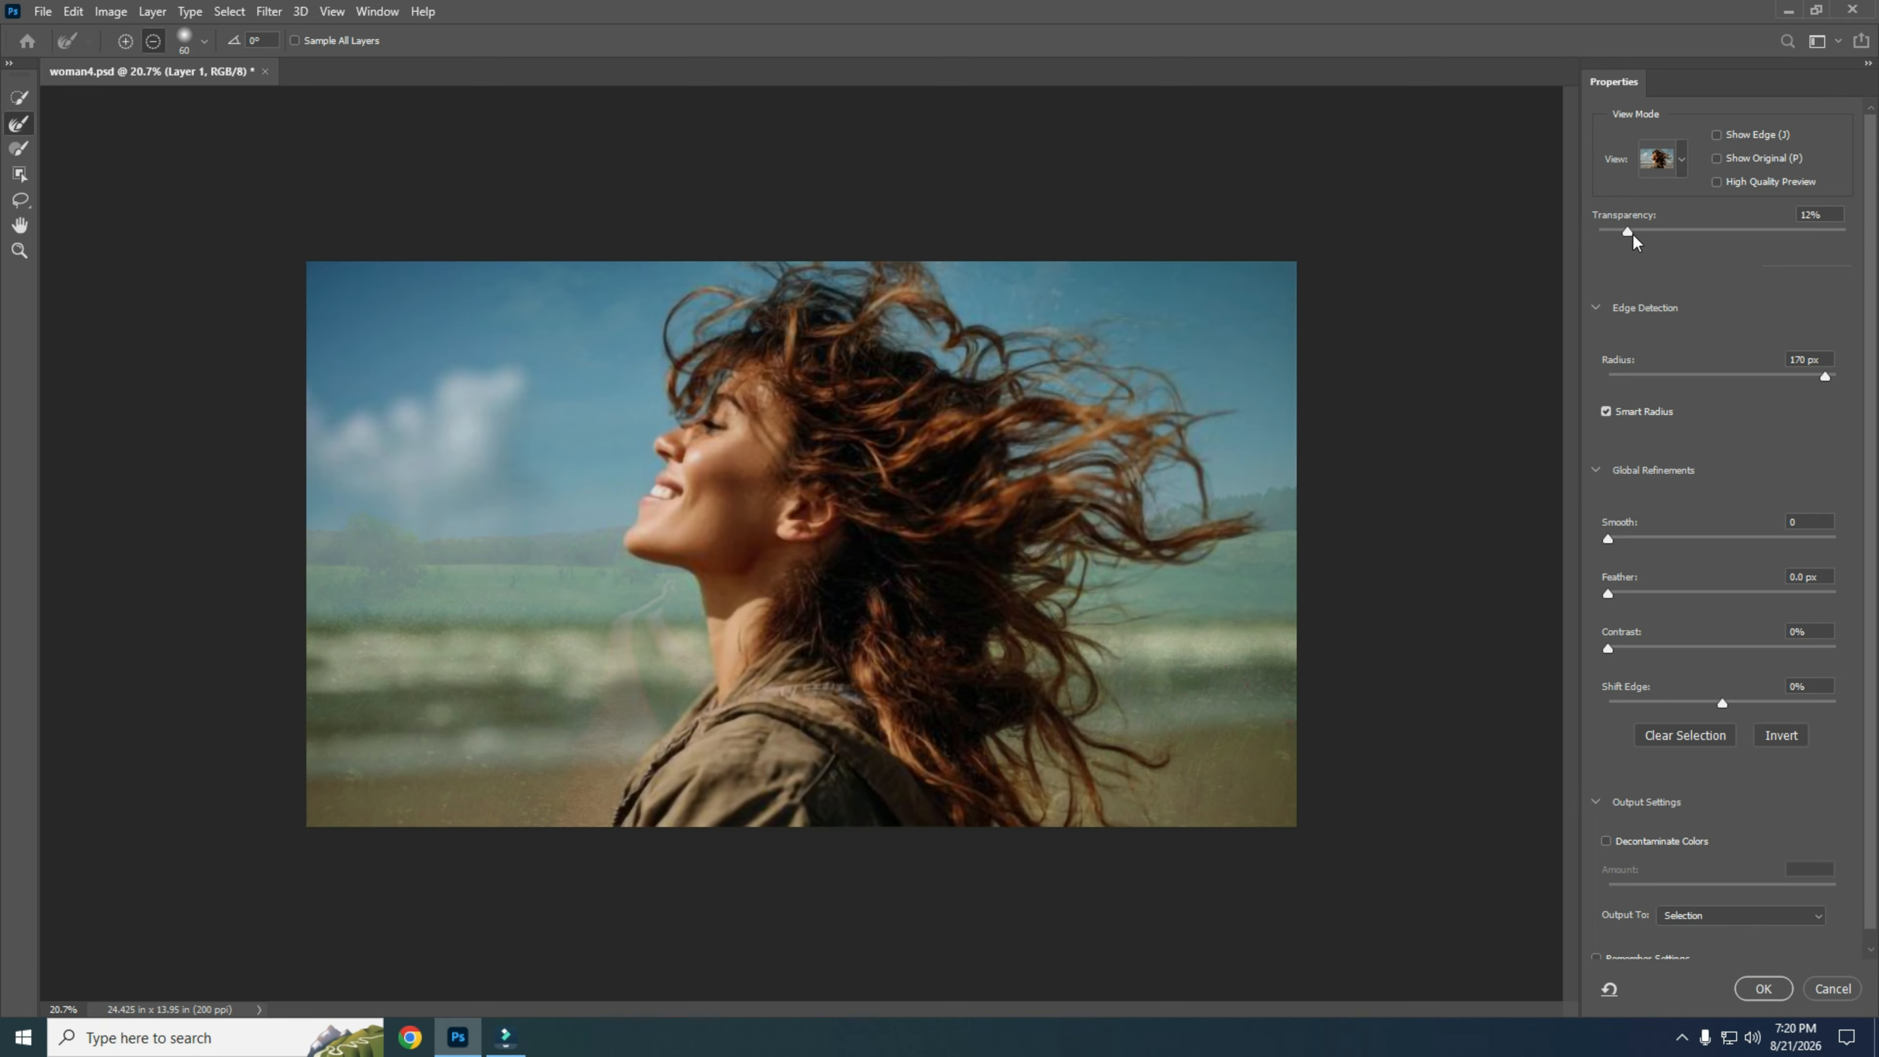
left_click_drag(1629, 233, 1851, 256)
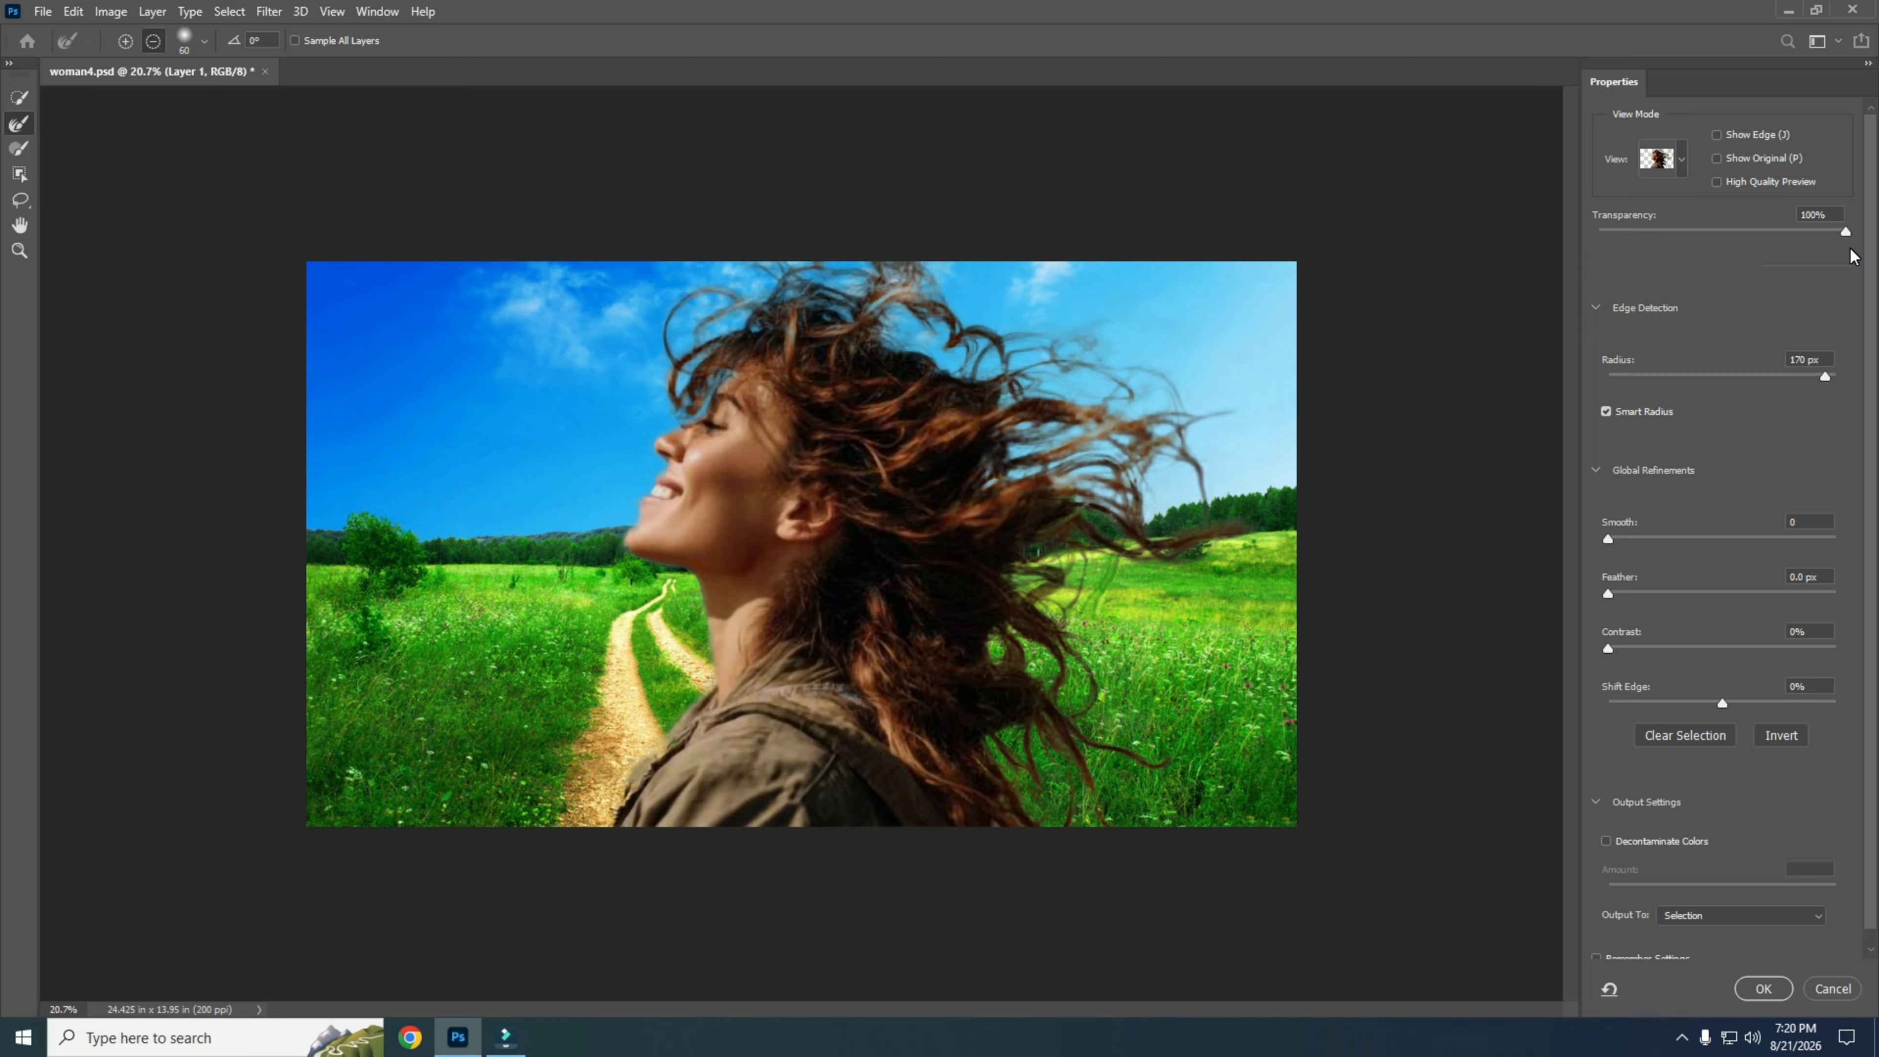
left_click_drag(1853, 255, 1638, 234)
- Preview the cutout in the On Black view mode
left_click(1684, 163)
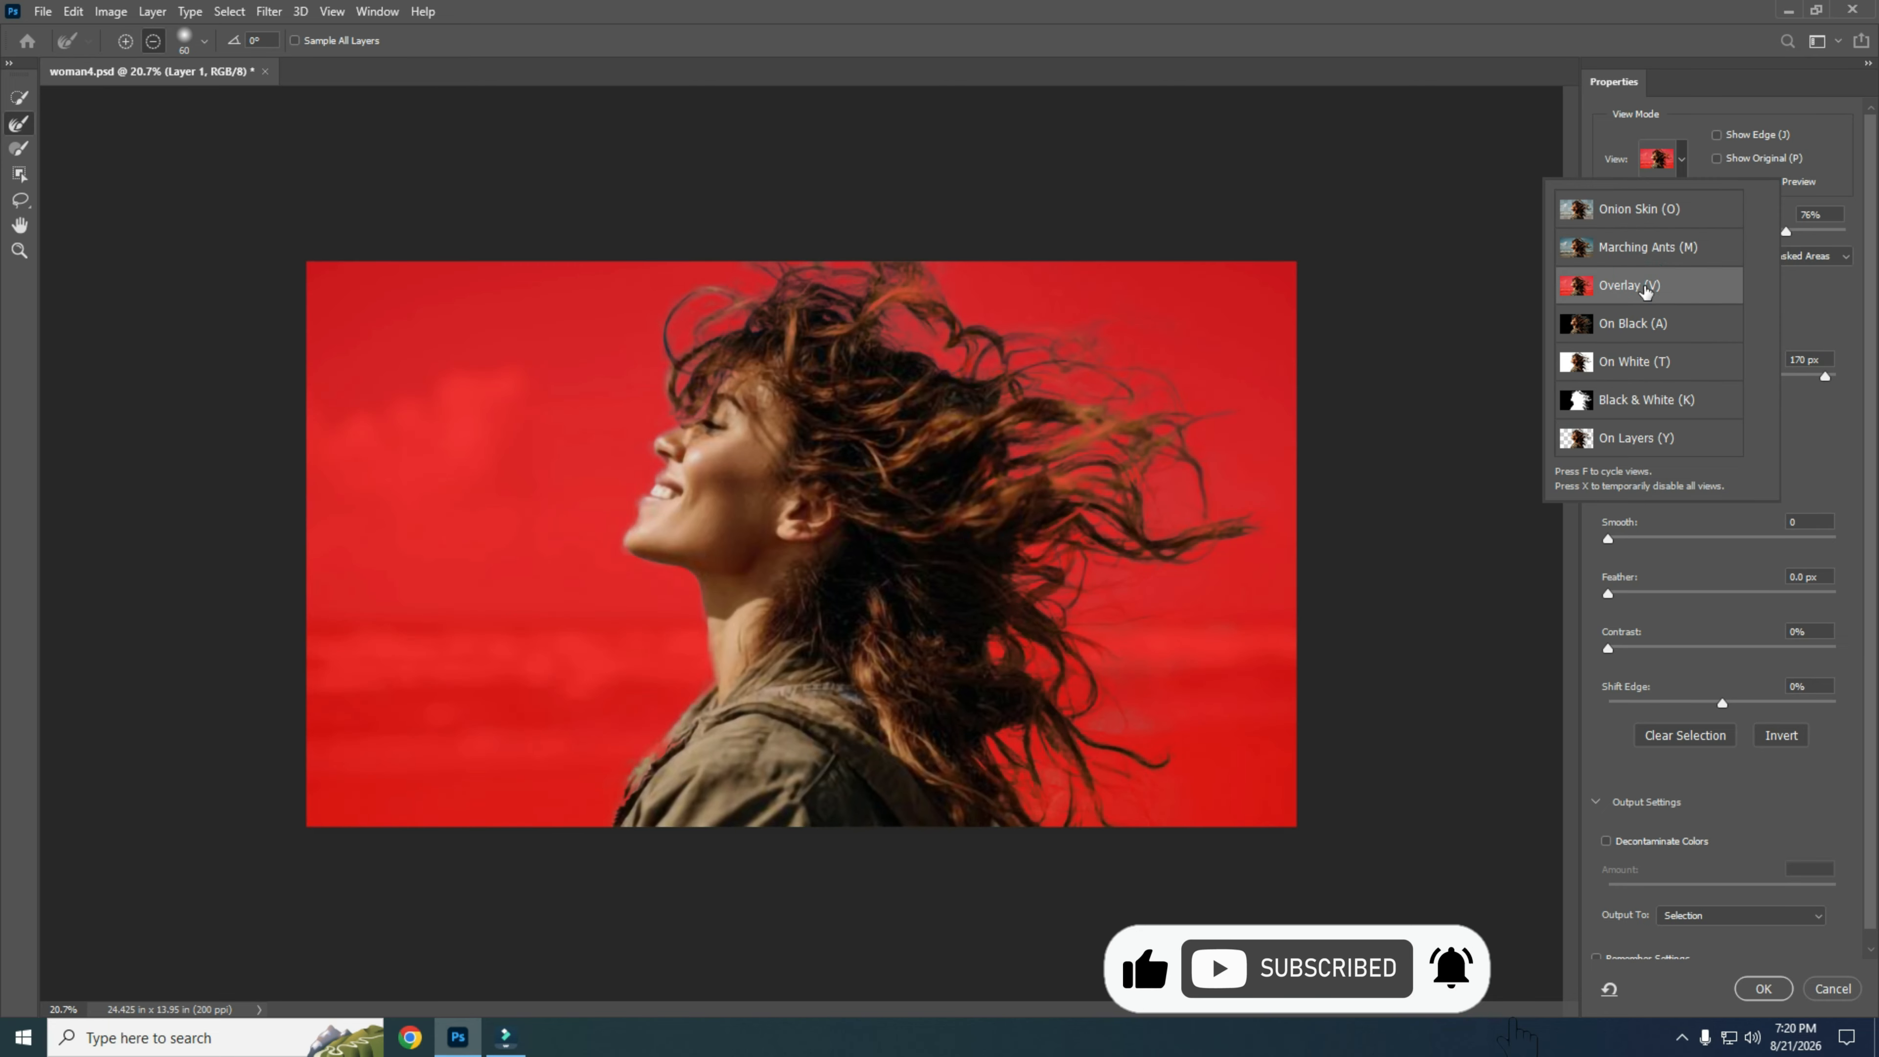
left_click(1620, 334)
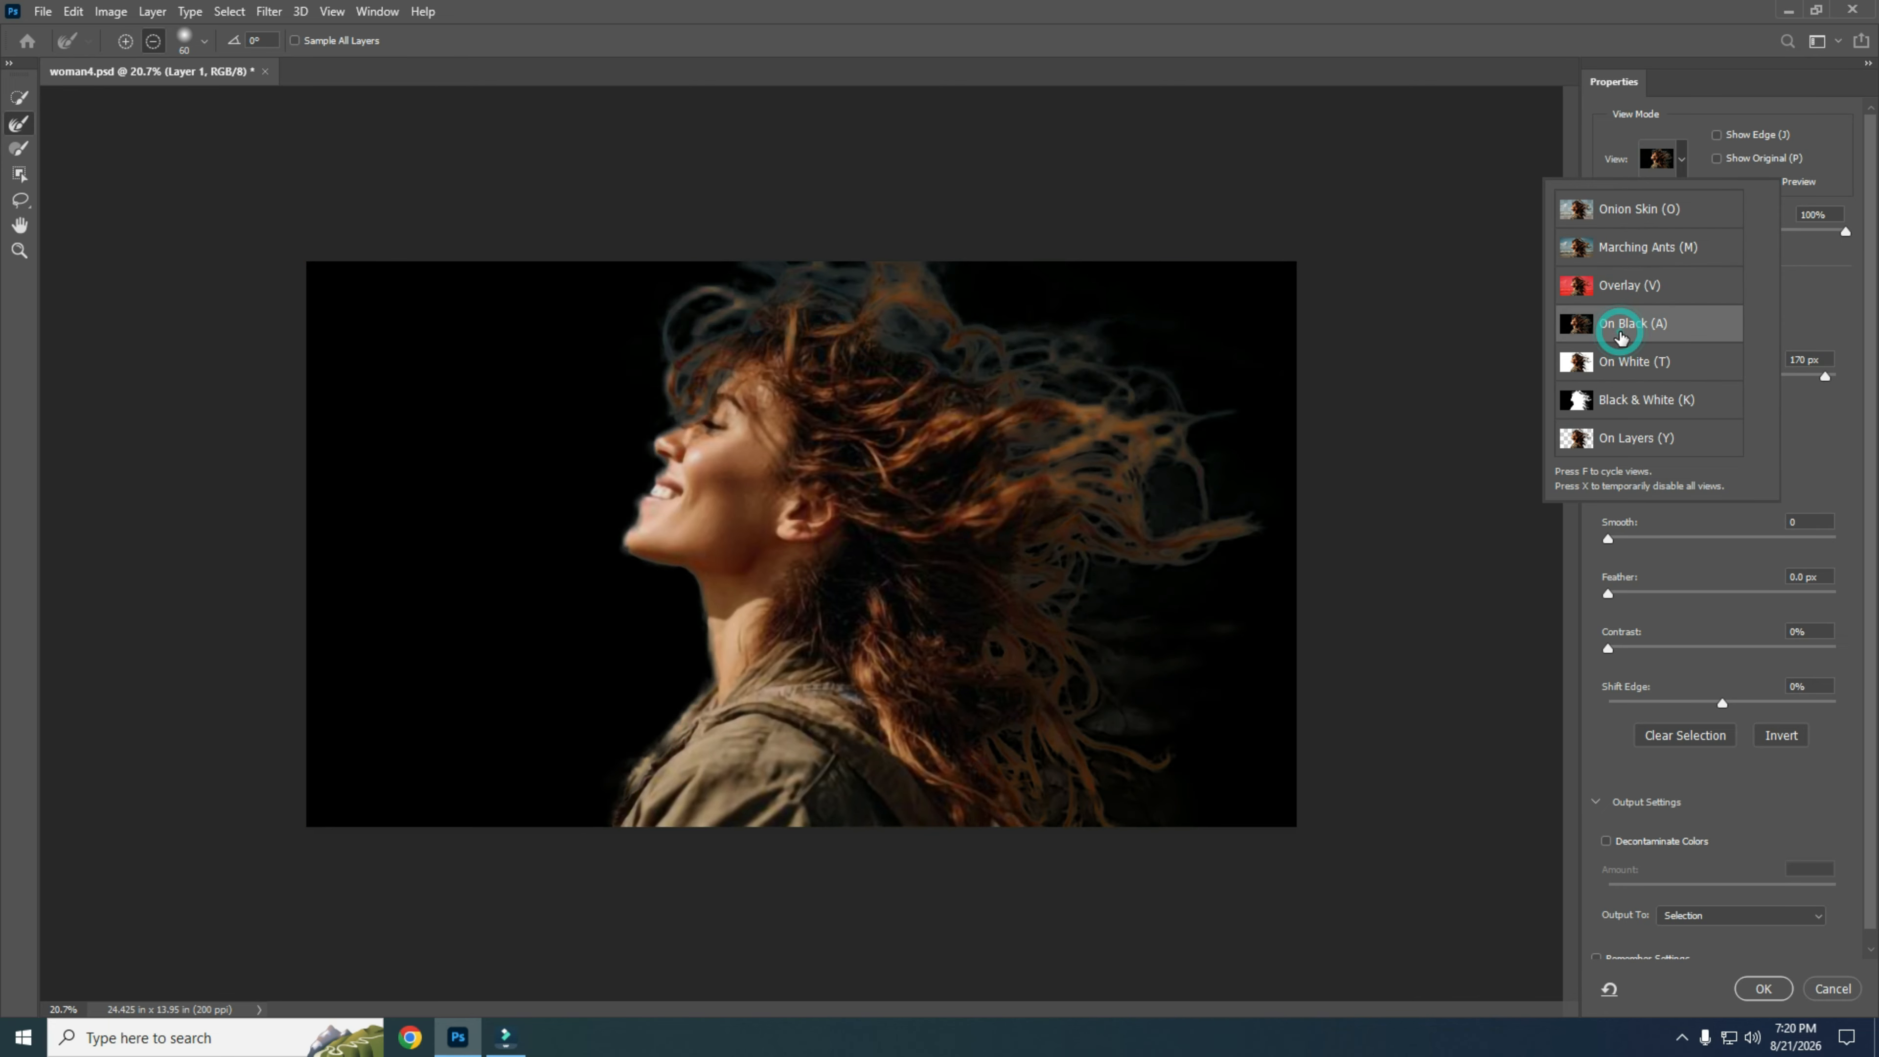
- Preview the cutout in the On White and Black & White view modes and try to clean the mask along the front shoulder edge
left_click(1626, 366)
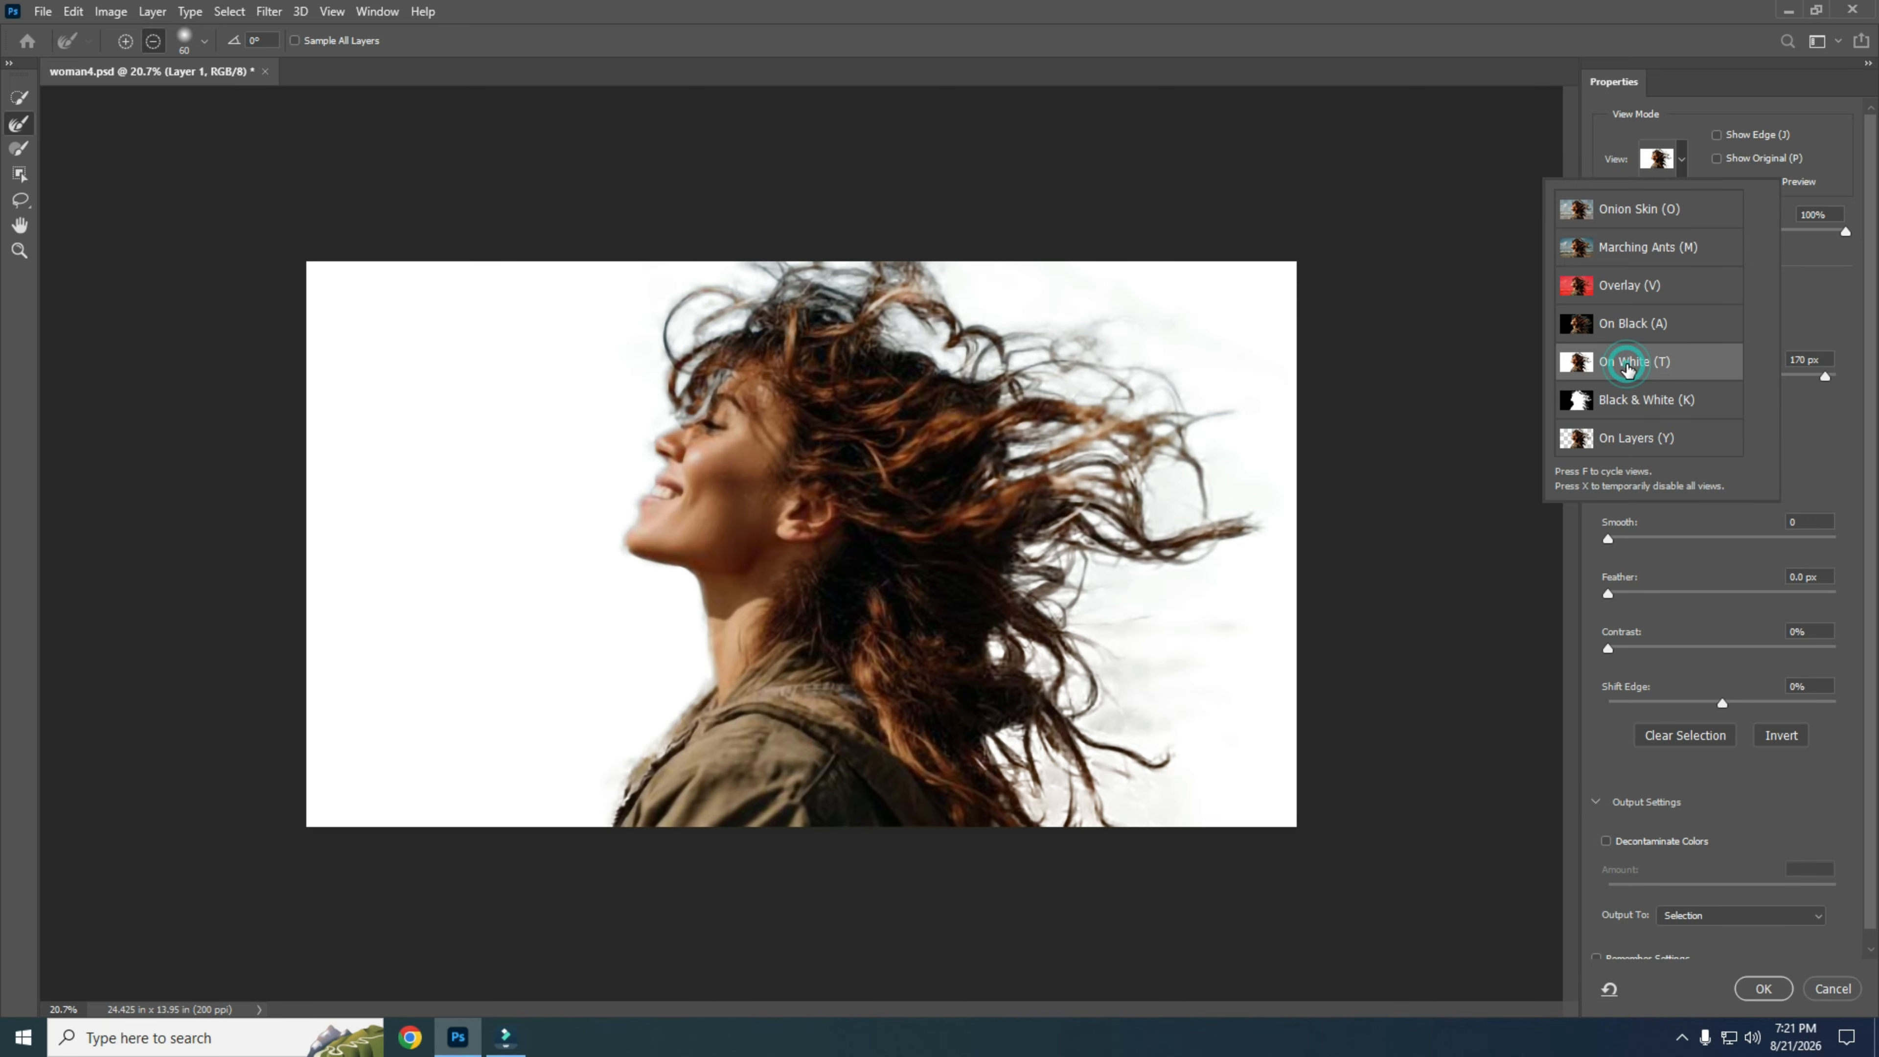
left_click(1638, 406)
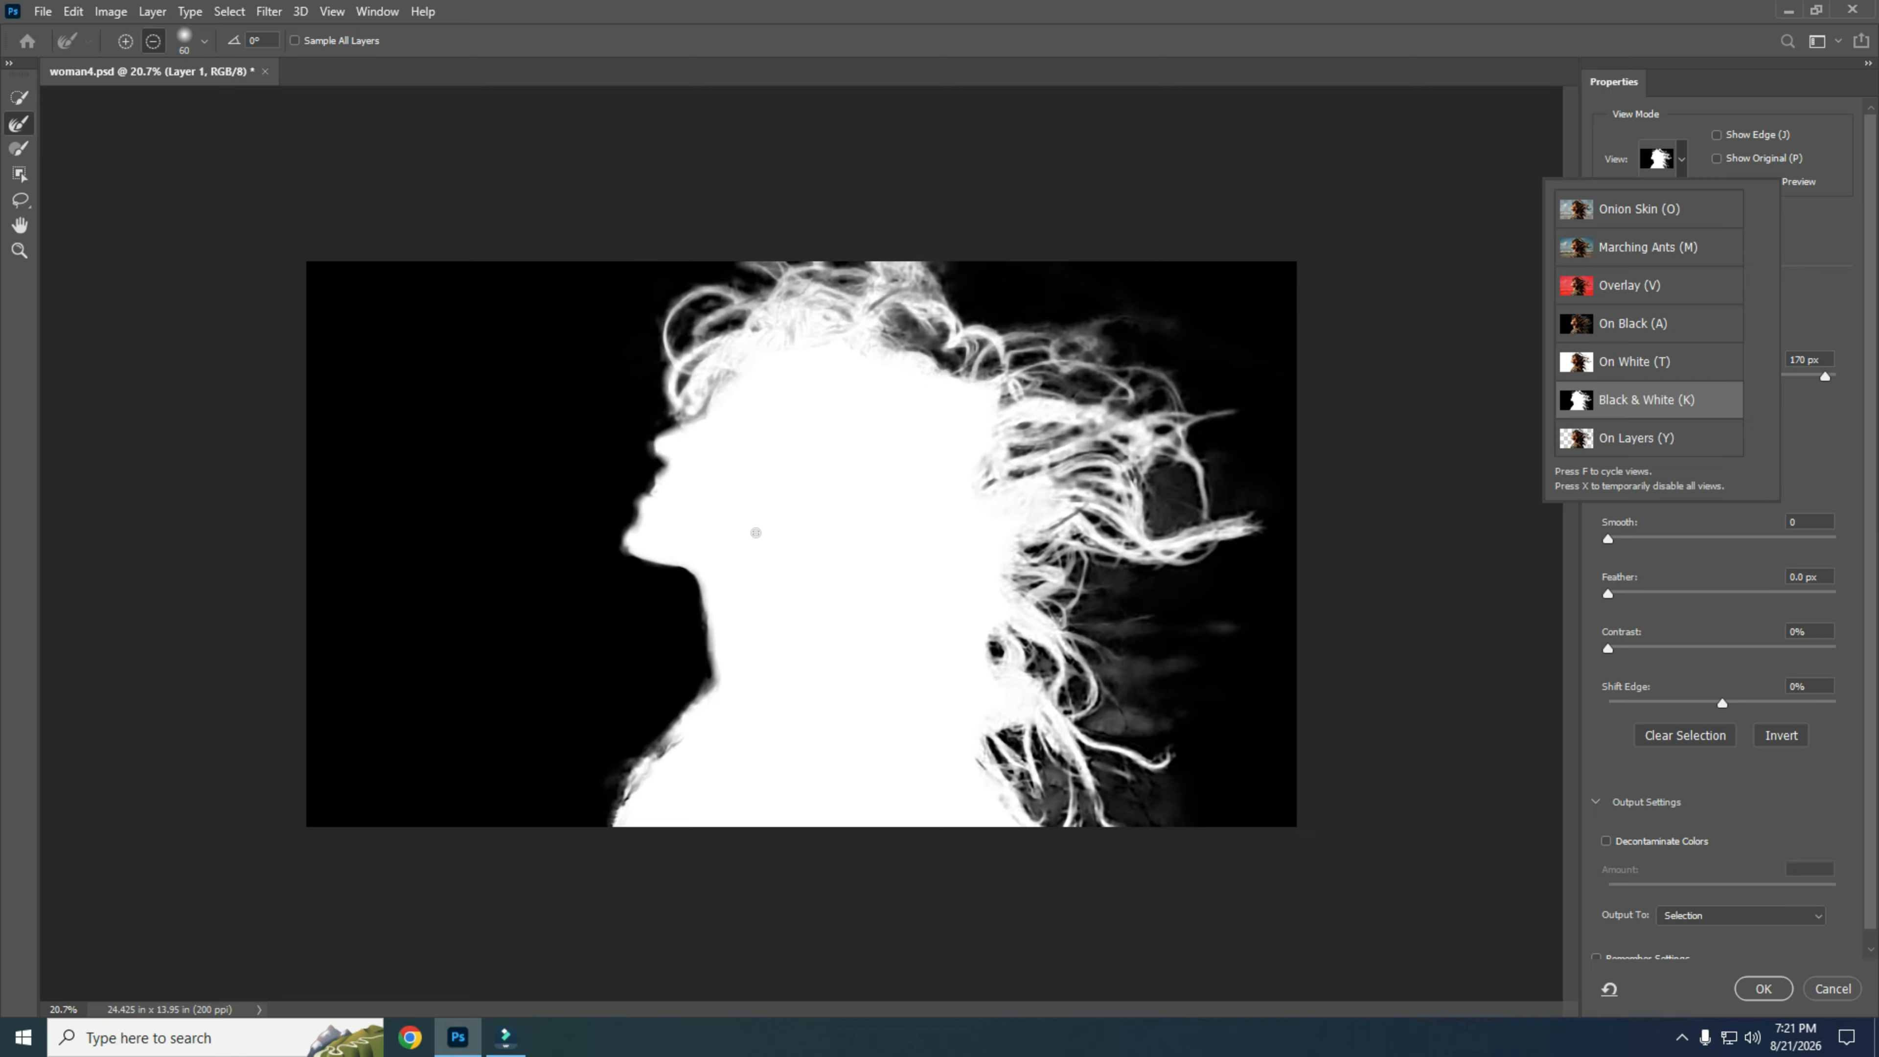
left_click(714, 684)
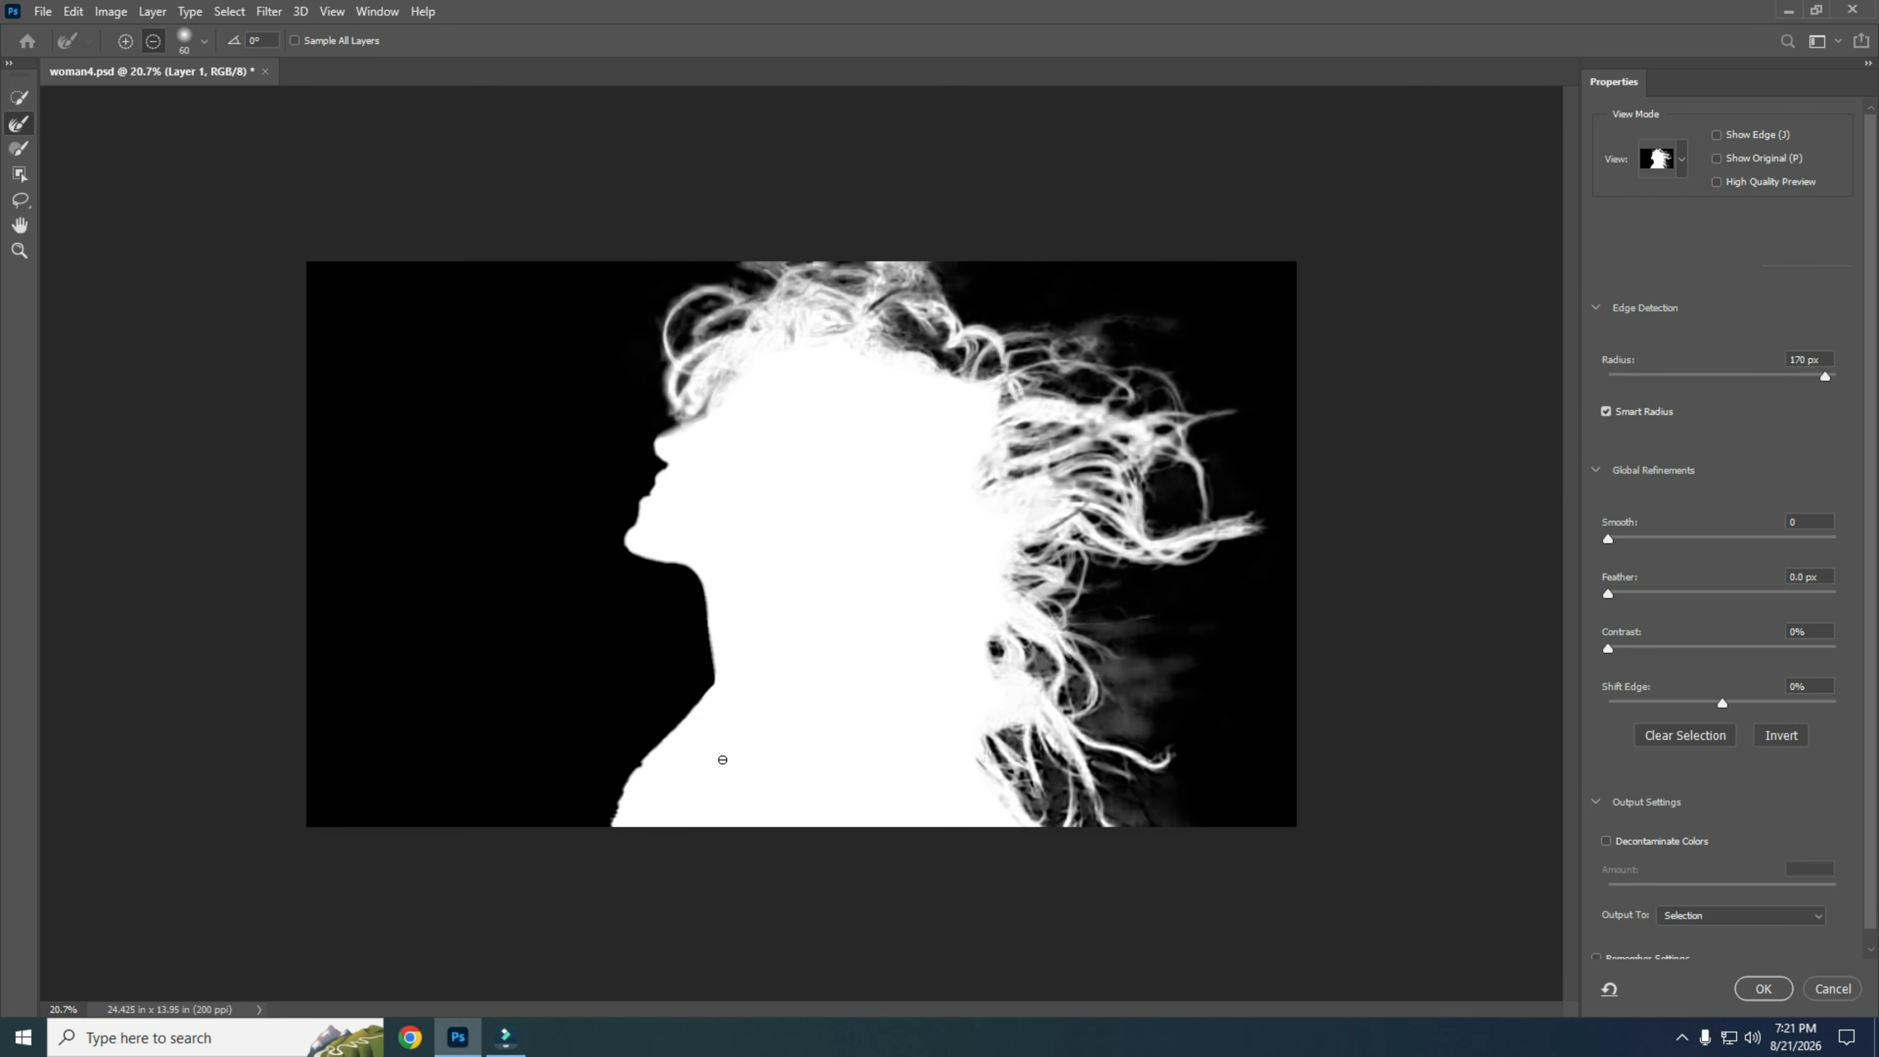
- Compare the cutout in the On Layers, Black & White and Overlay view modes
left_click(1656, 159)
left_click(1644, 437)
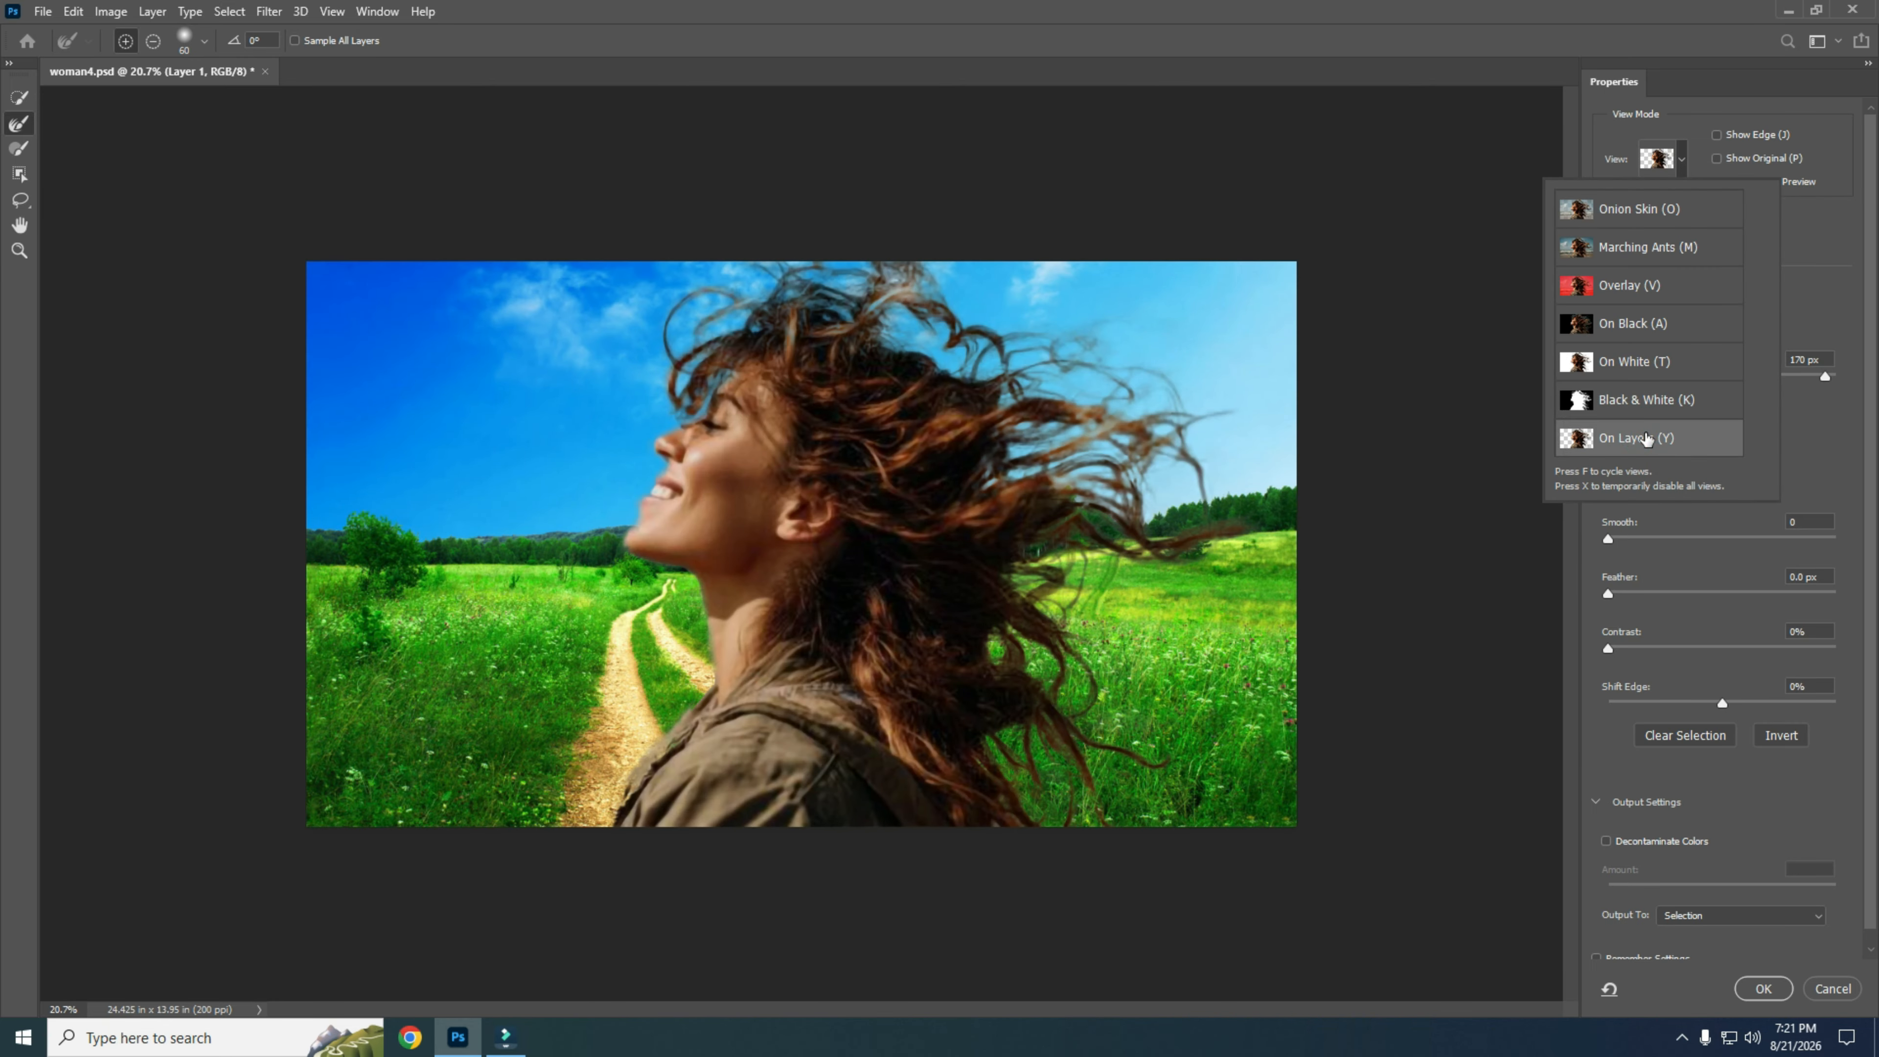
left_click(1644, 400)
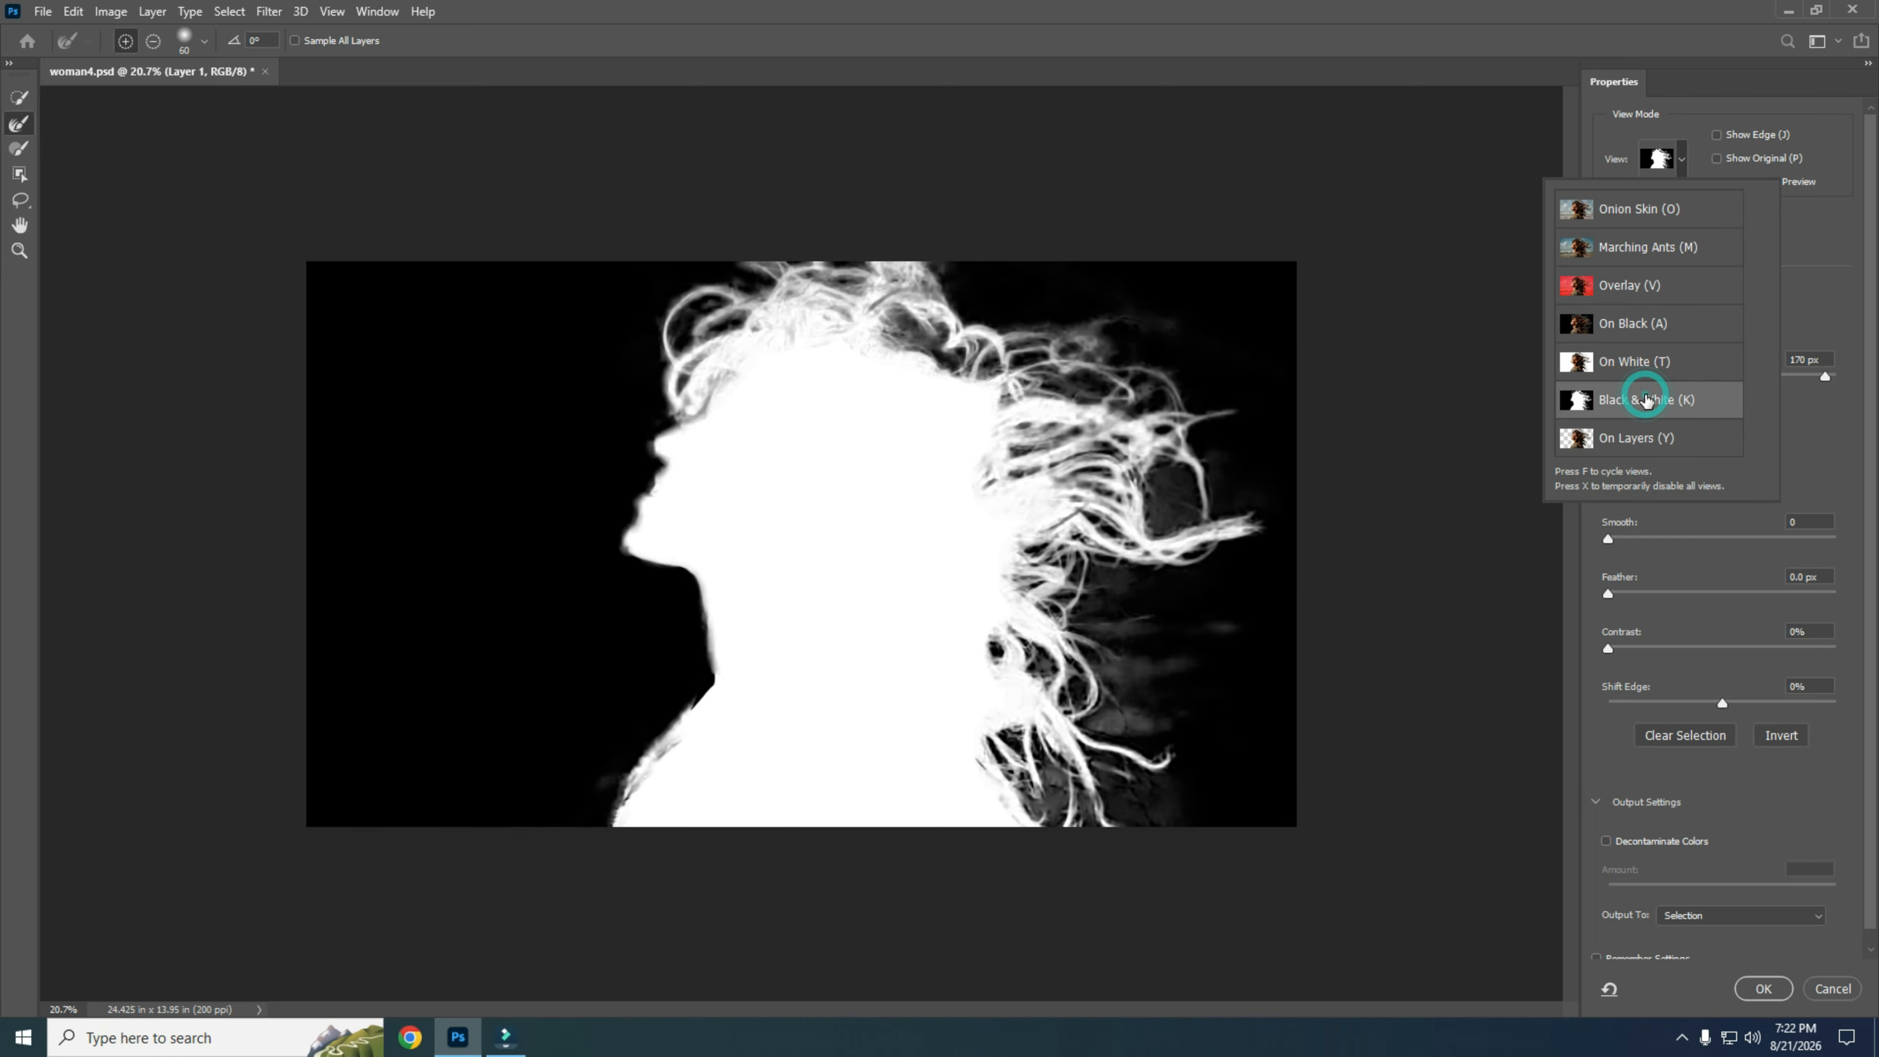
left_click(1621, 287)
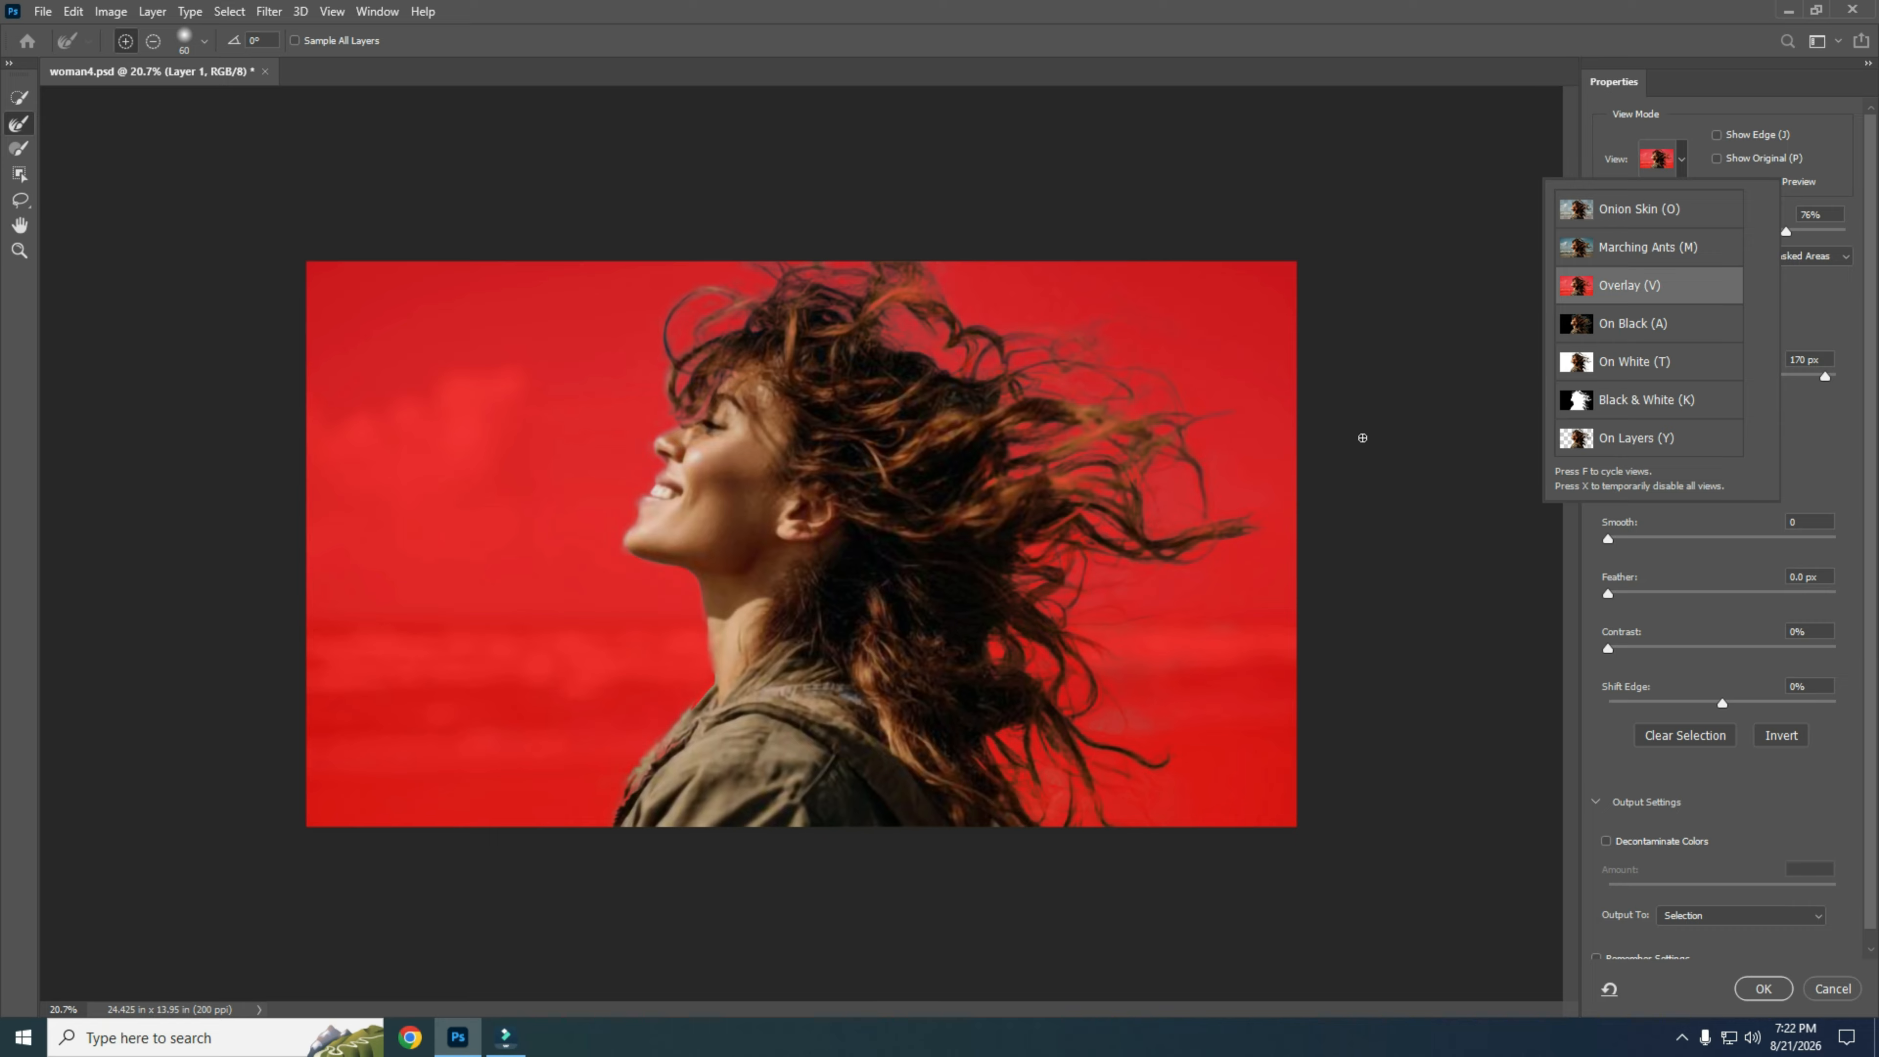
- Try blue and pale pink as the overlay color and return it to red ff0404
left_click(1786, 330)
left_click(1637, 256)
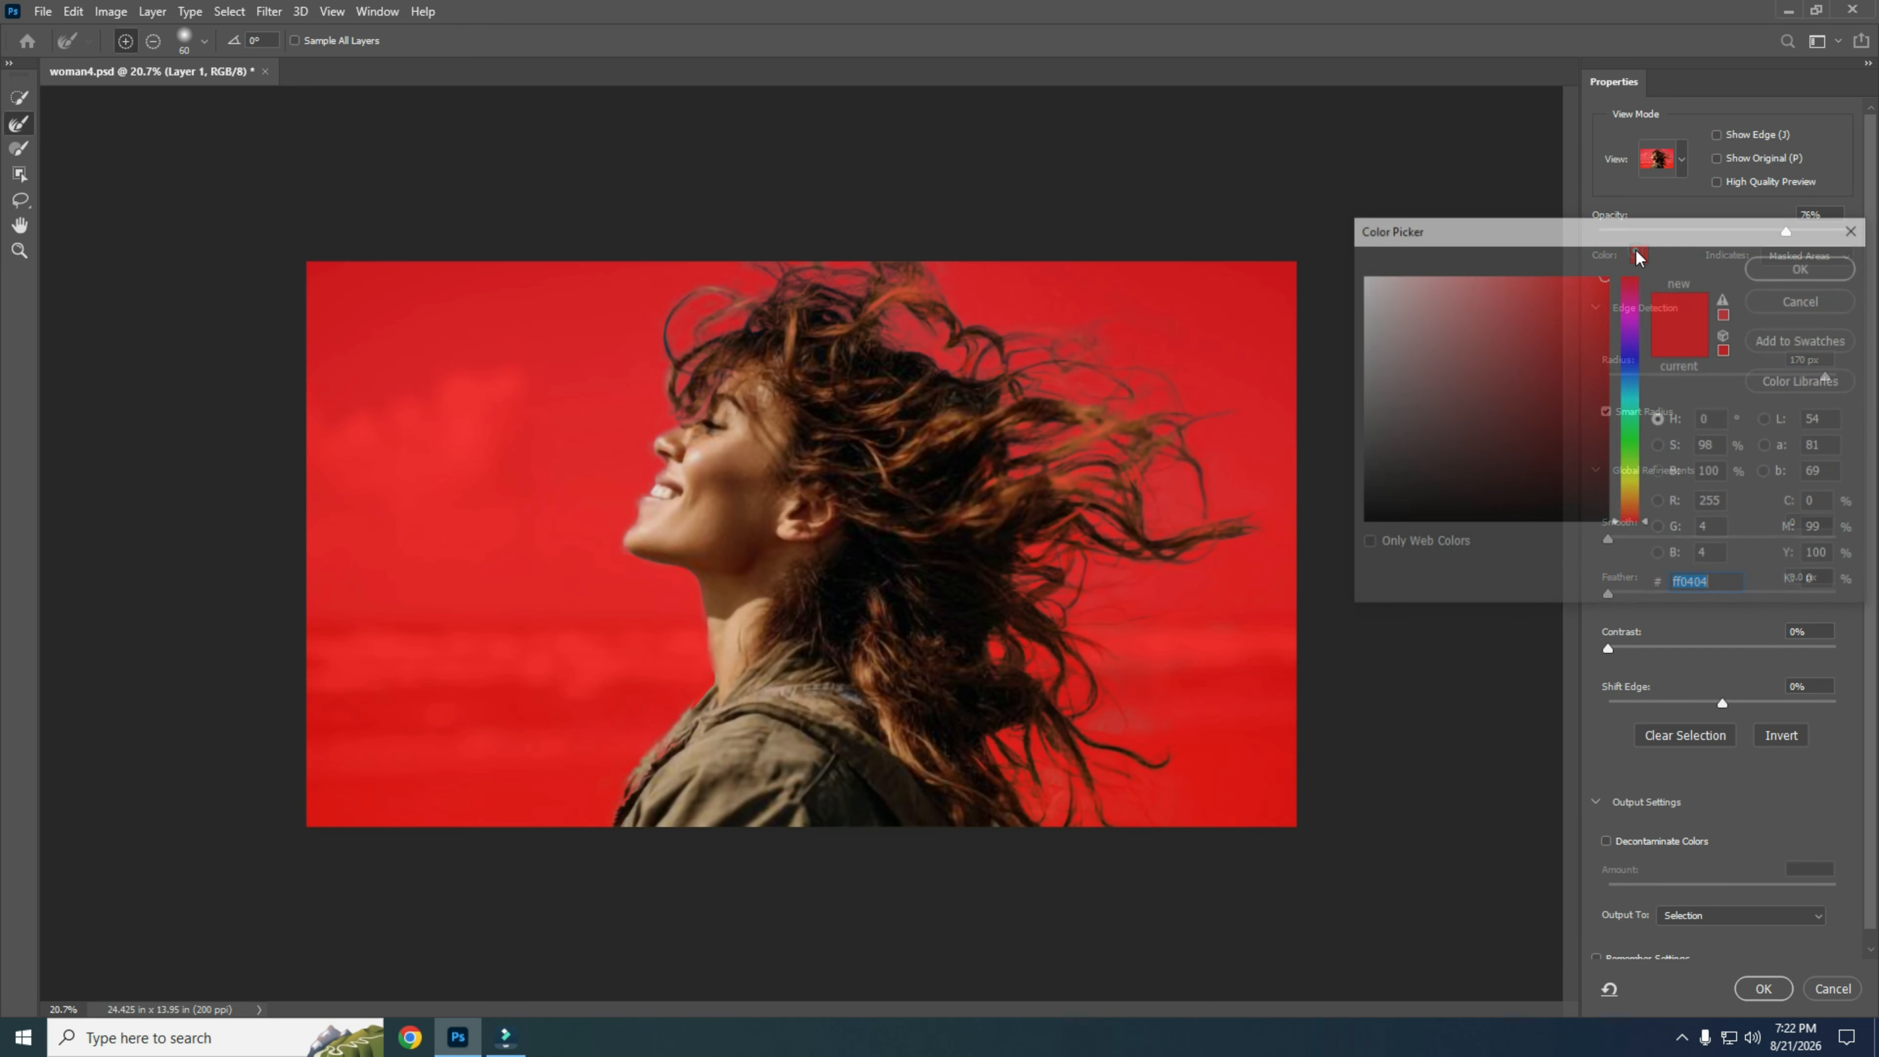
left_click(1628, 356)
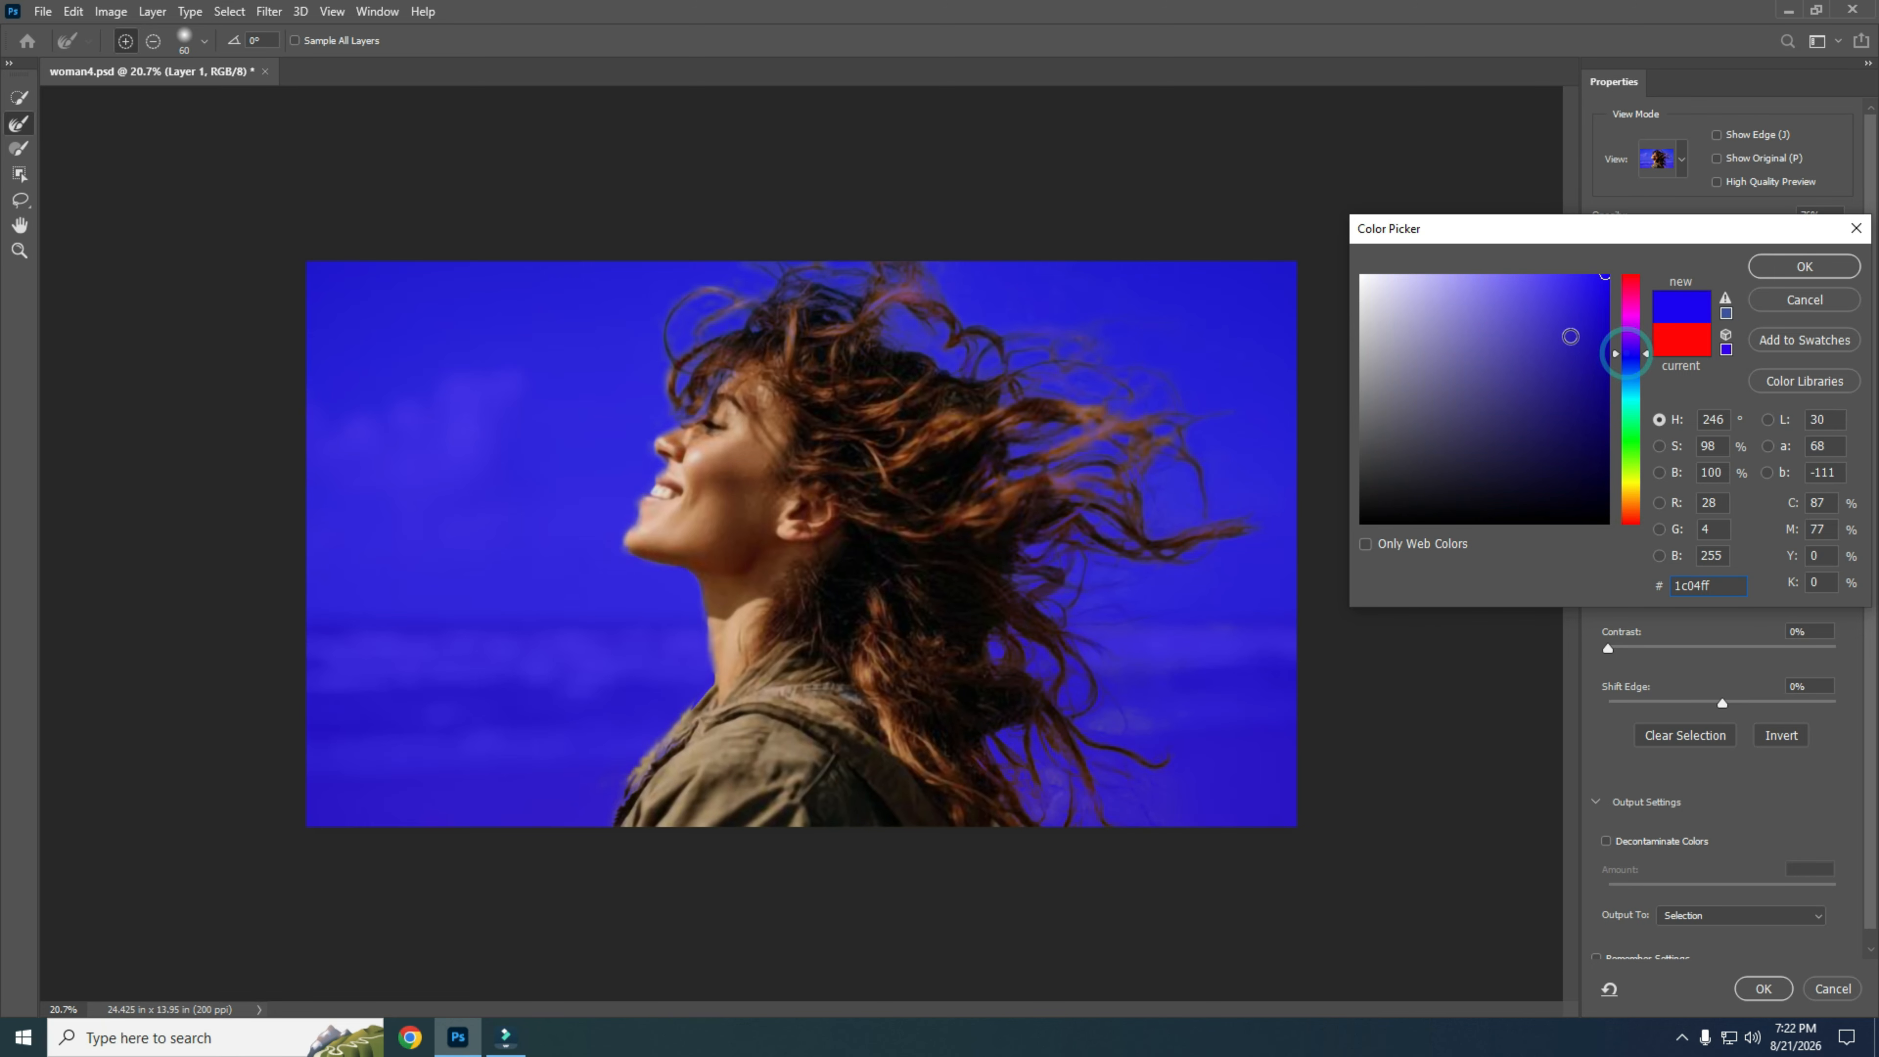
left_click(1515, 312)
left_click(1396, 313)
left_click(1628, 287)
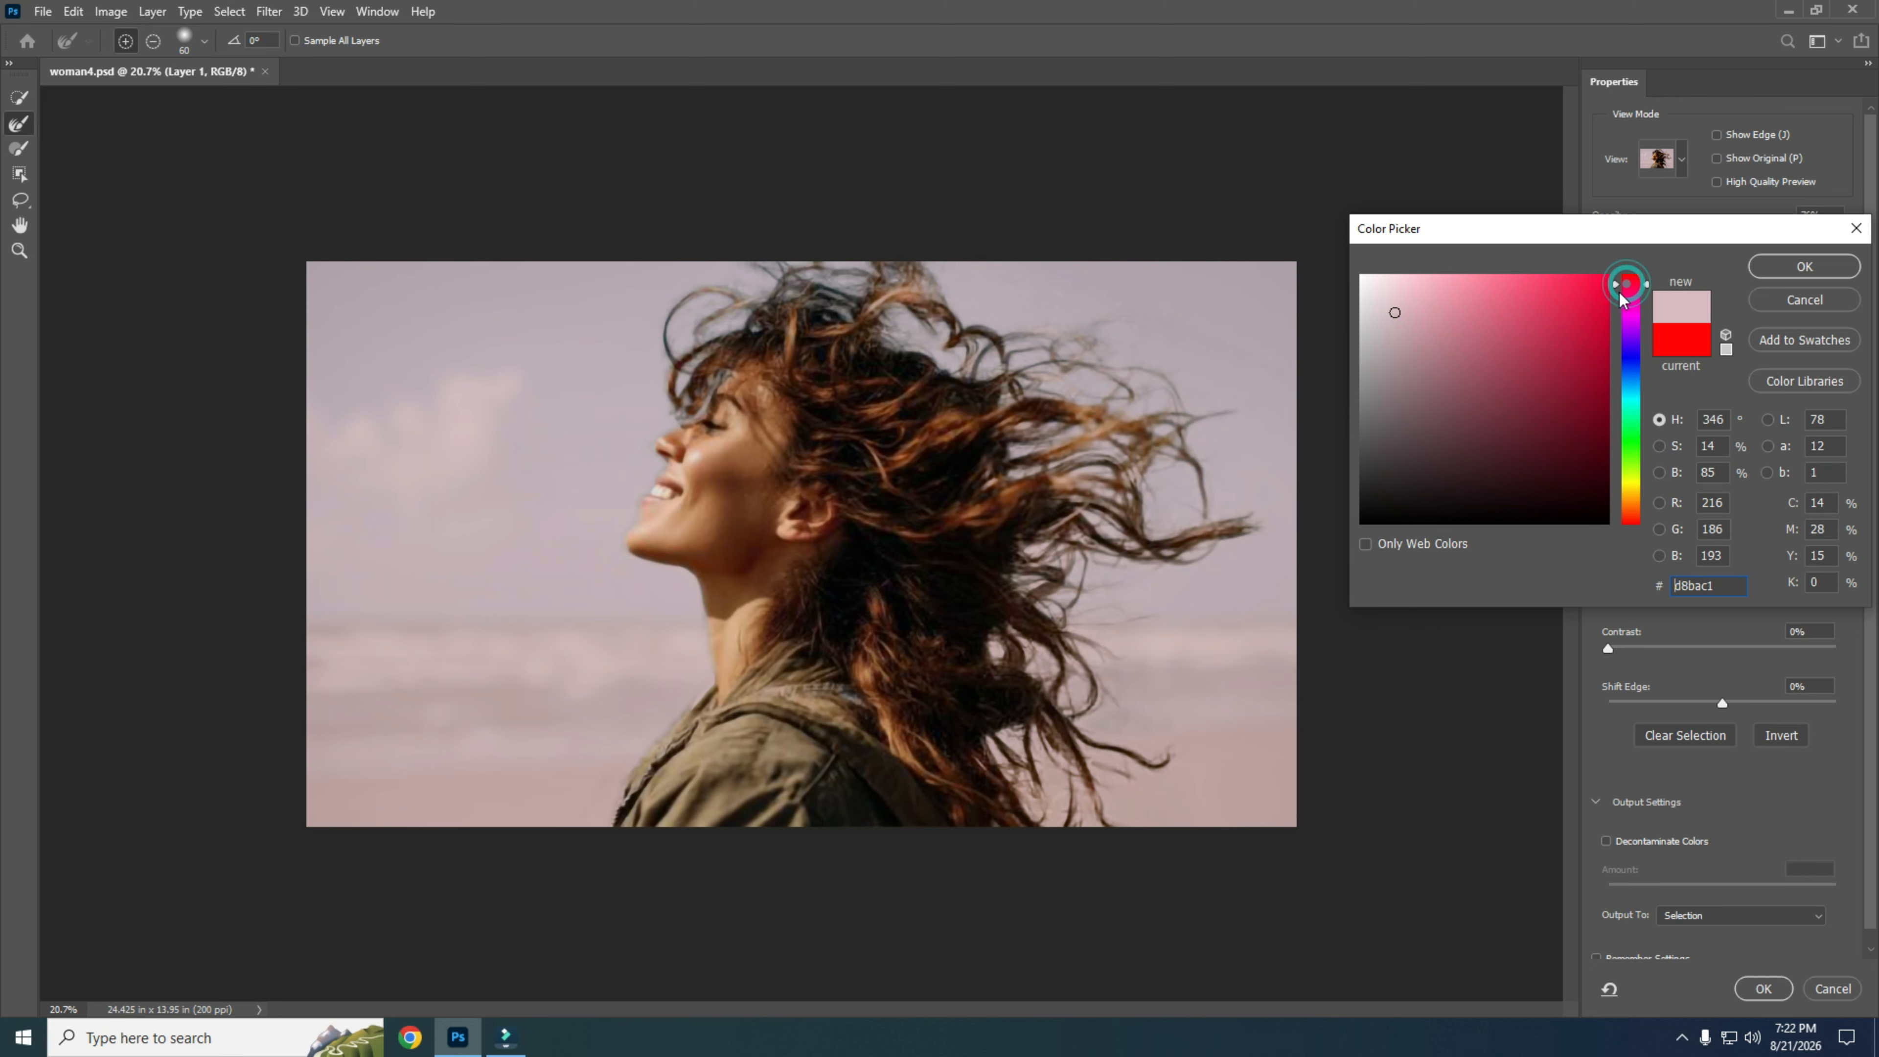
left_click(1660, 341)
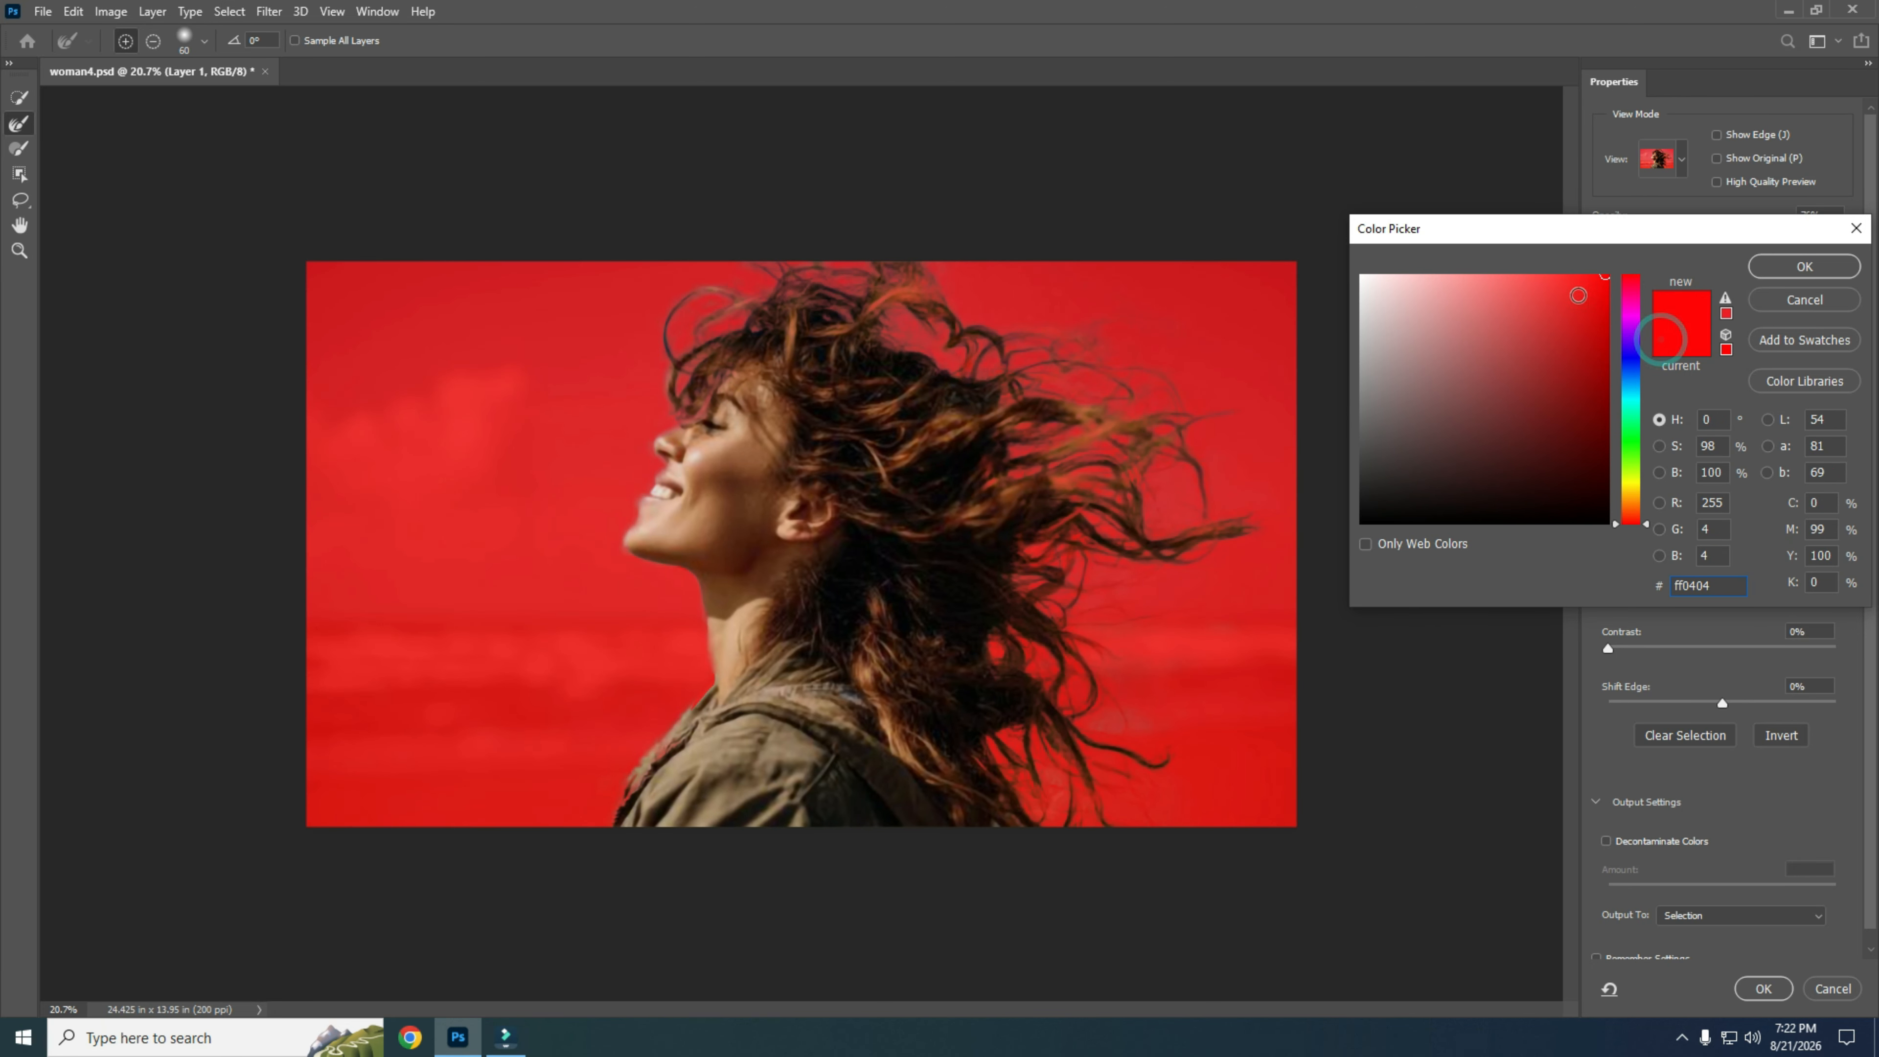
left_click(1776, 266)
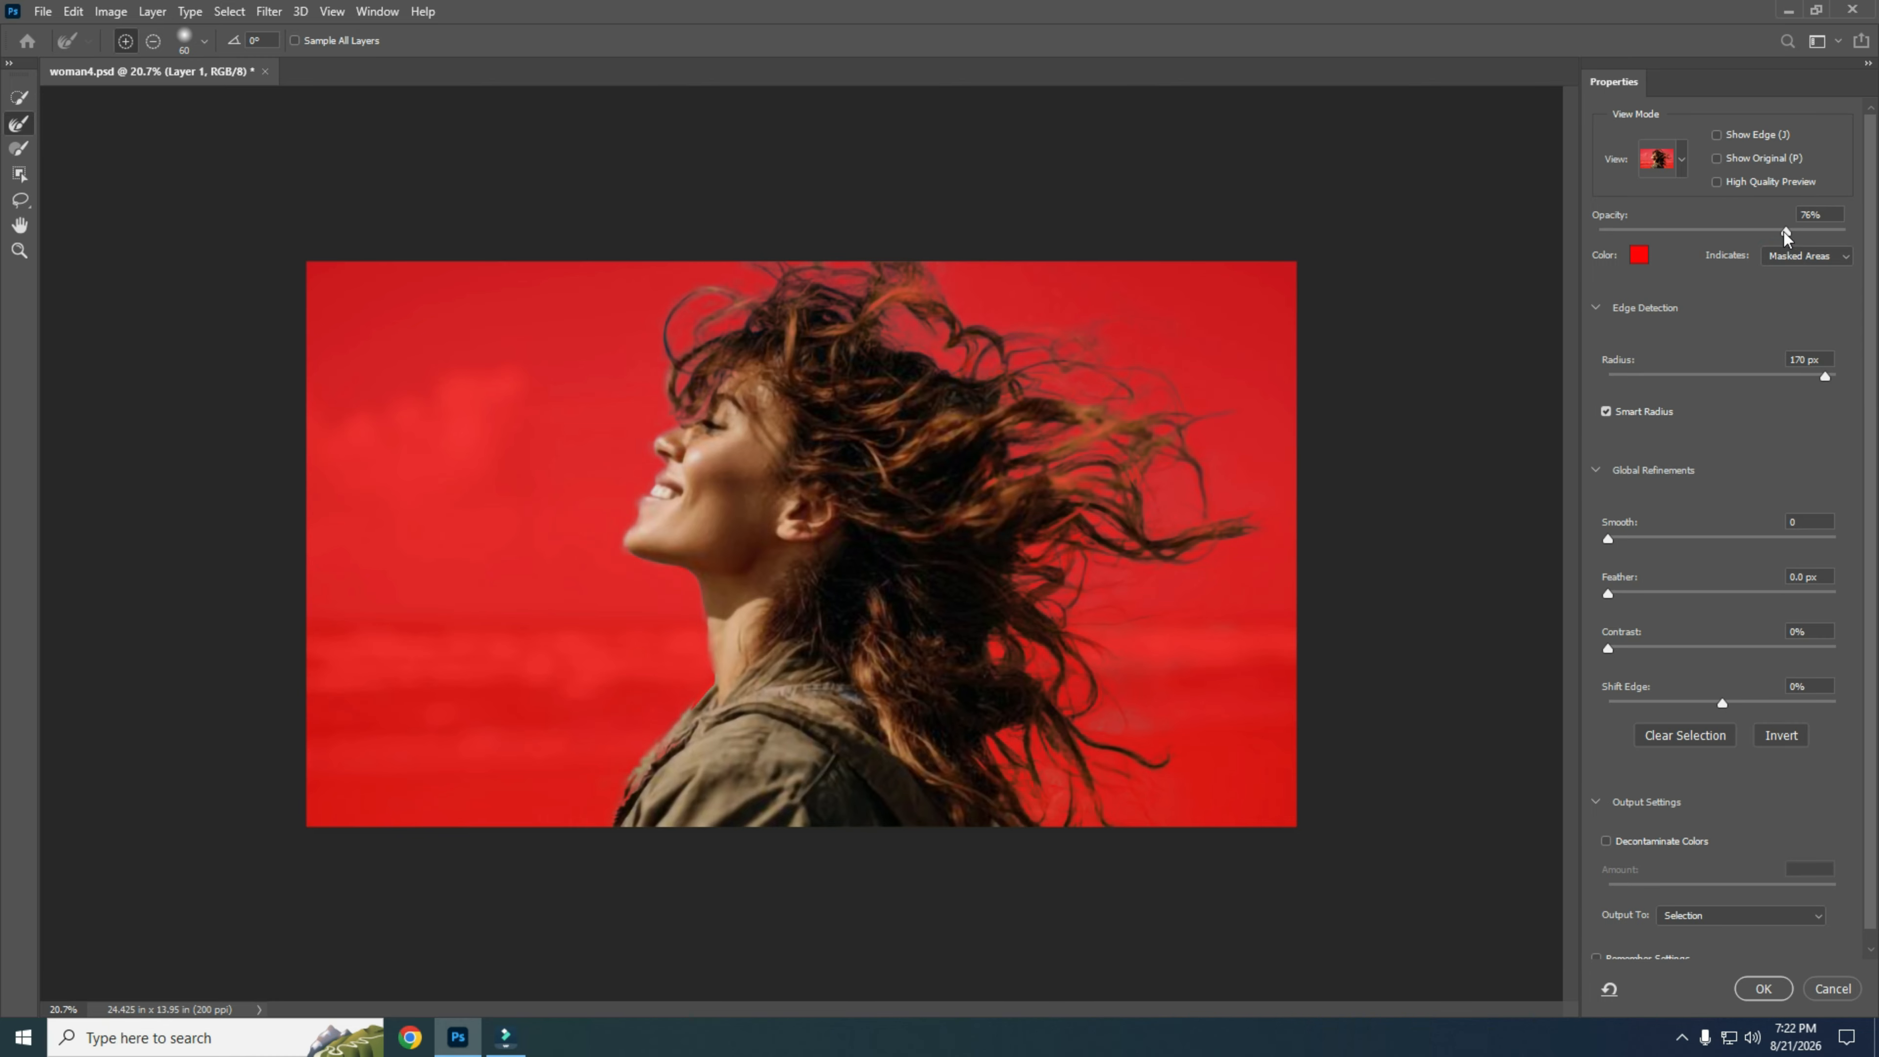
- Set the overlay preview's opacity to 77%
mouse_move(1780, 229)
left_mouse_down()
mouse_move(1660, 229)
mouse_move(1823, 233)
mouse_move(1708, 230)
mouse_move(1789, 231)
left_mouse_up()
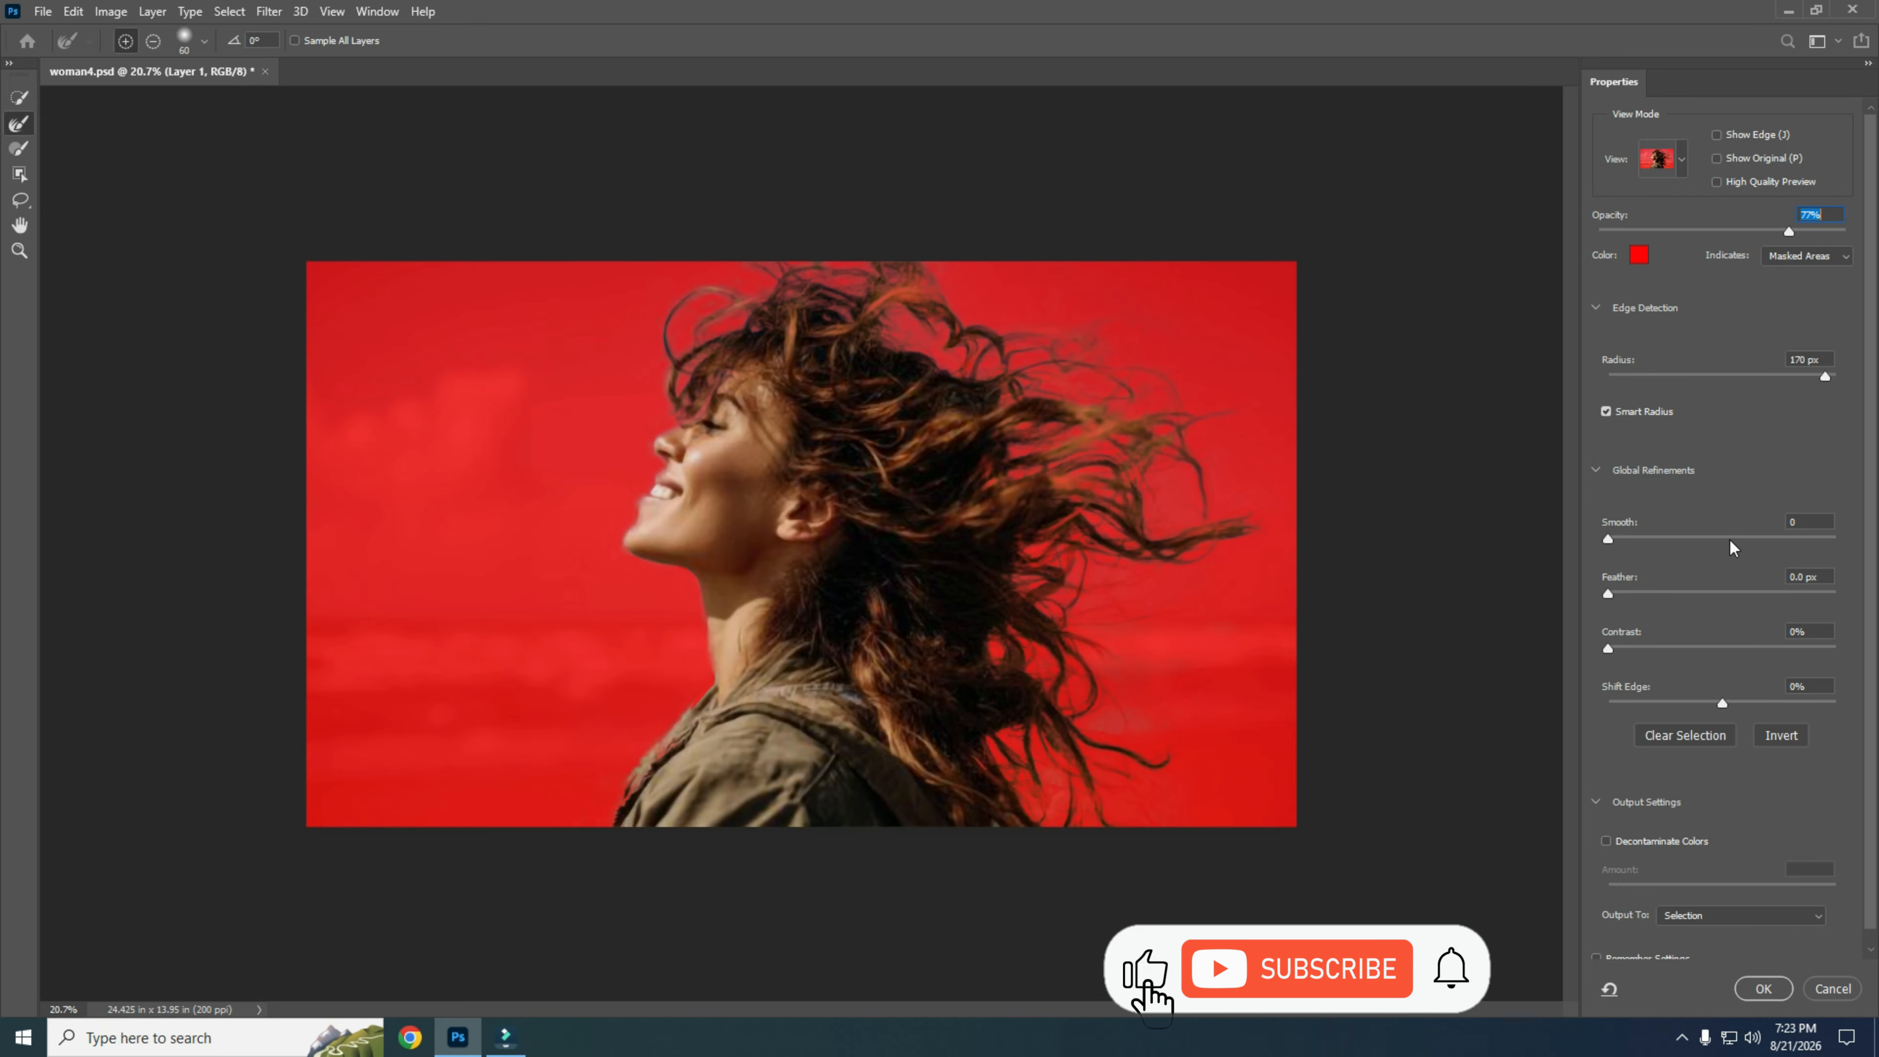
left_click(1591, 466)
left_click(1592, 467)
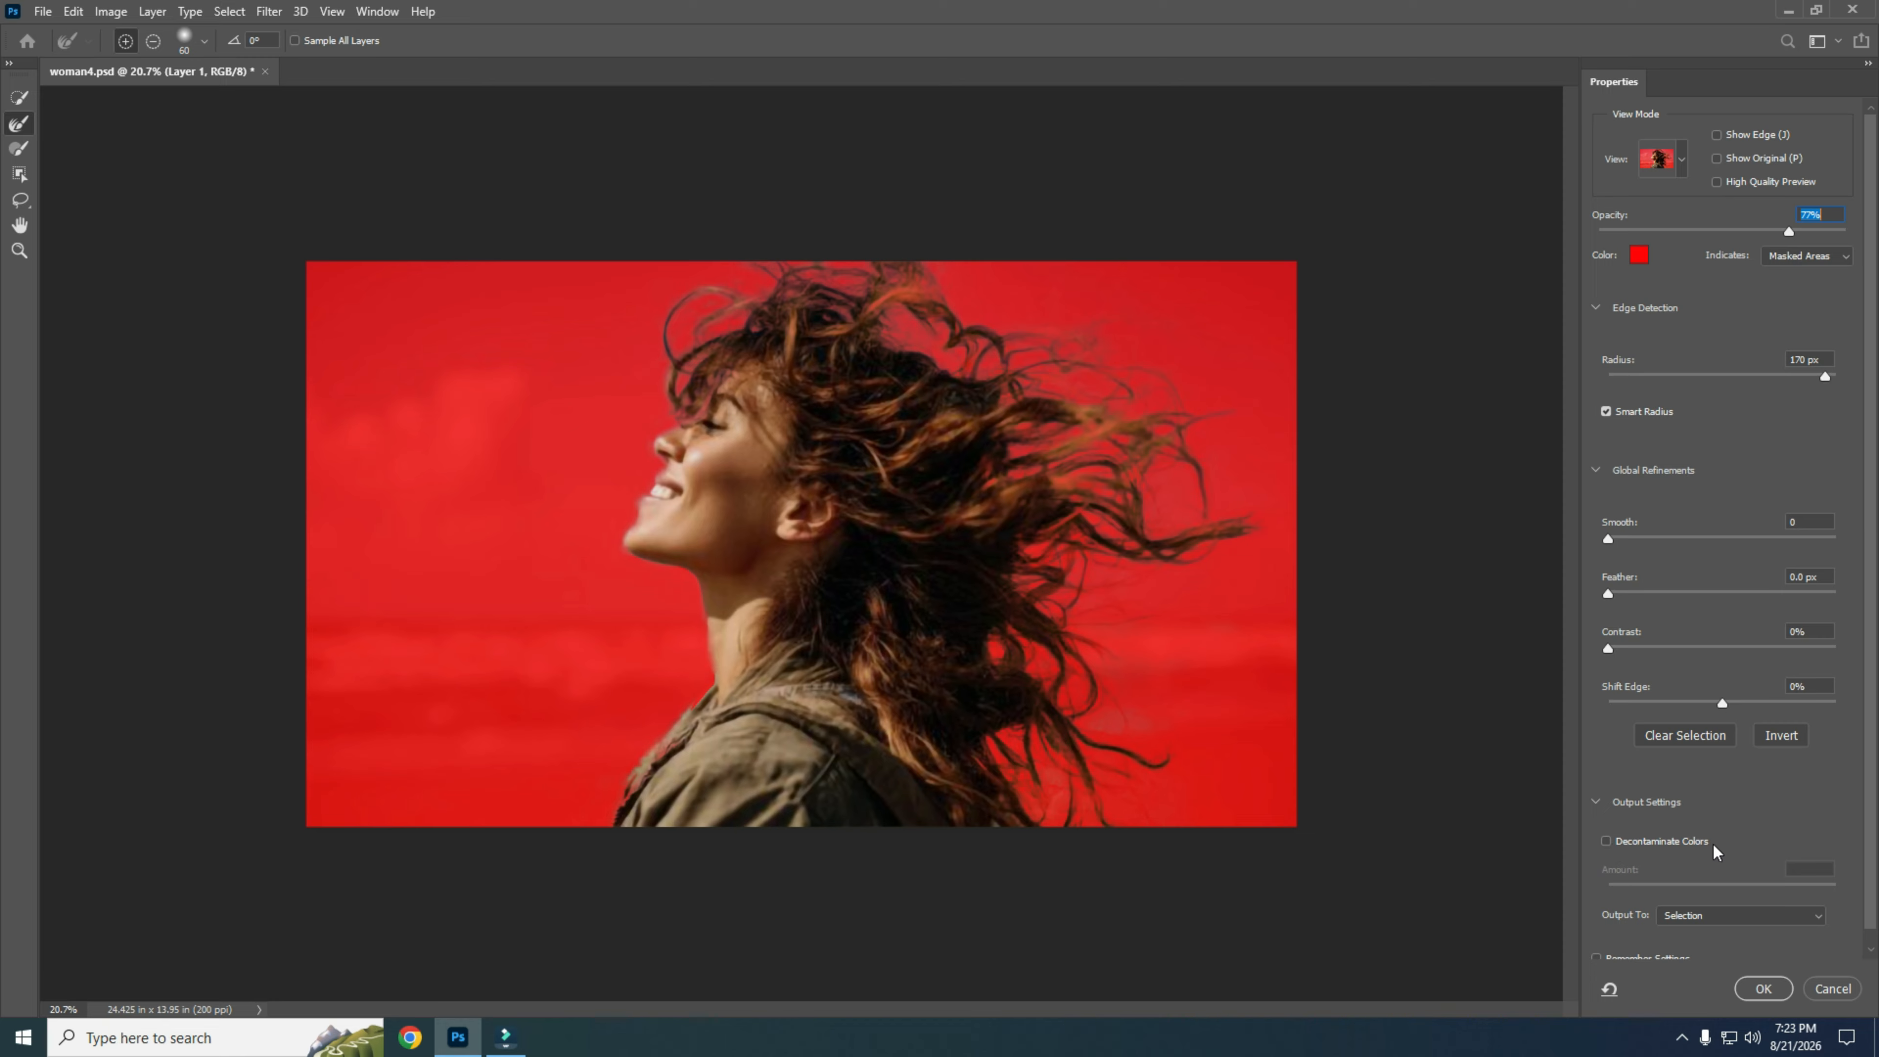
- Output the refined selection to a New Layer with Layer Mask
left_click(1710, 918)
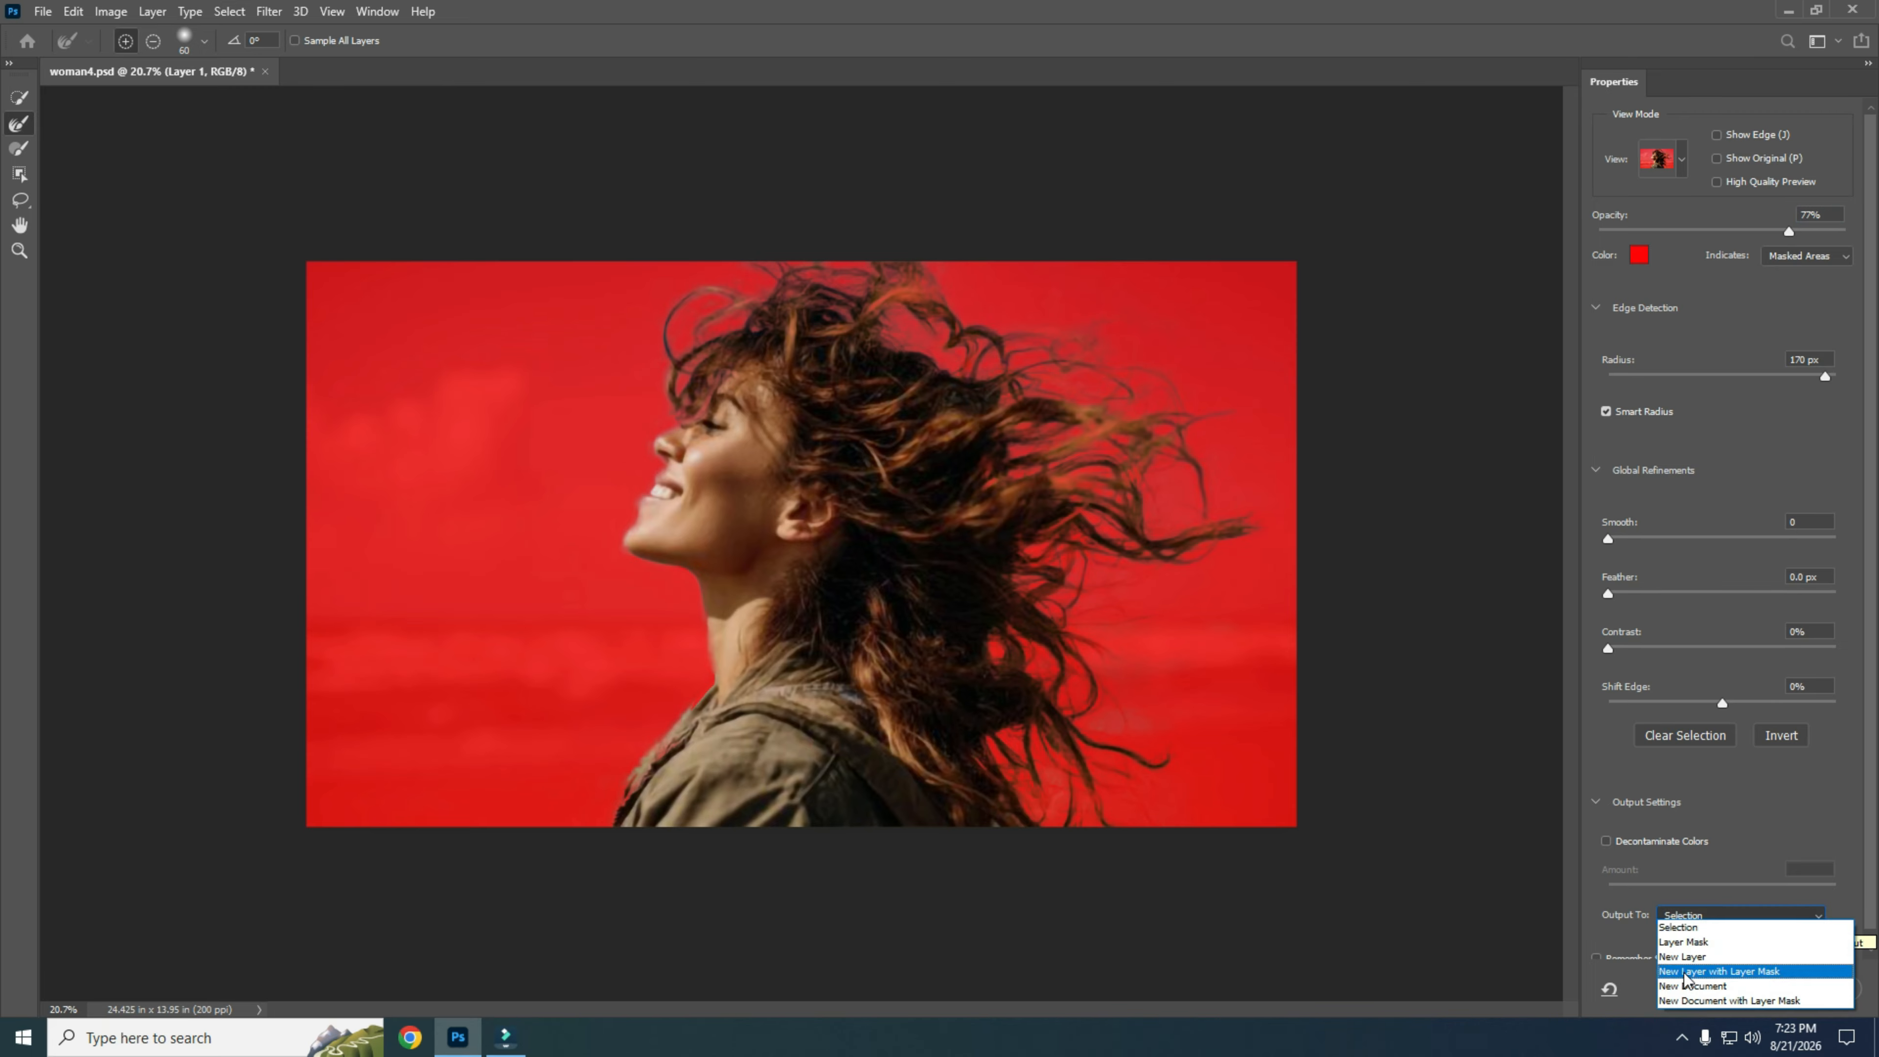
left_click(1743, 971)
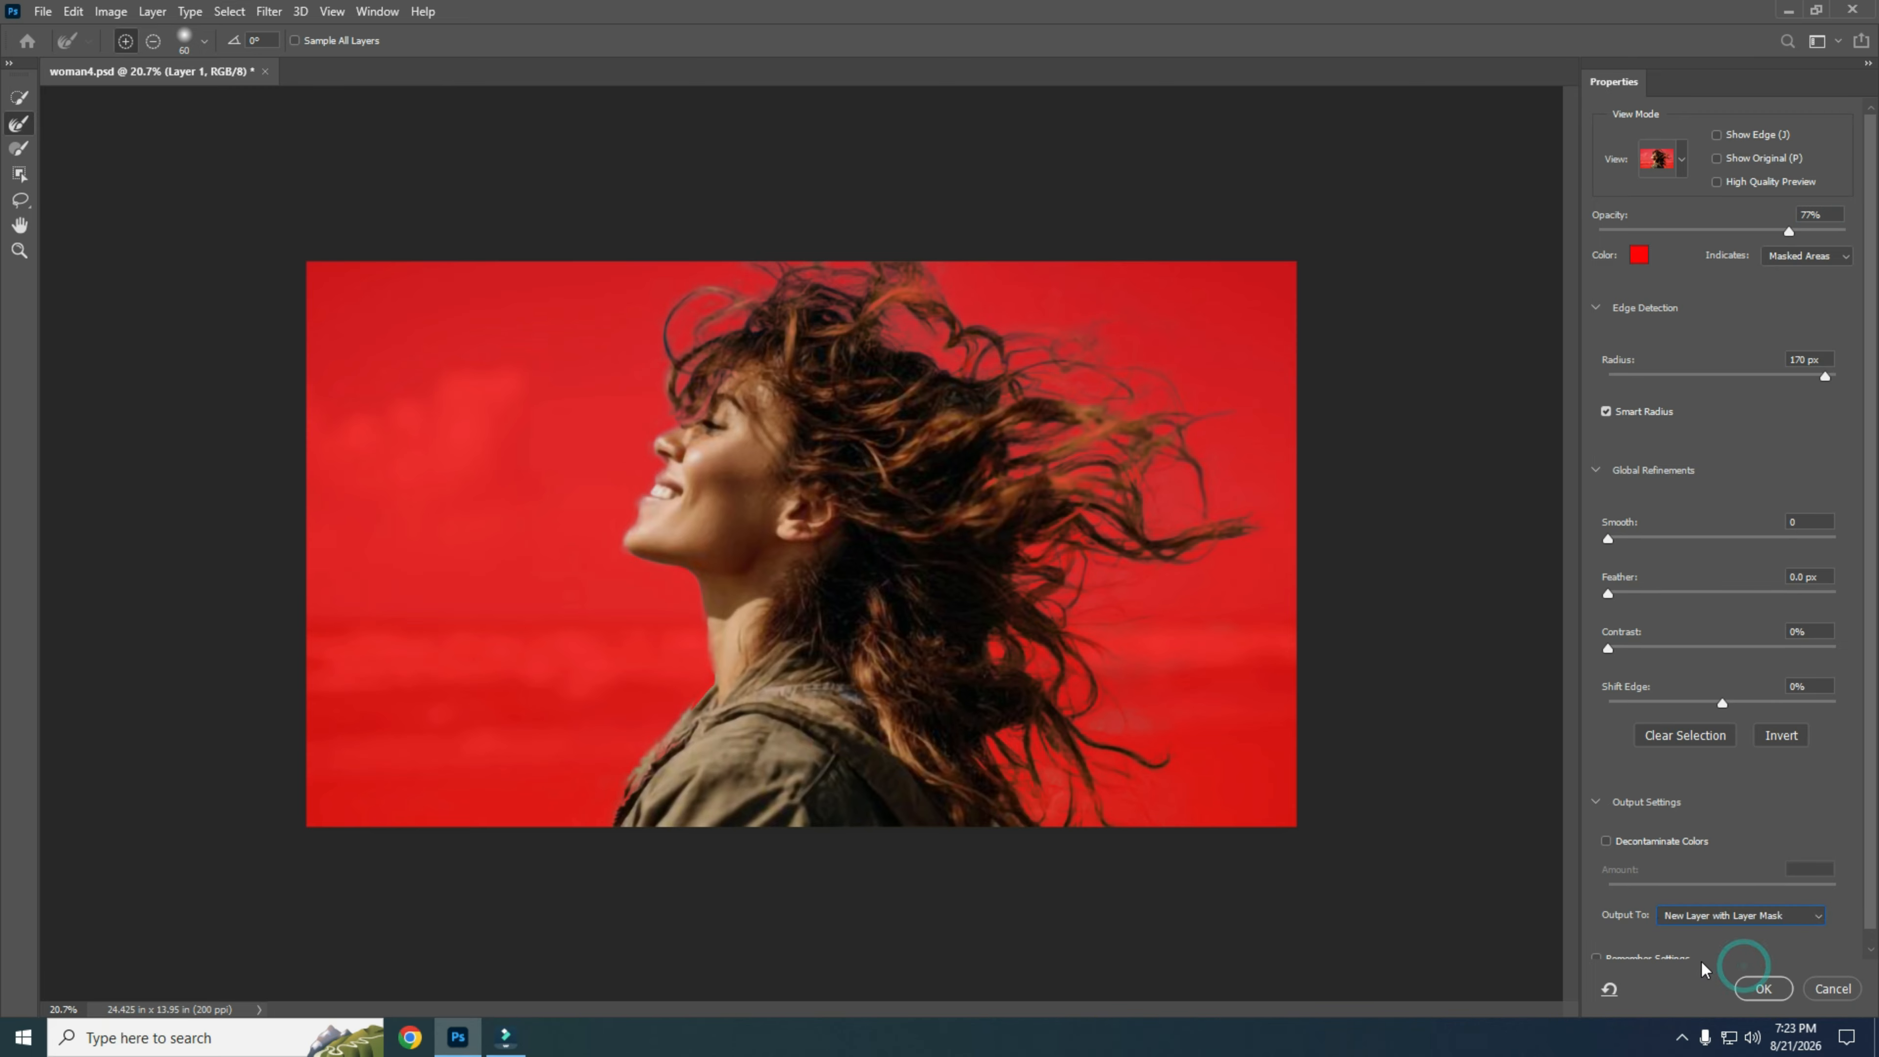
scroll(1675, 852, "down", 1)
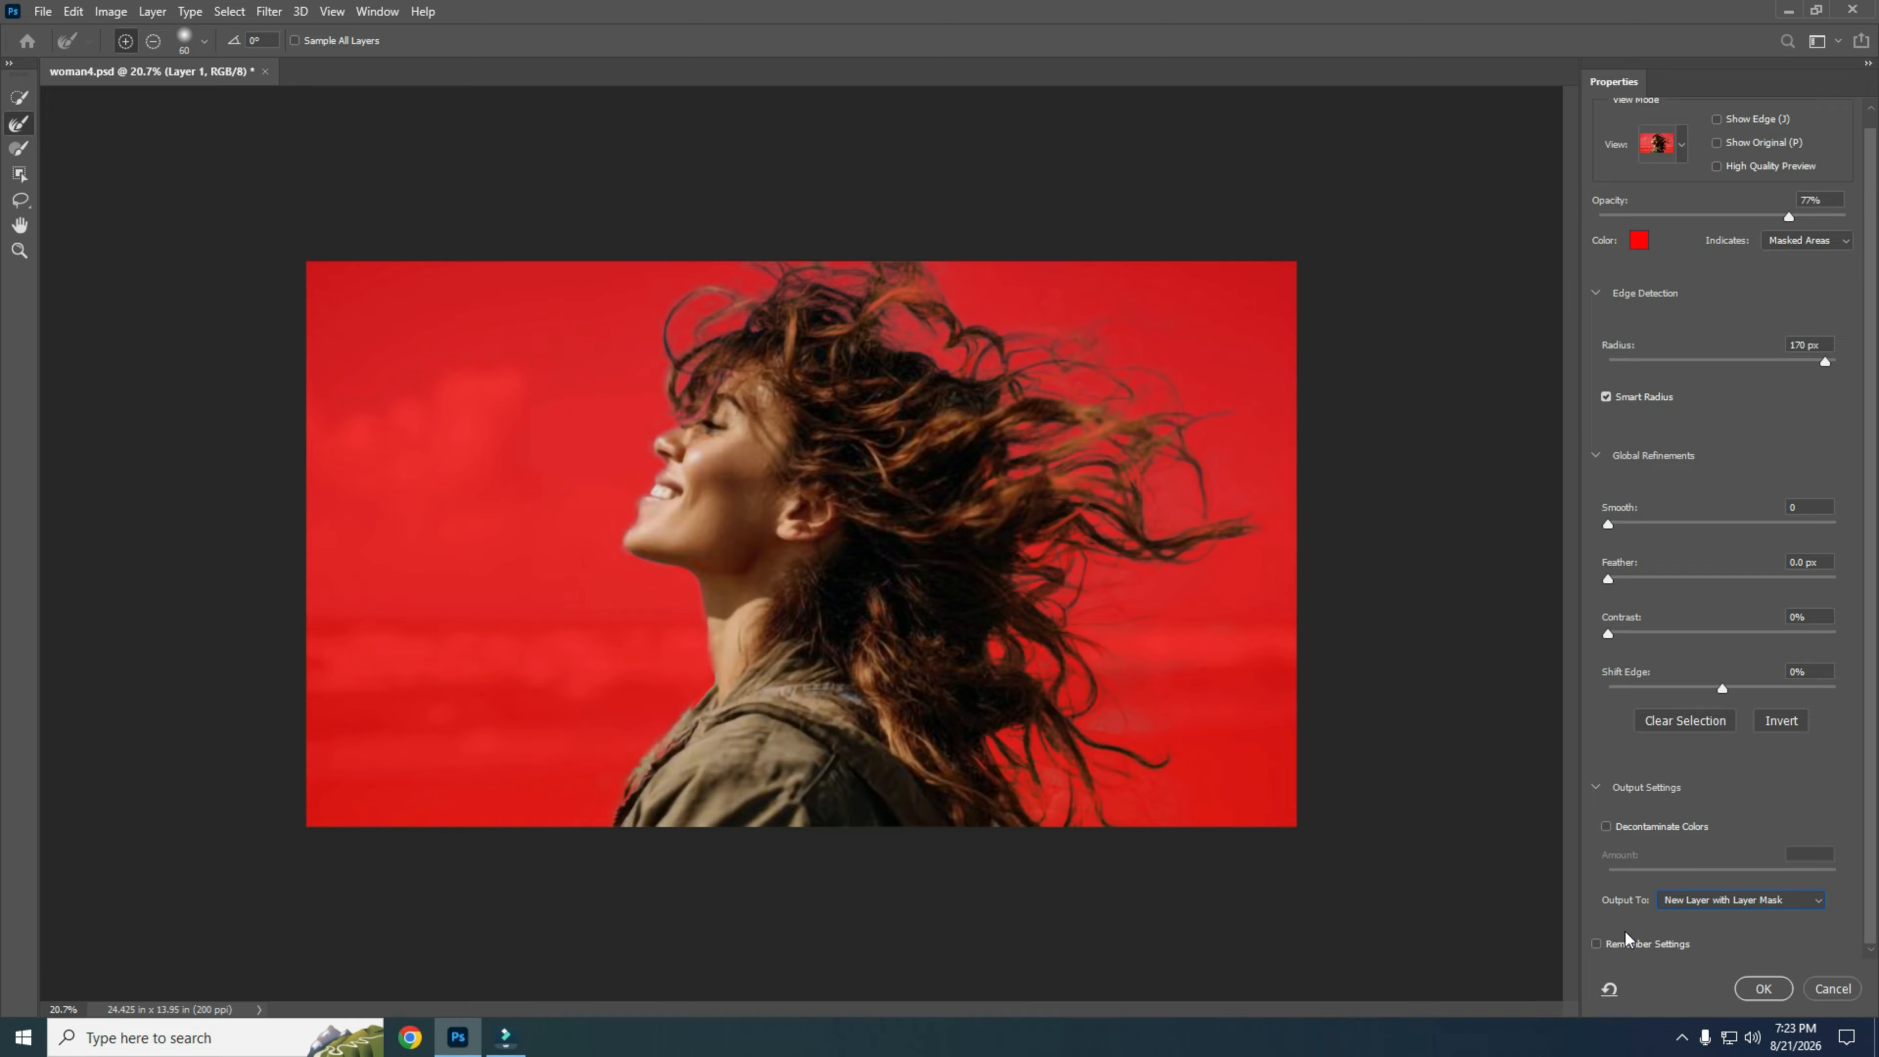
left_click(1763, 989)
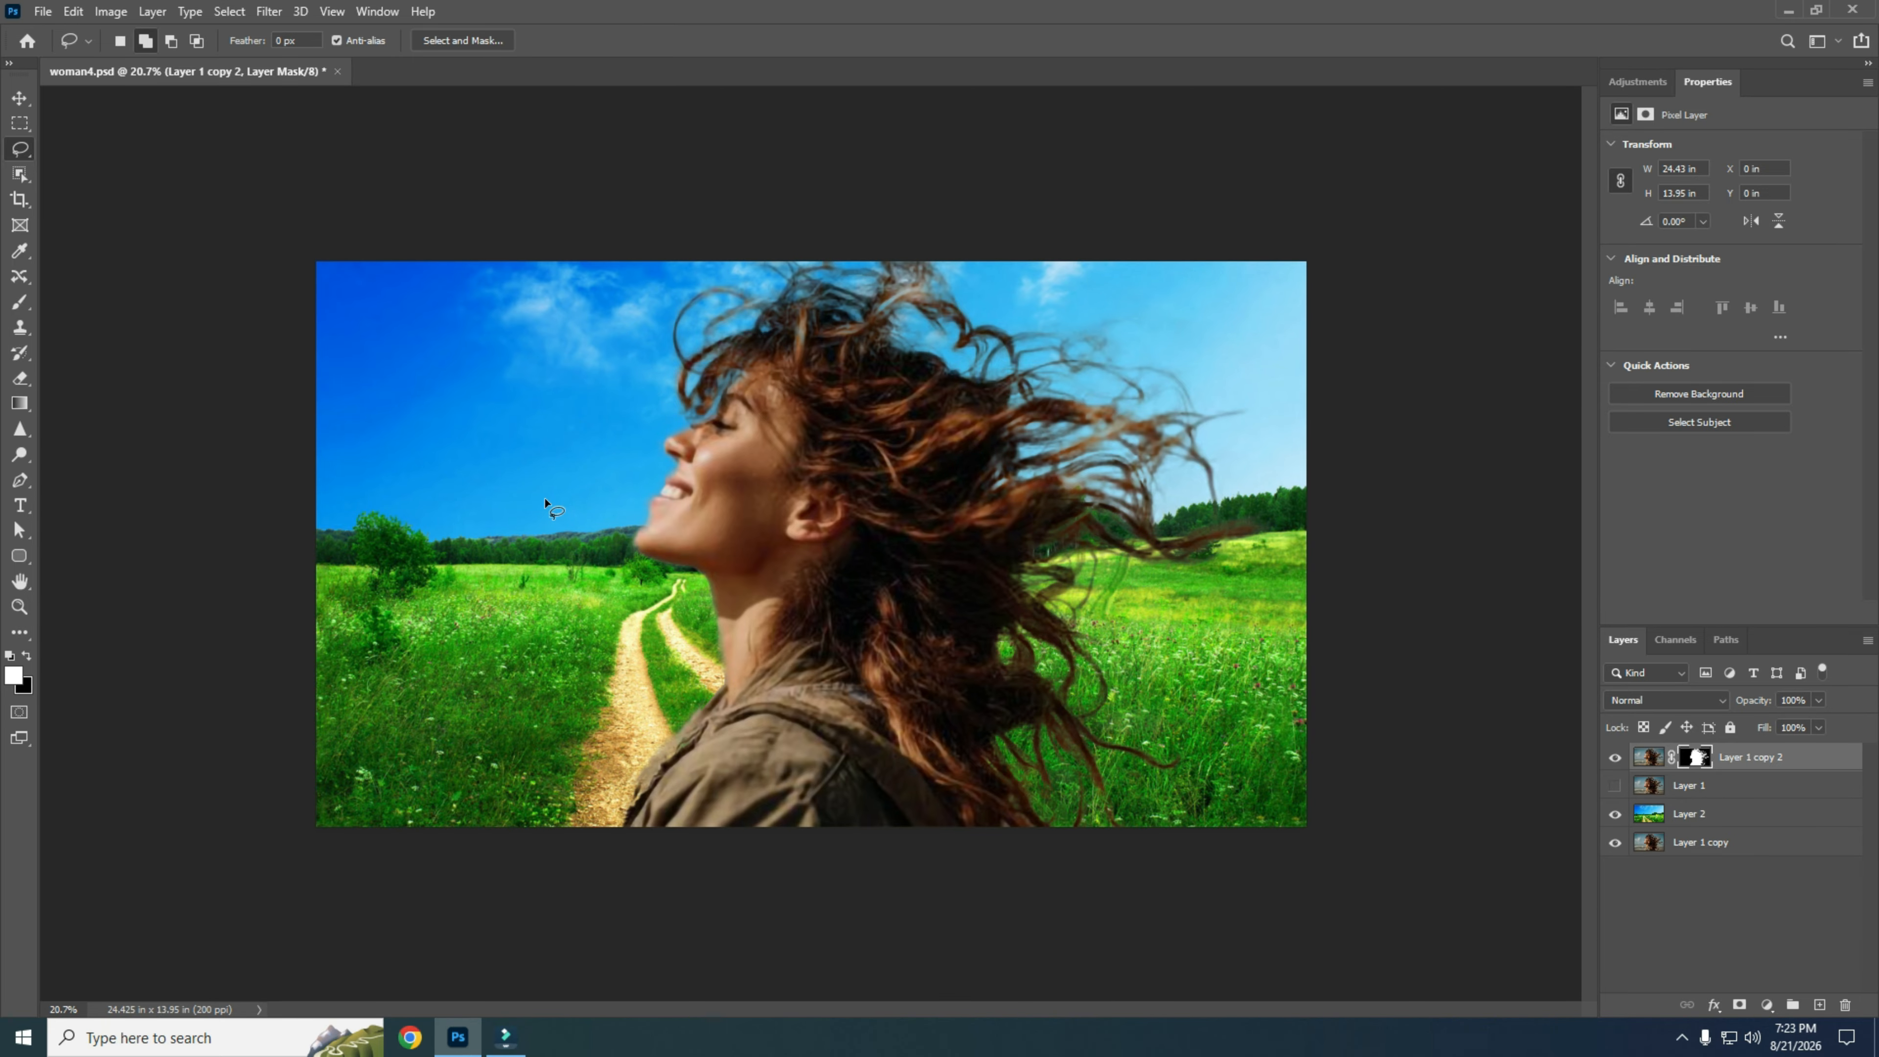
- Reopen the mask of Layer 1 copy 2 in Select and Mask, and output it to a new masked layer with Decontaminate Colors enabled
left_click(19, 97)
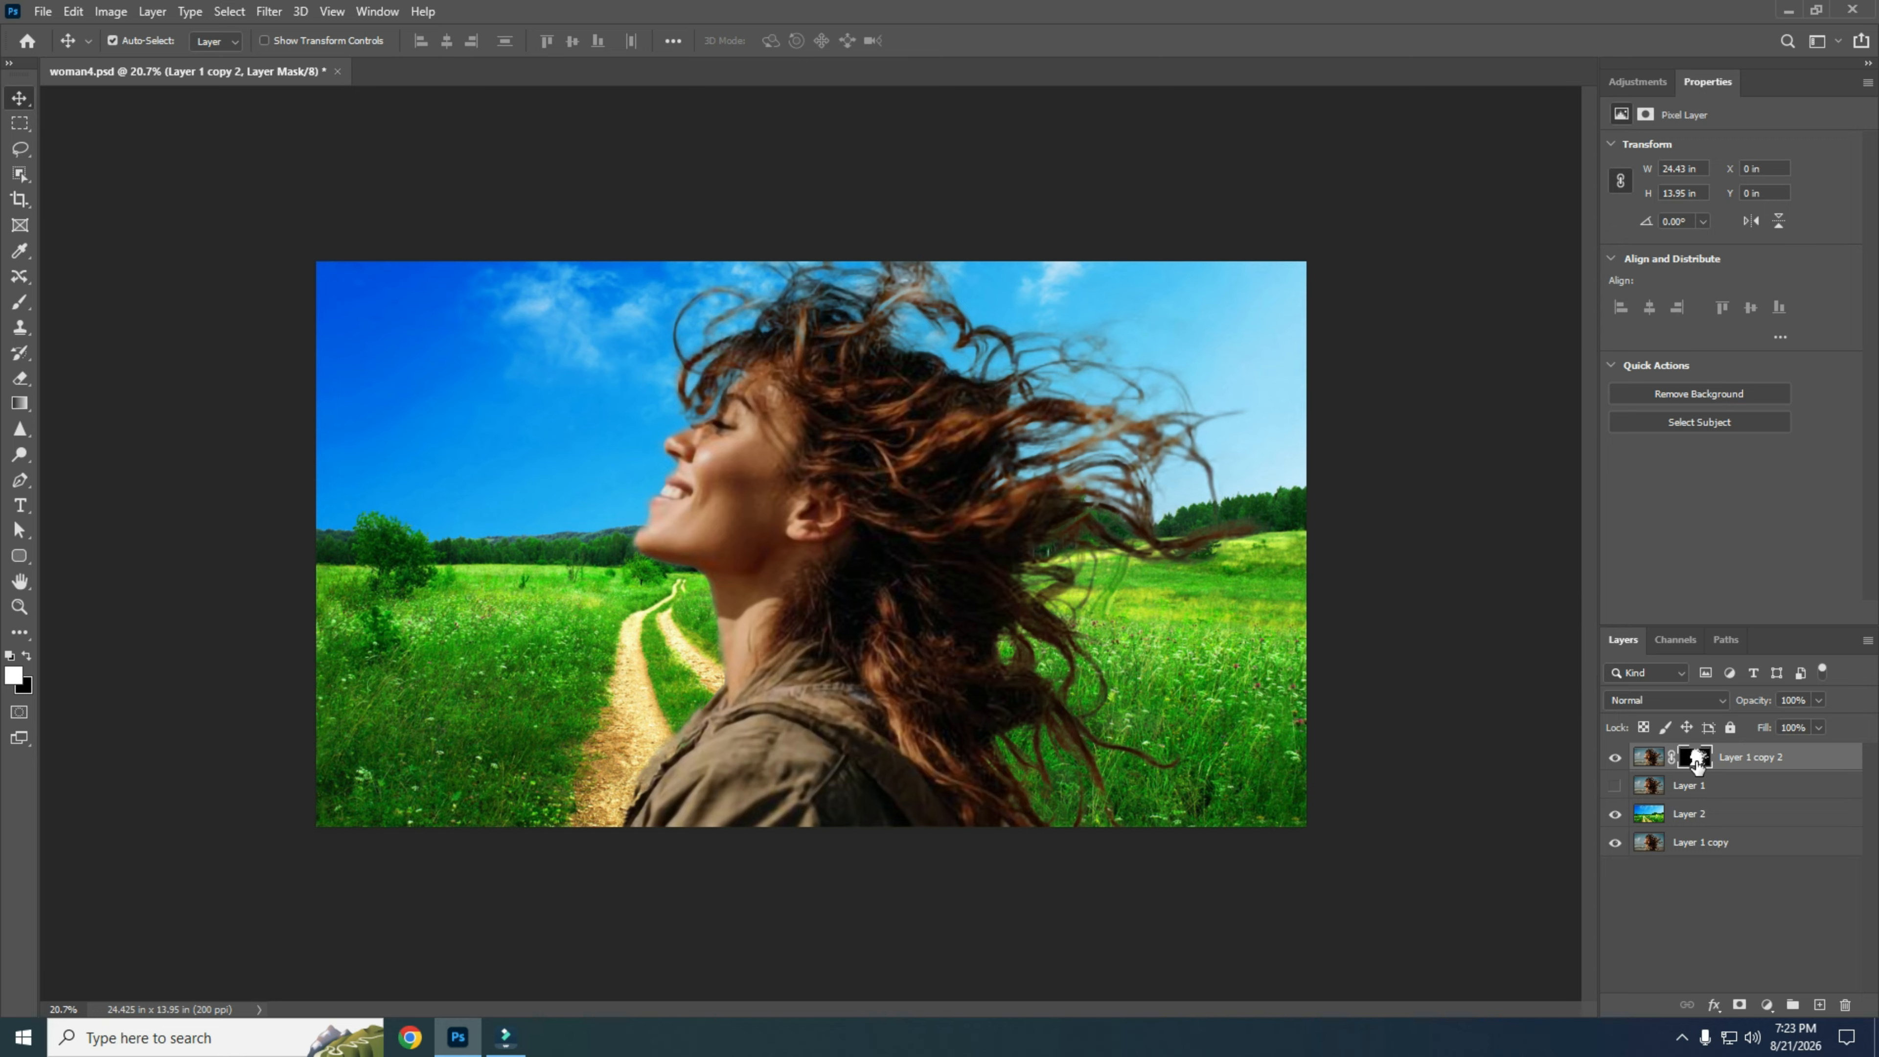
left_click(1693, 765)
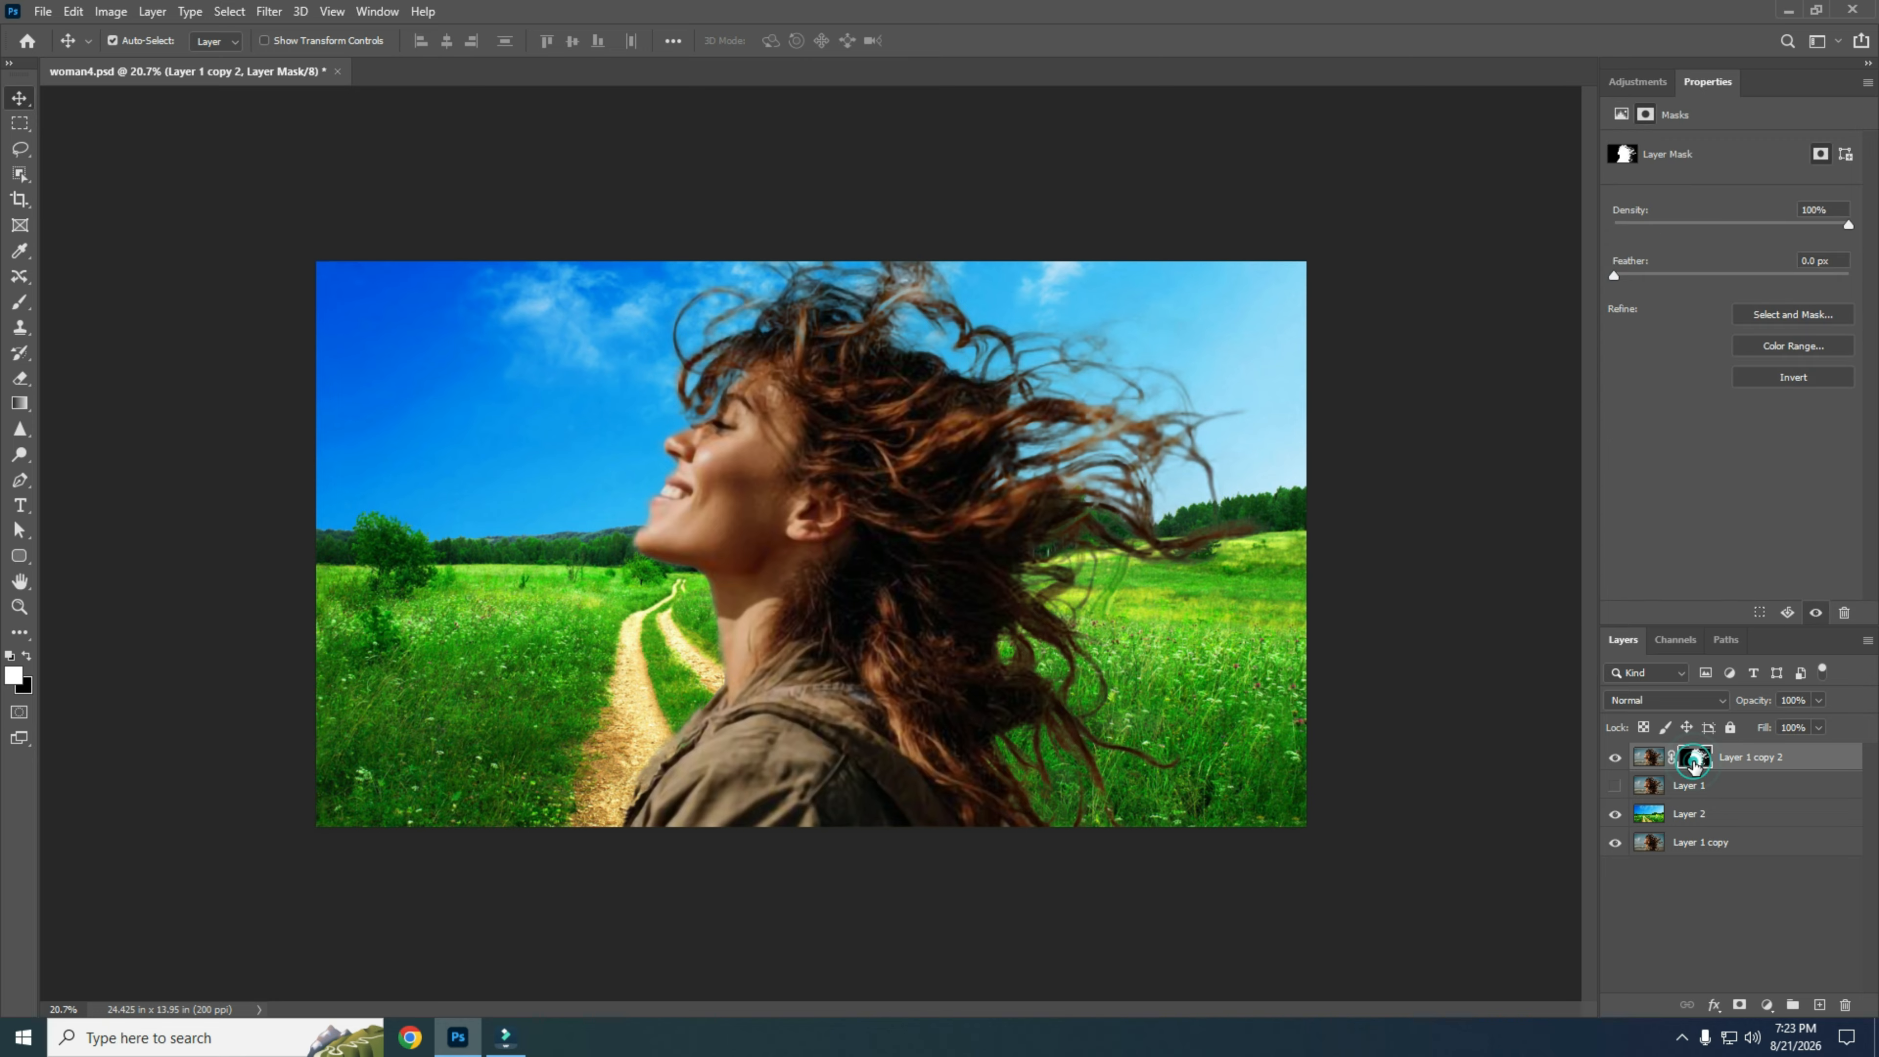
right_click(1694, 767)
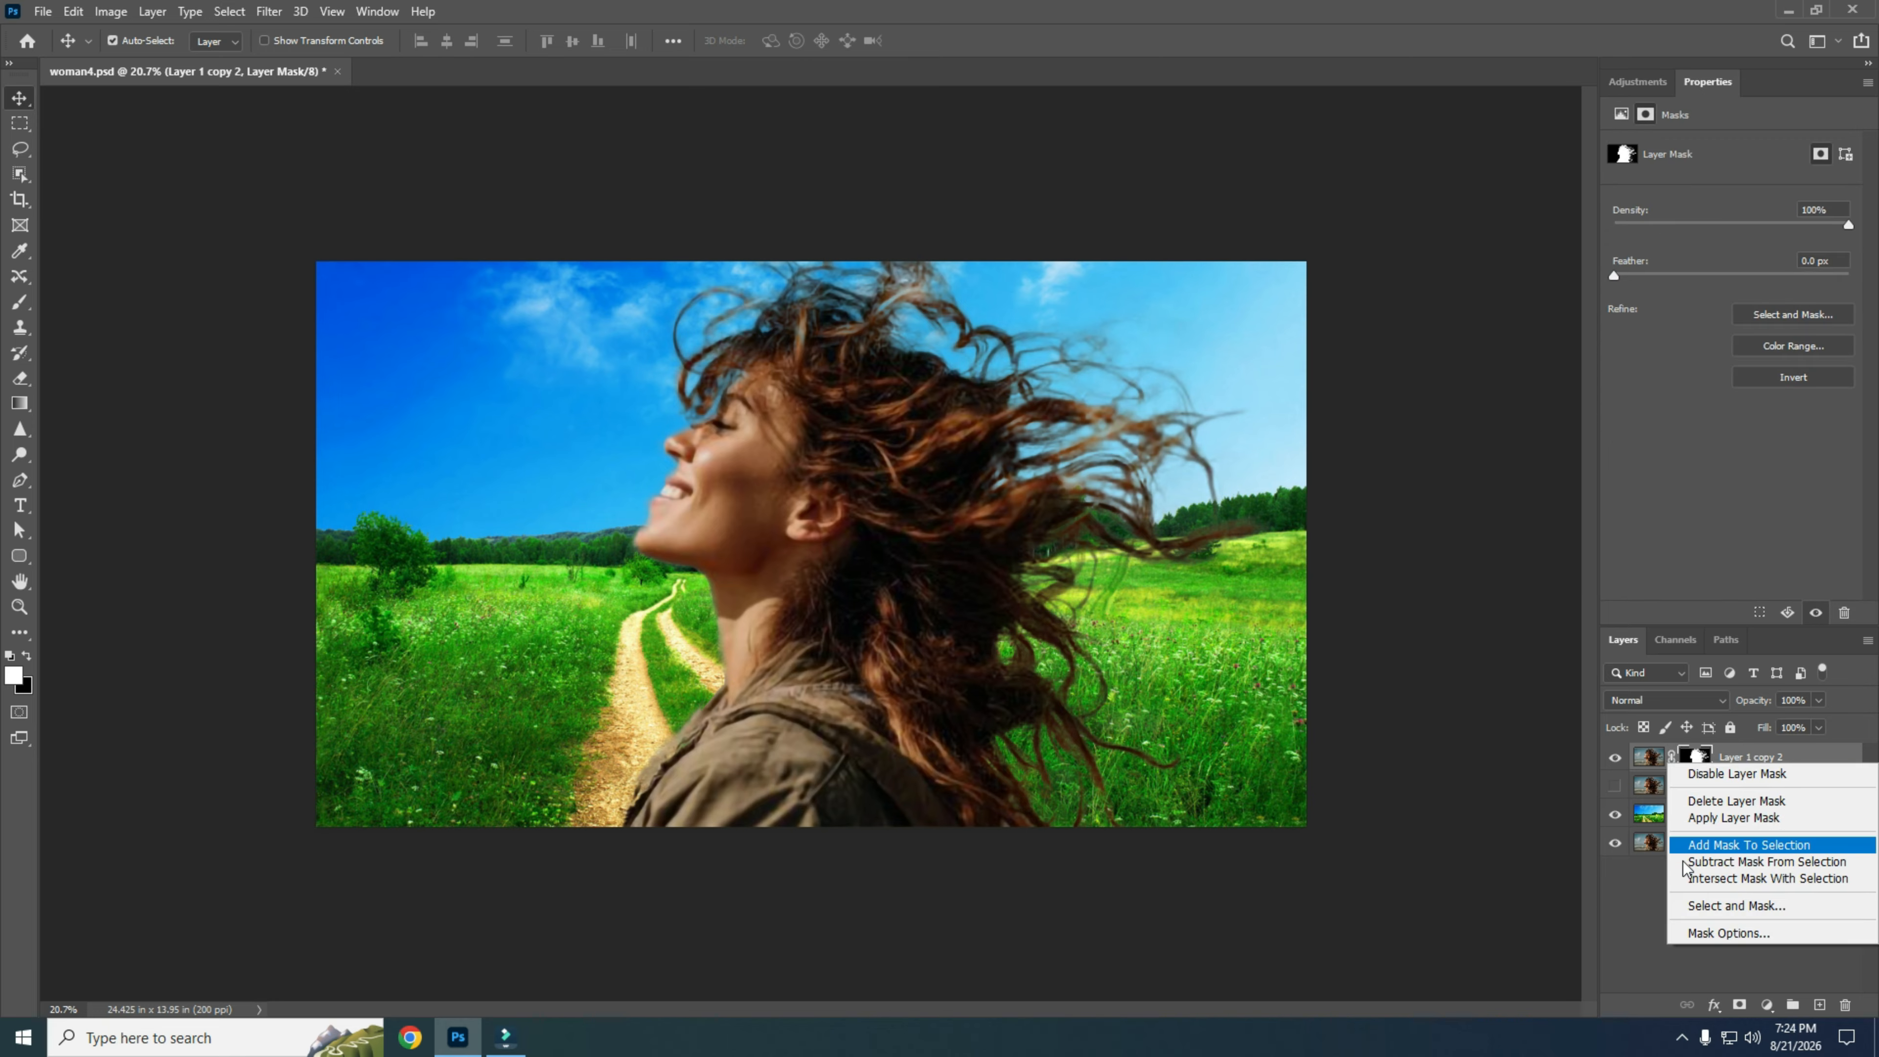
left_click(1691, 901)
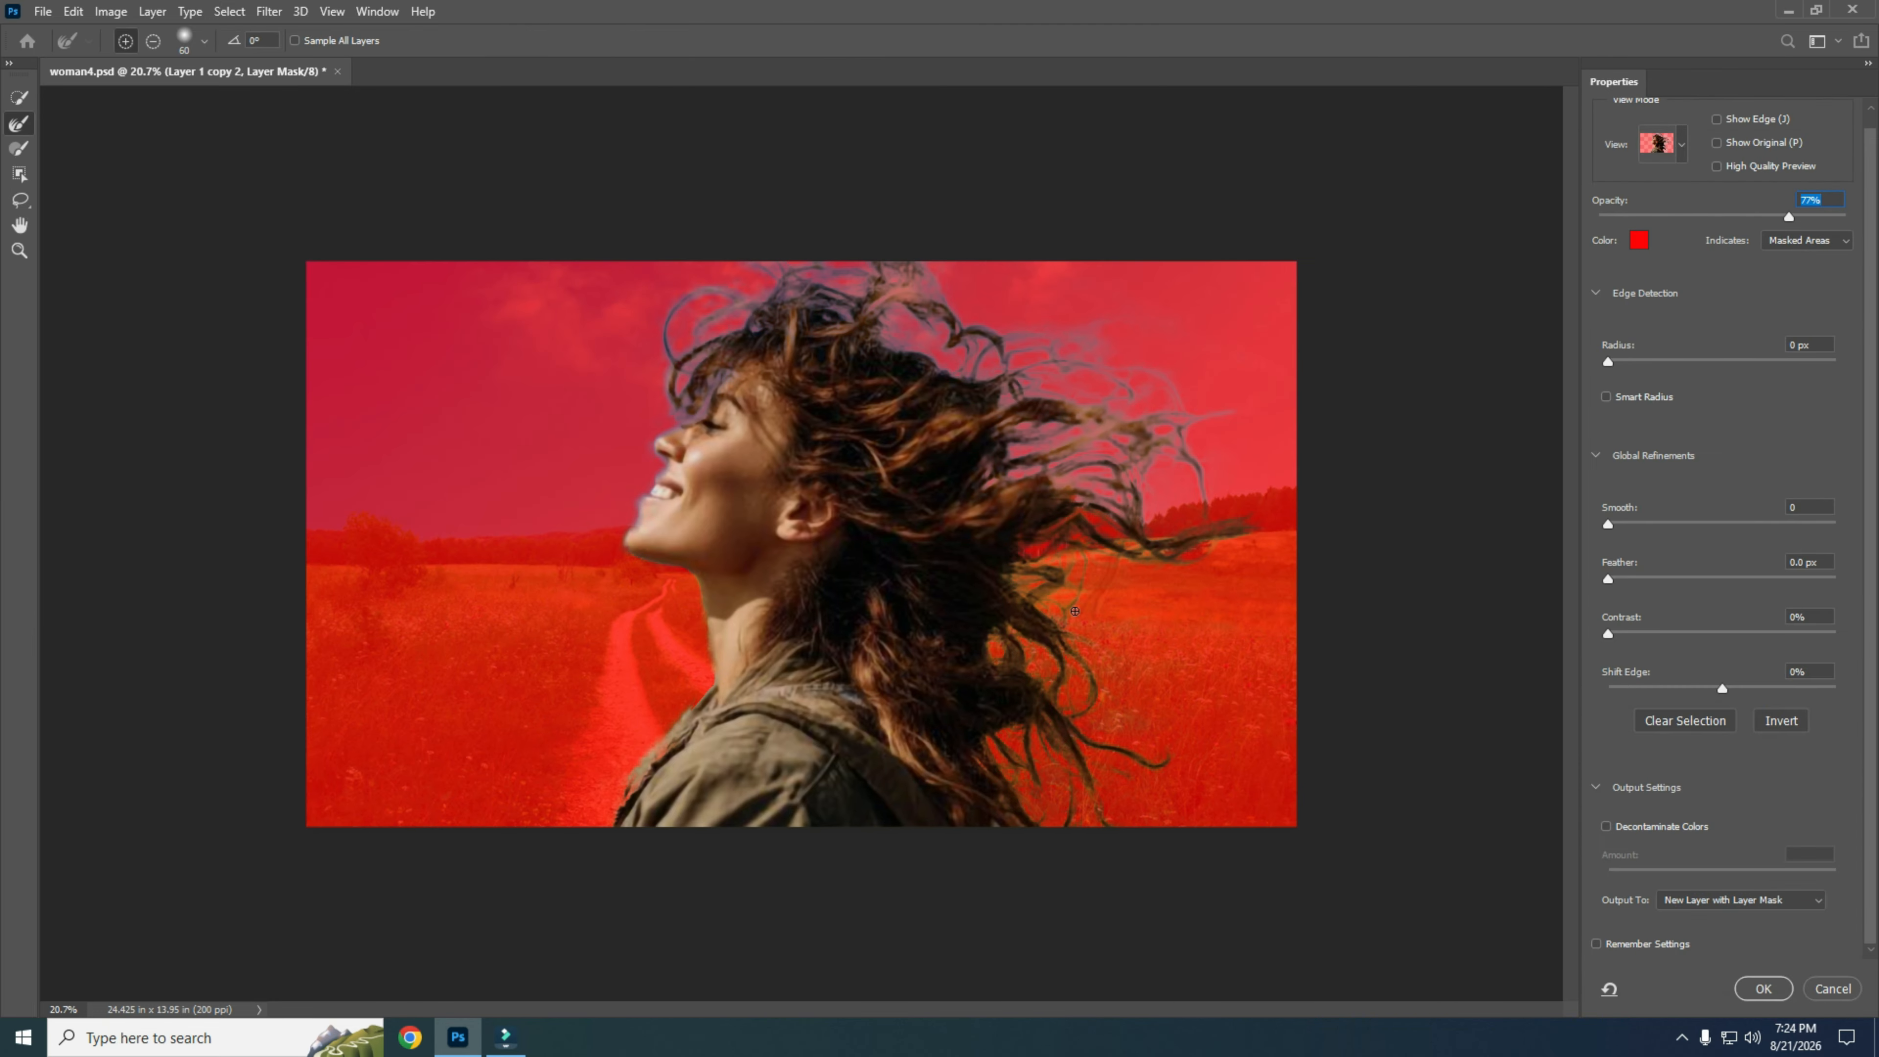
left_click(1604, 827)
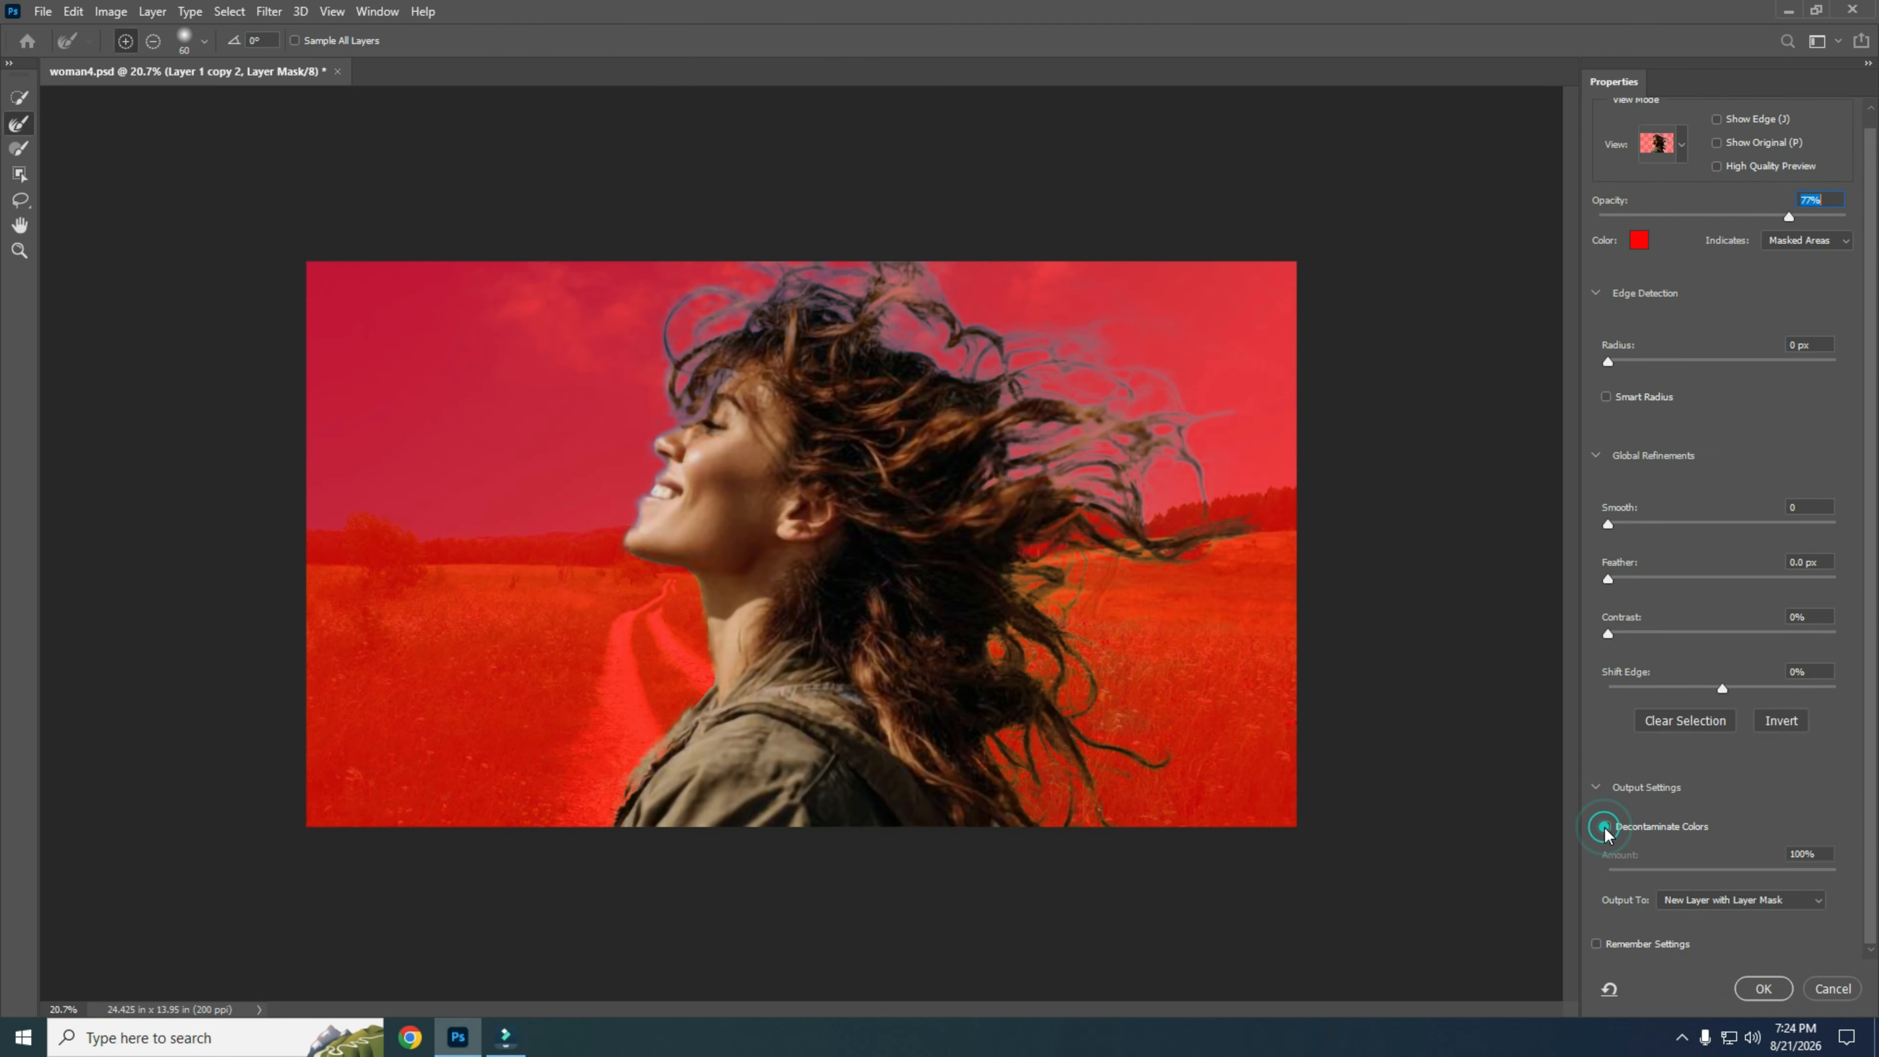
left_click(1746, 989)
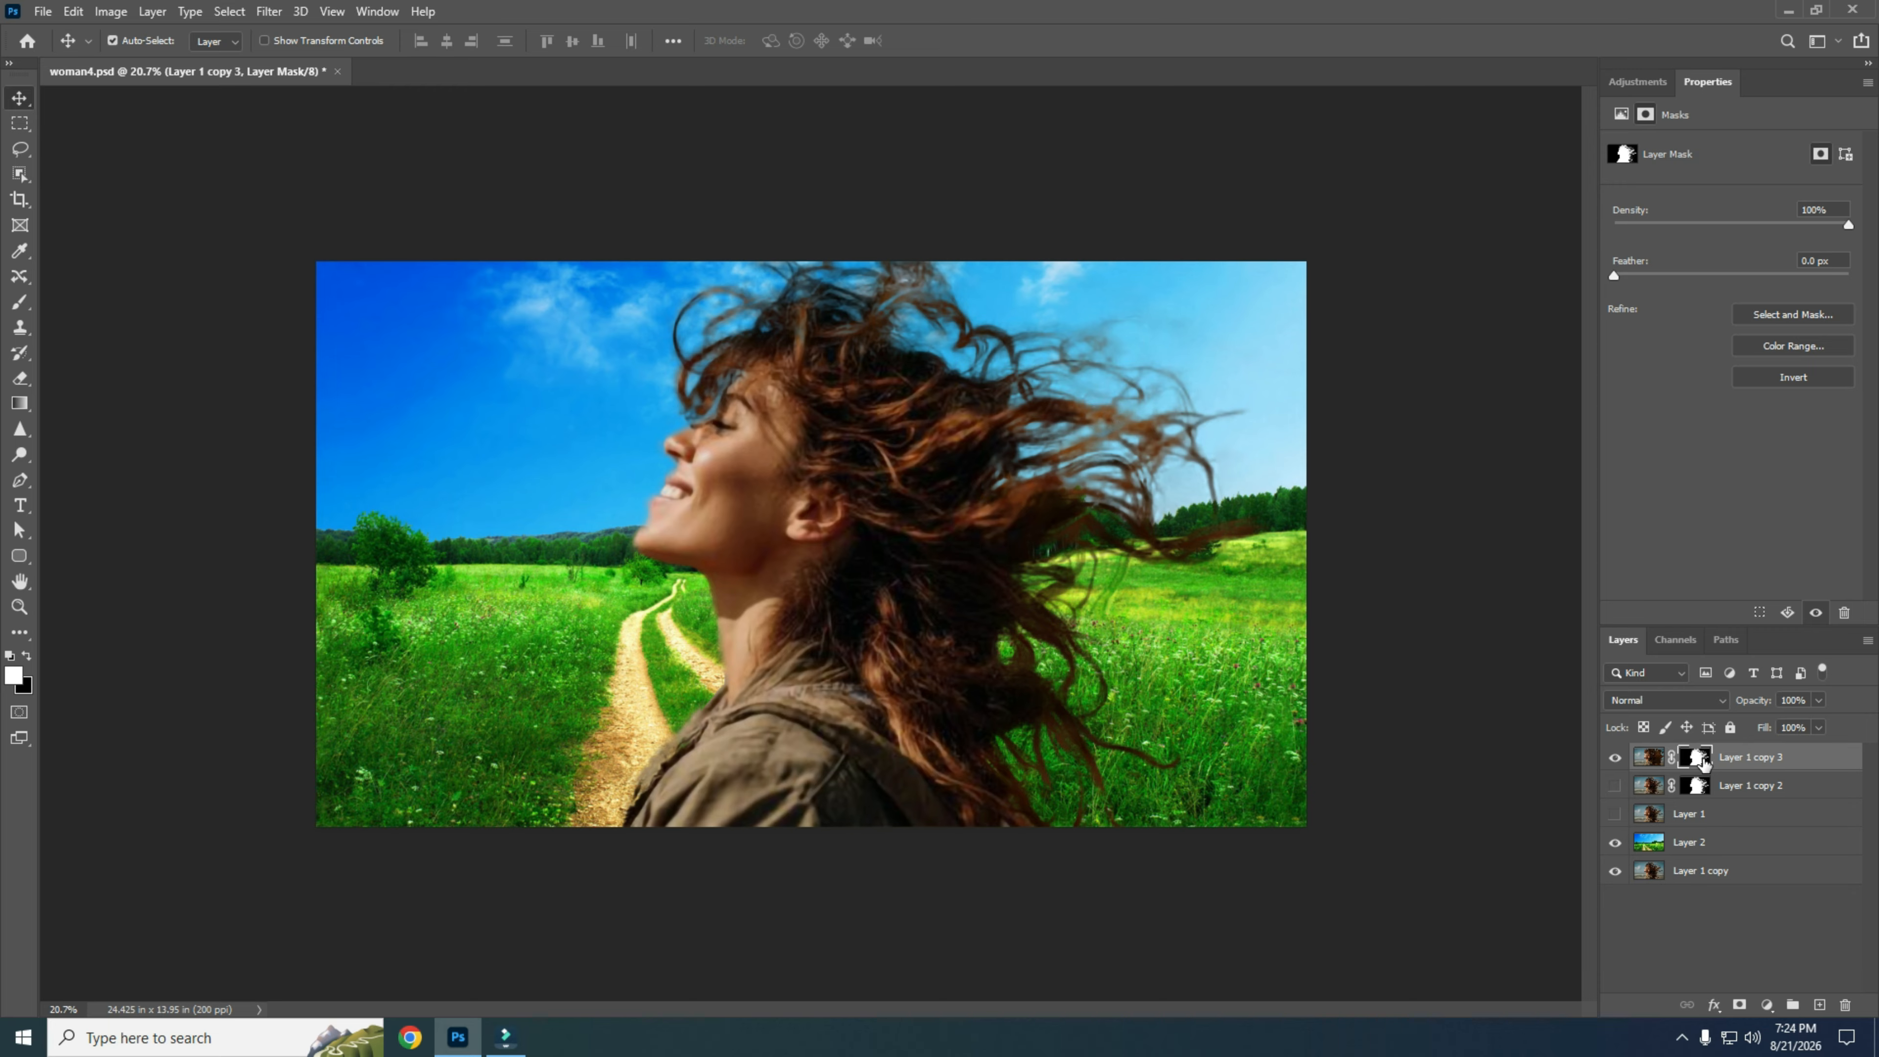
- Target the image rather than the mask of Layer 1 copy 3 and set the Brush tool's flow to 5%
left_click(1650, 759)
left_click(22, 303)
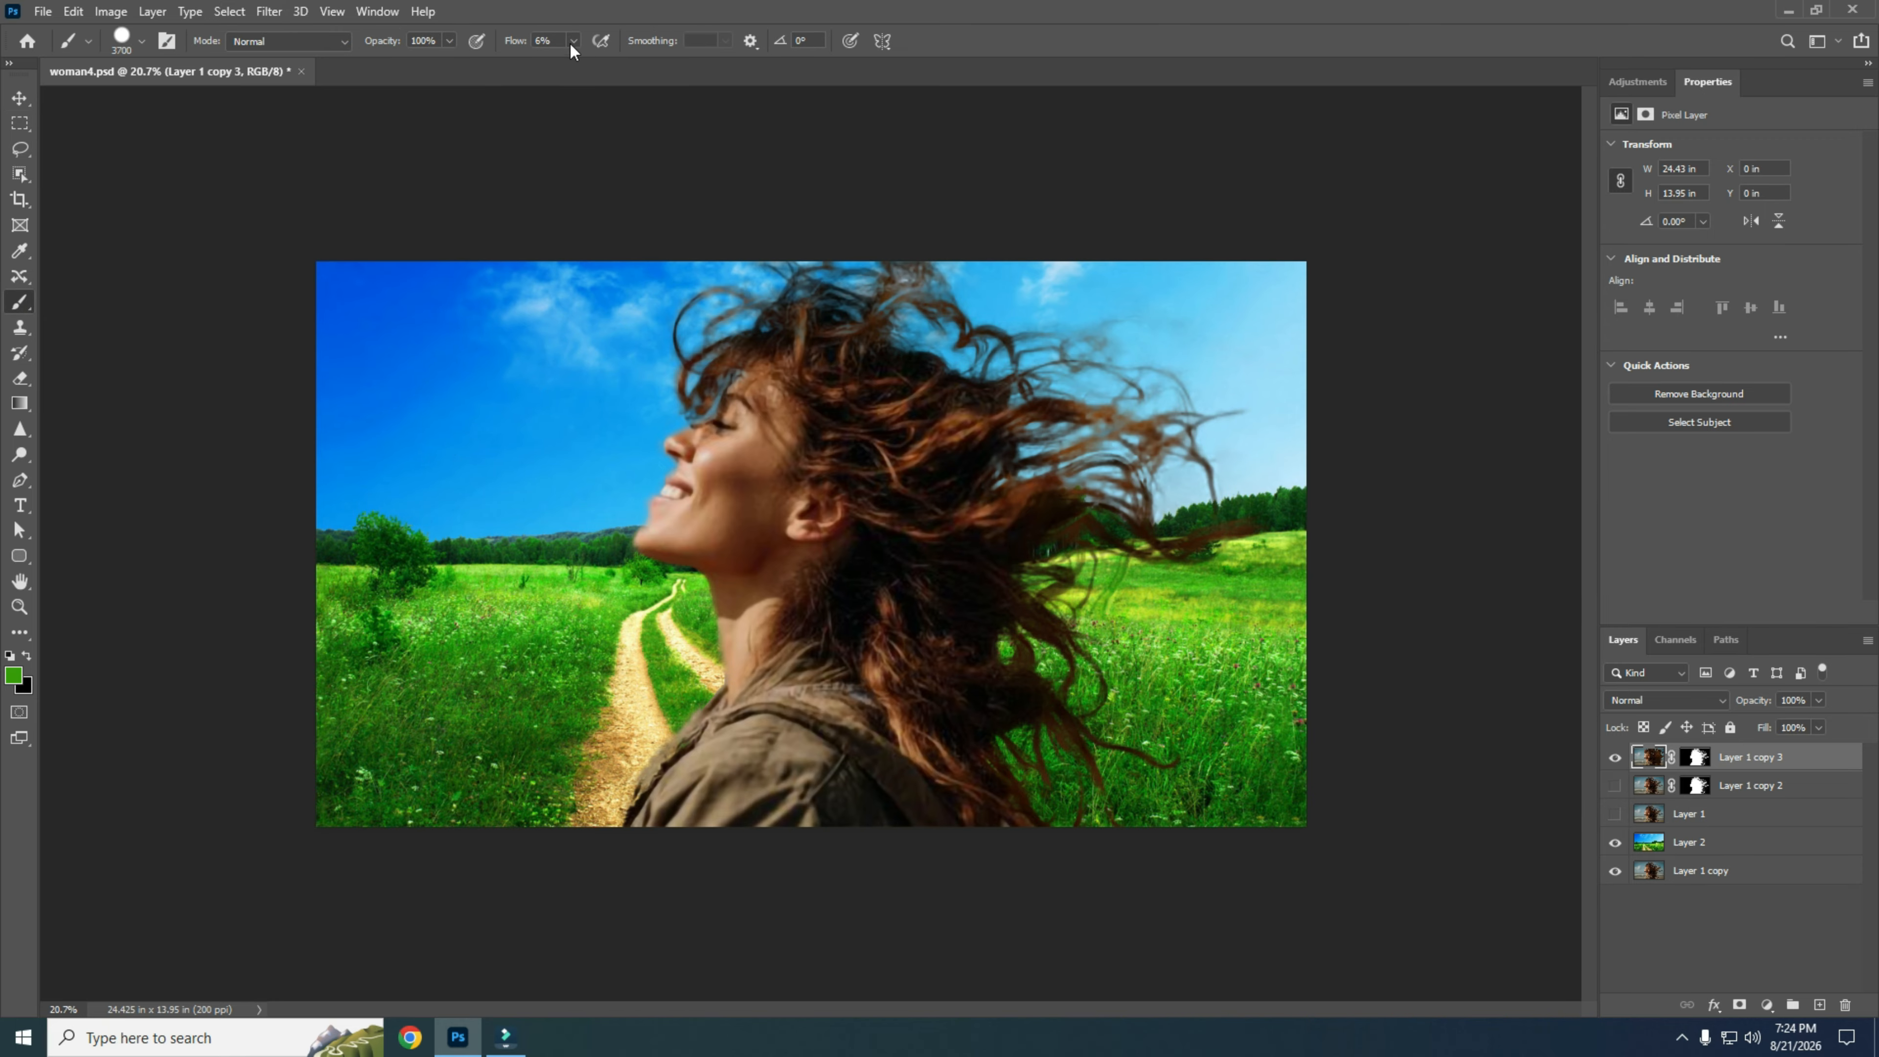
left_click(574, 40)
left_click_drag(573, 64, 570, 65)
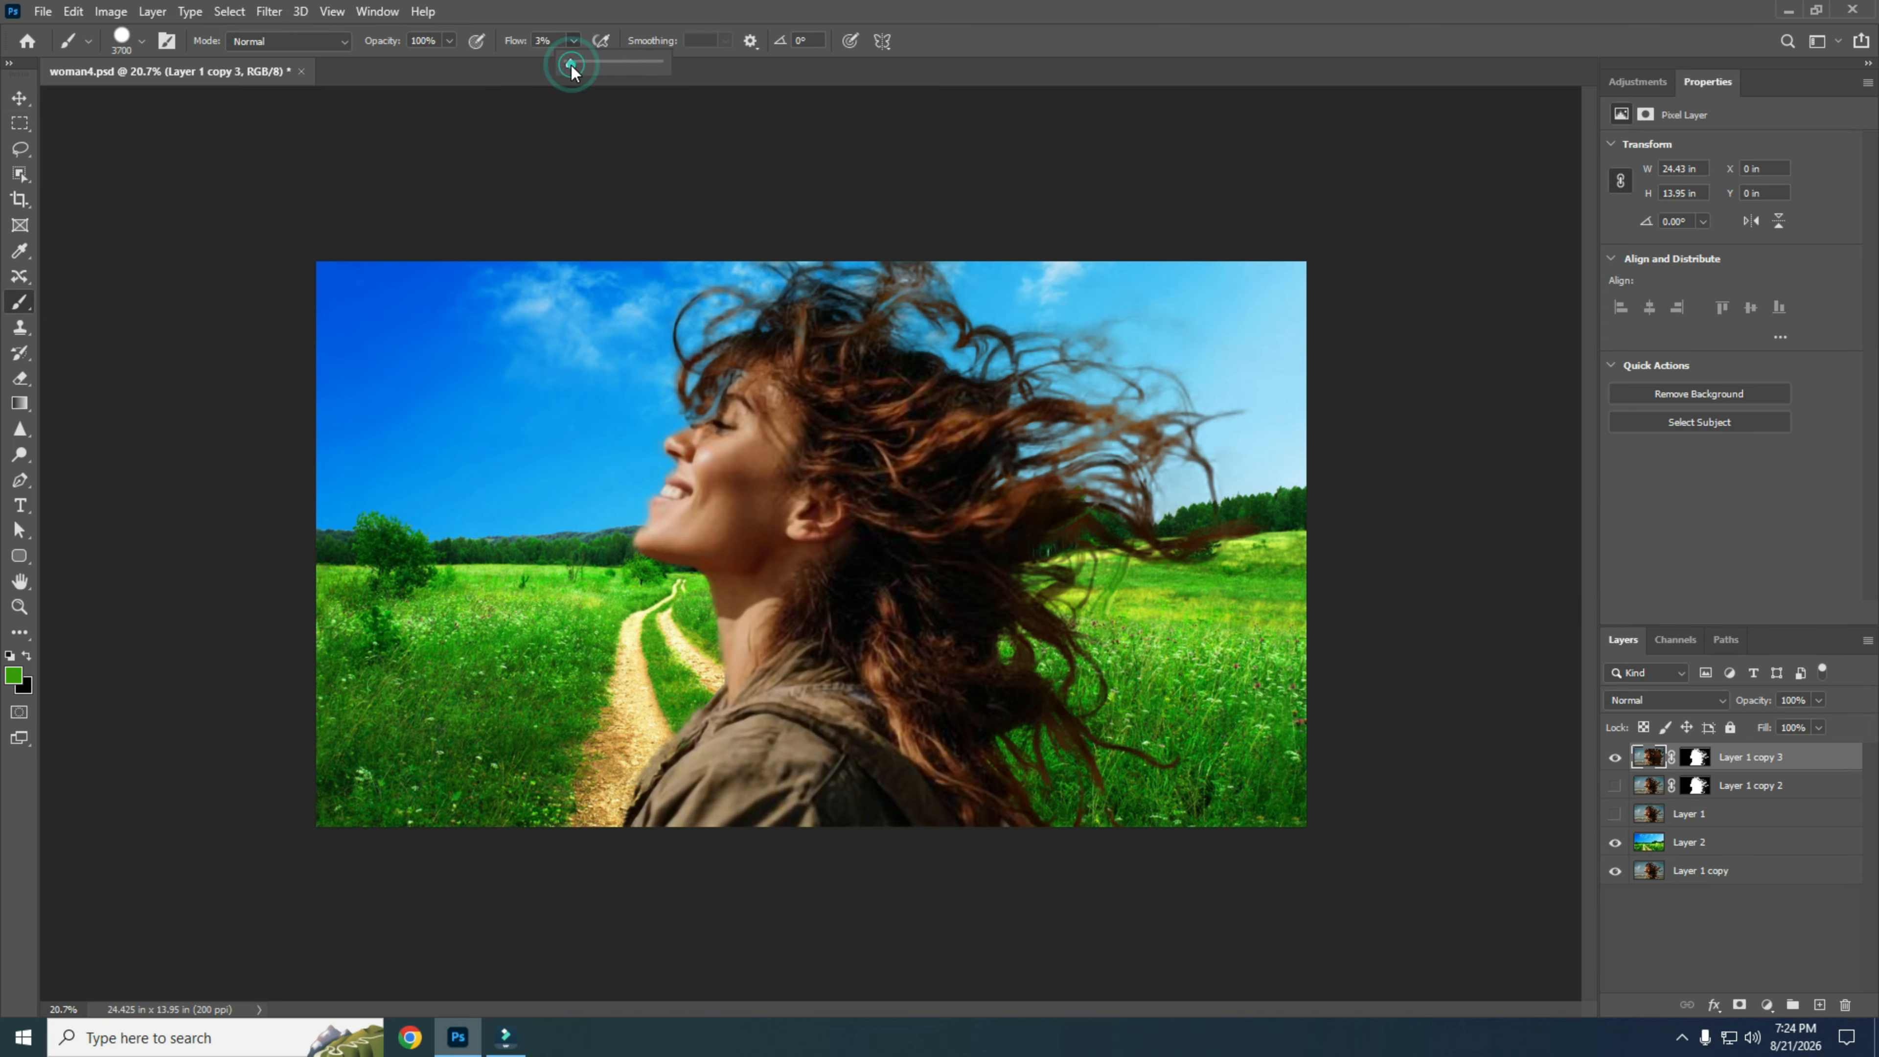
left_click(572, 65)
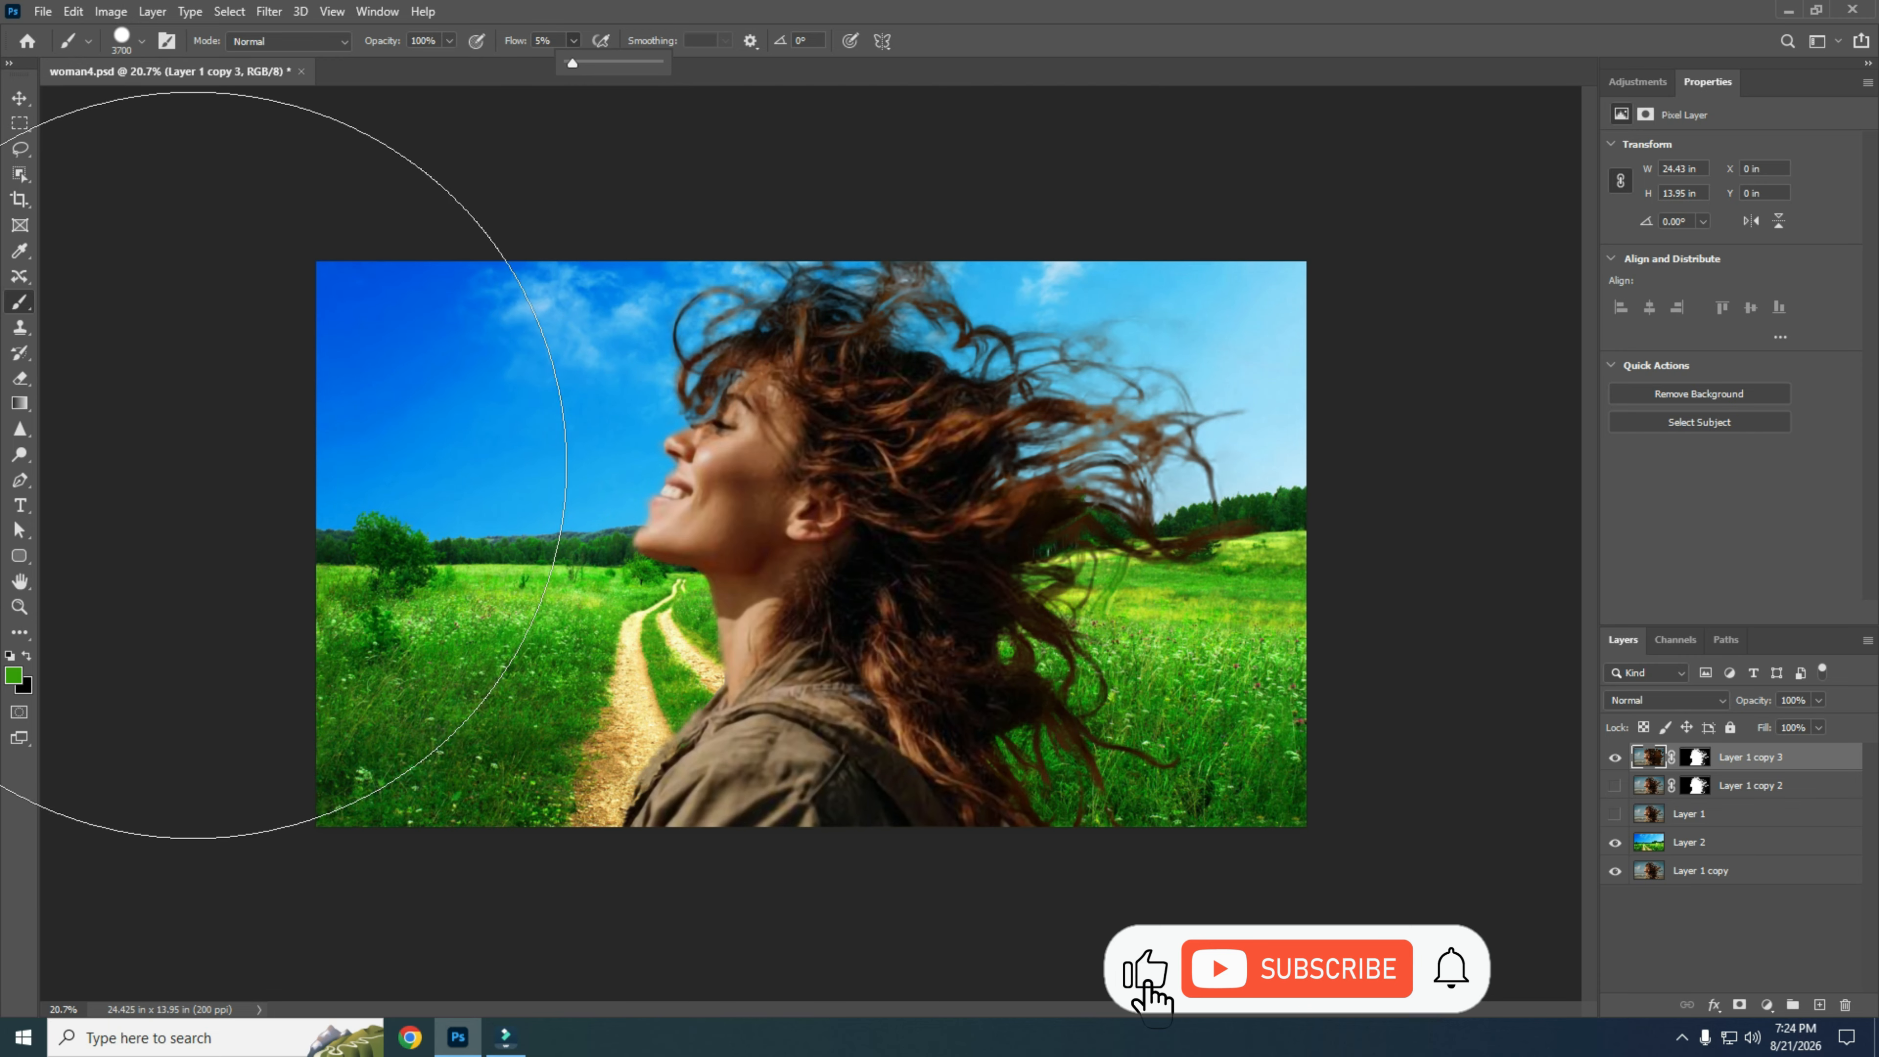
- Reduce the brush size to 150
key("bracketleft")
key("bracketleft")
key("bracketleft")
key("bracketleft")
key("bracketleft")
key("bracketleft")
key("bracketleft")
key("bracketleft")
key("bracketleft")
key("bracketleft")
key("bracketleft")
key("bracketleft")
key("bracketleft")
key("bracketleft")
key("bracketleft")
key("bracketleft")
key("bracketleft")
key("bracketleft")
key("bracketleft")
key("bracketleft")
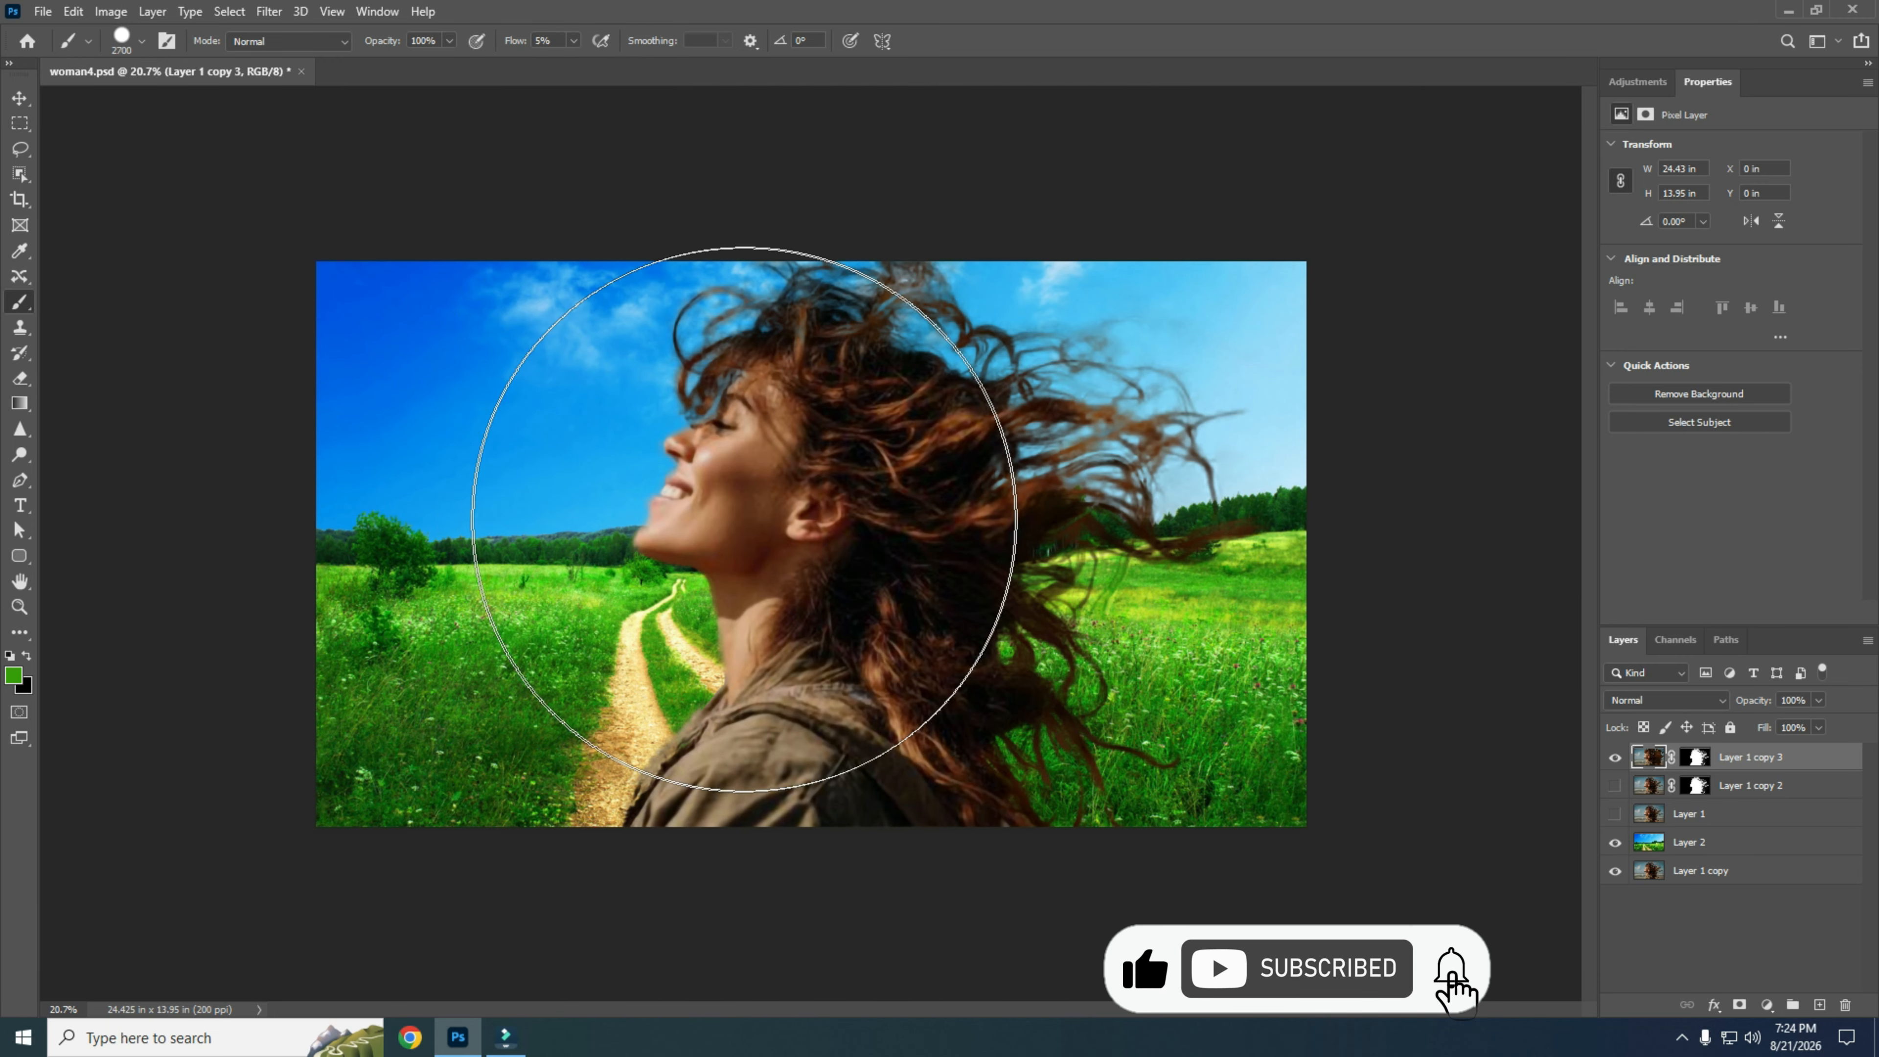
key("bracketleft")
key("bracketleft")
key("bracketleft")
key("bracketleft")
key("bracketleft")
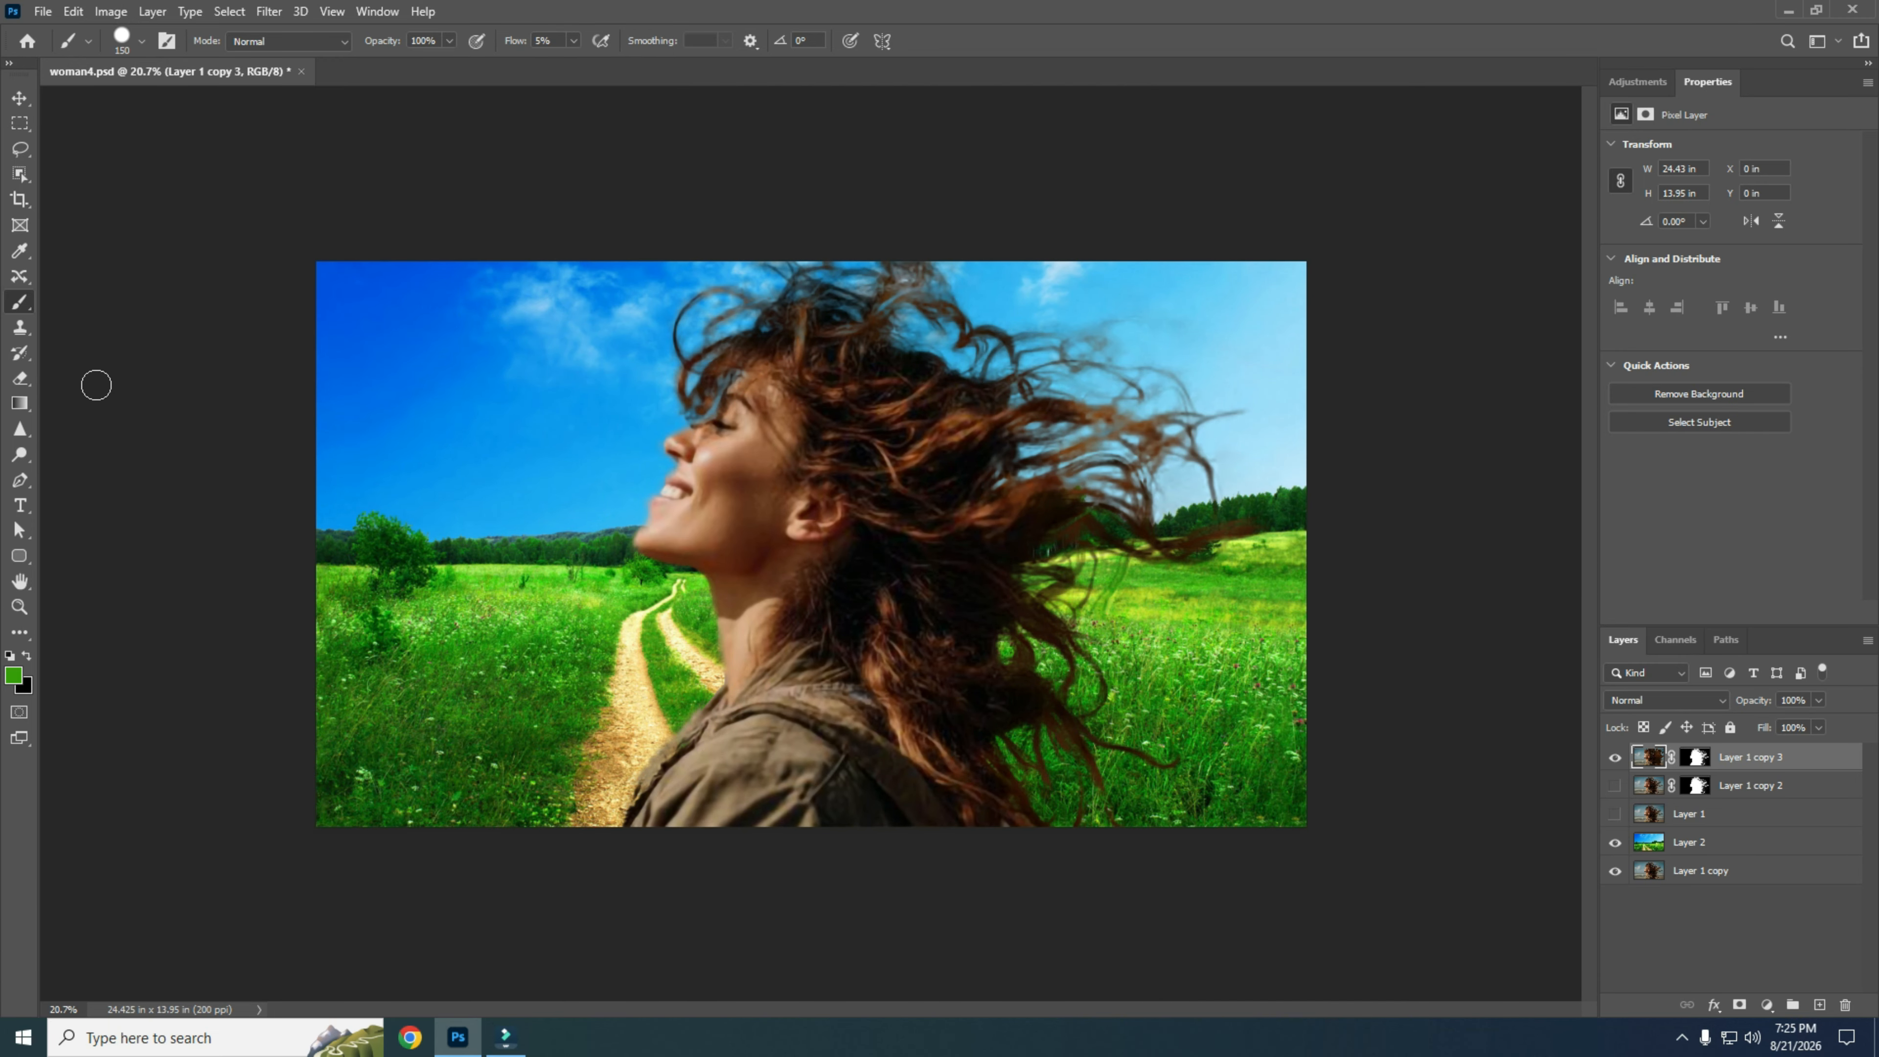
- Try painting the outer flying strands with brown 7a5533 sampled from the hair, and undo the stroke
left_click(15, 678)
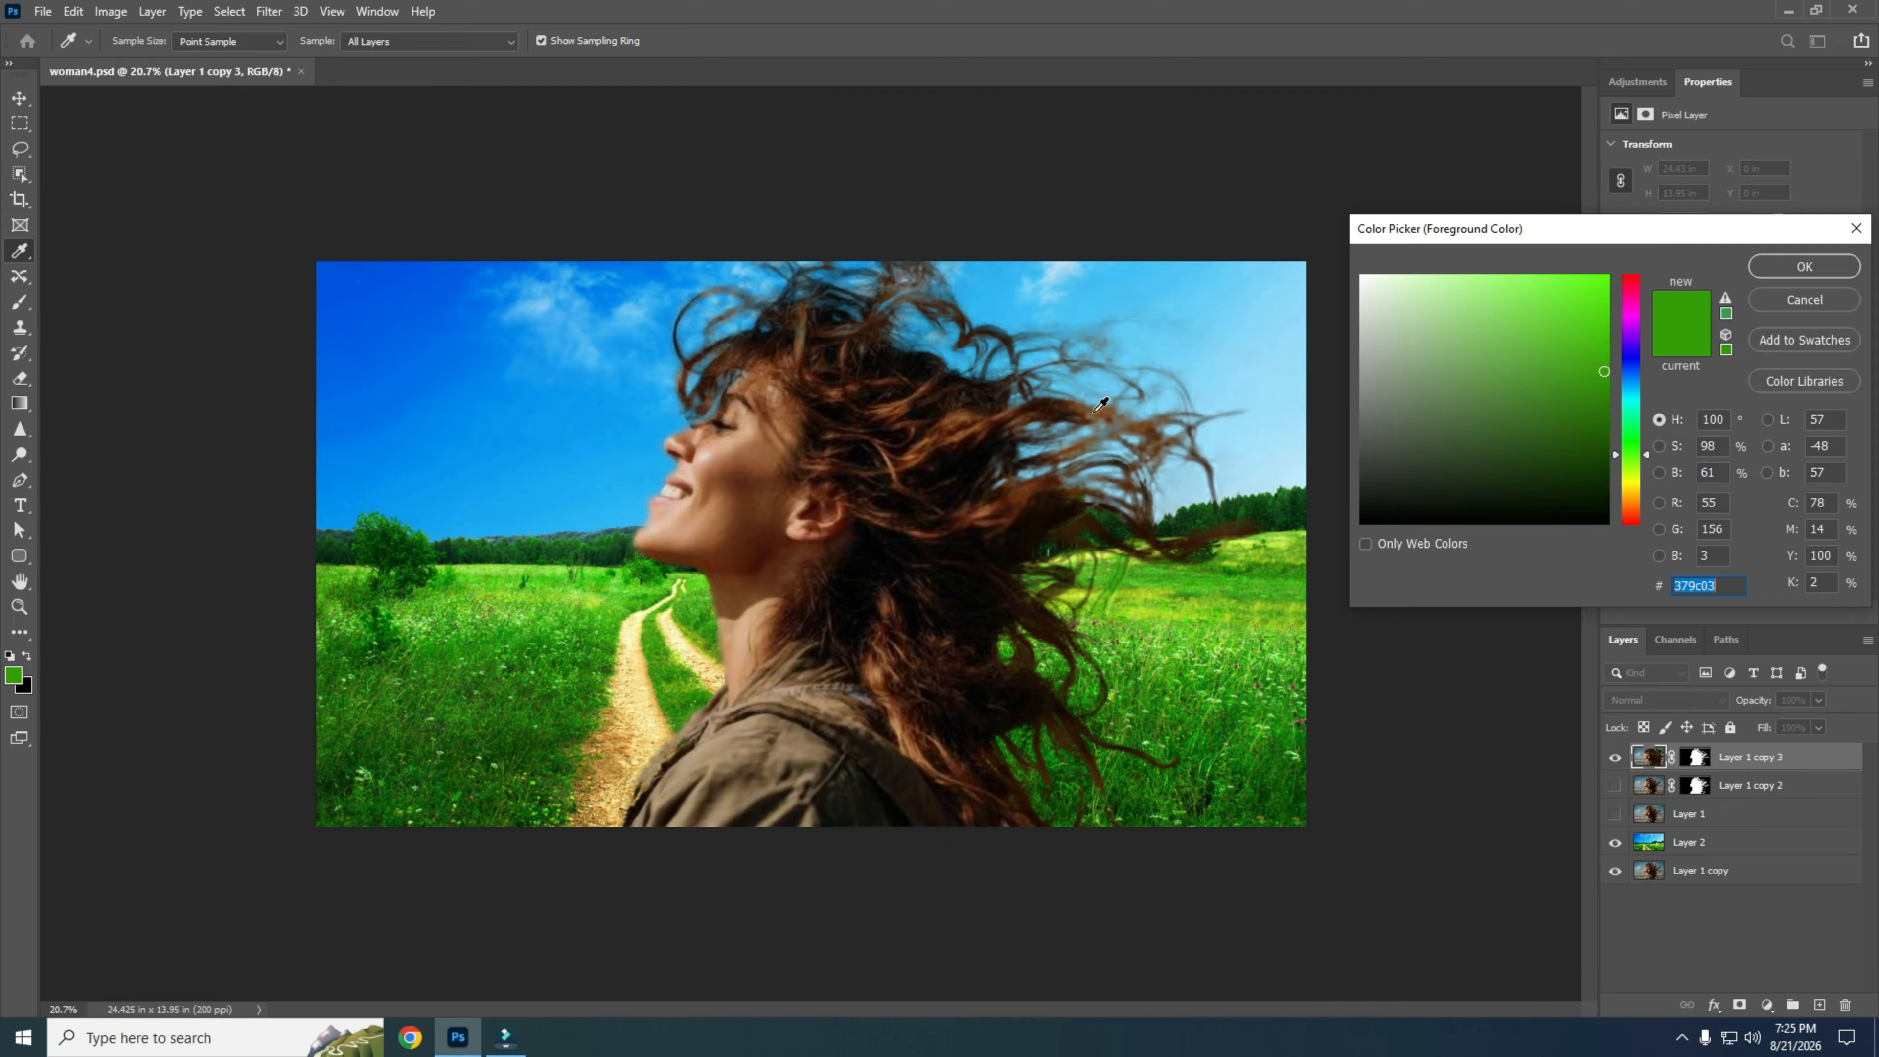
left_click(1109, 407)
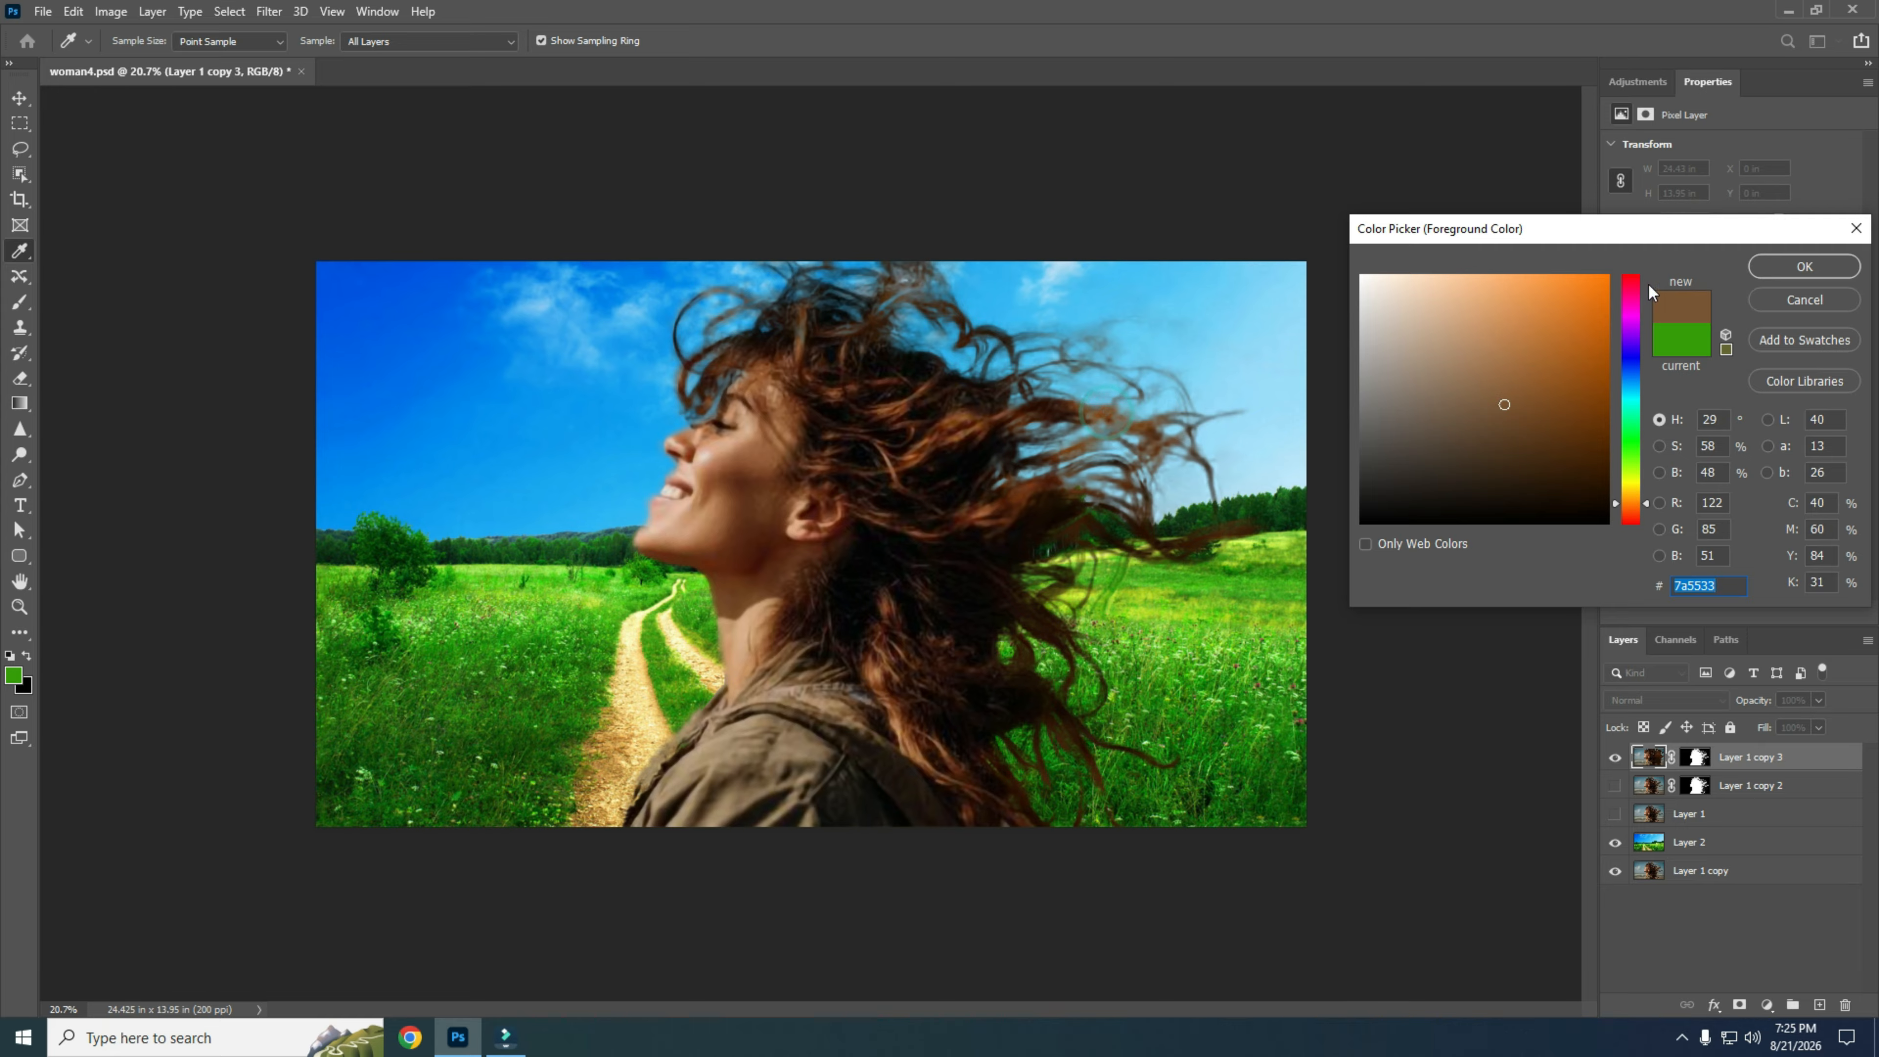
key("Return")
key("b")
mouse_move(1098, 421)
left_mouse_down()
mouse_move(1177, 424)
mouse_move(1075, 415)
mouse_move(1170, 444)
mouse_move(1149, 448)
mouse_move(1196, 485)
left_mouse_up()
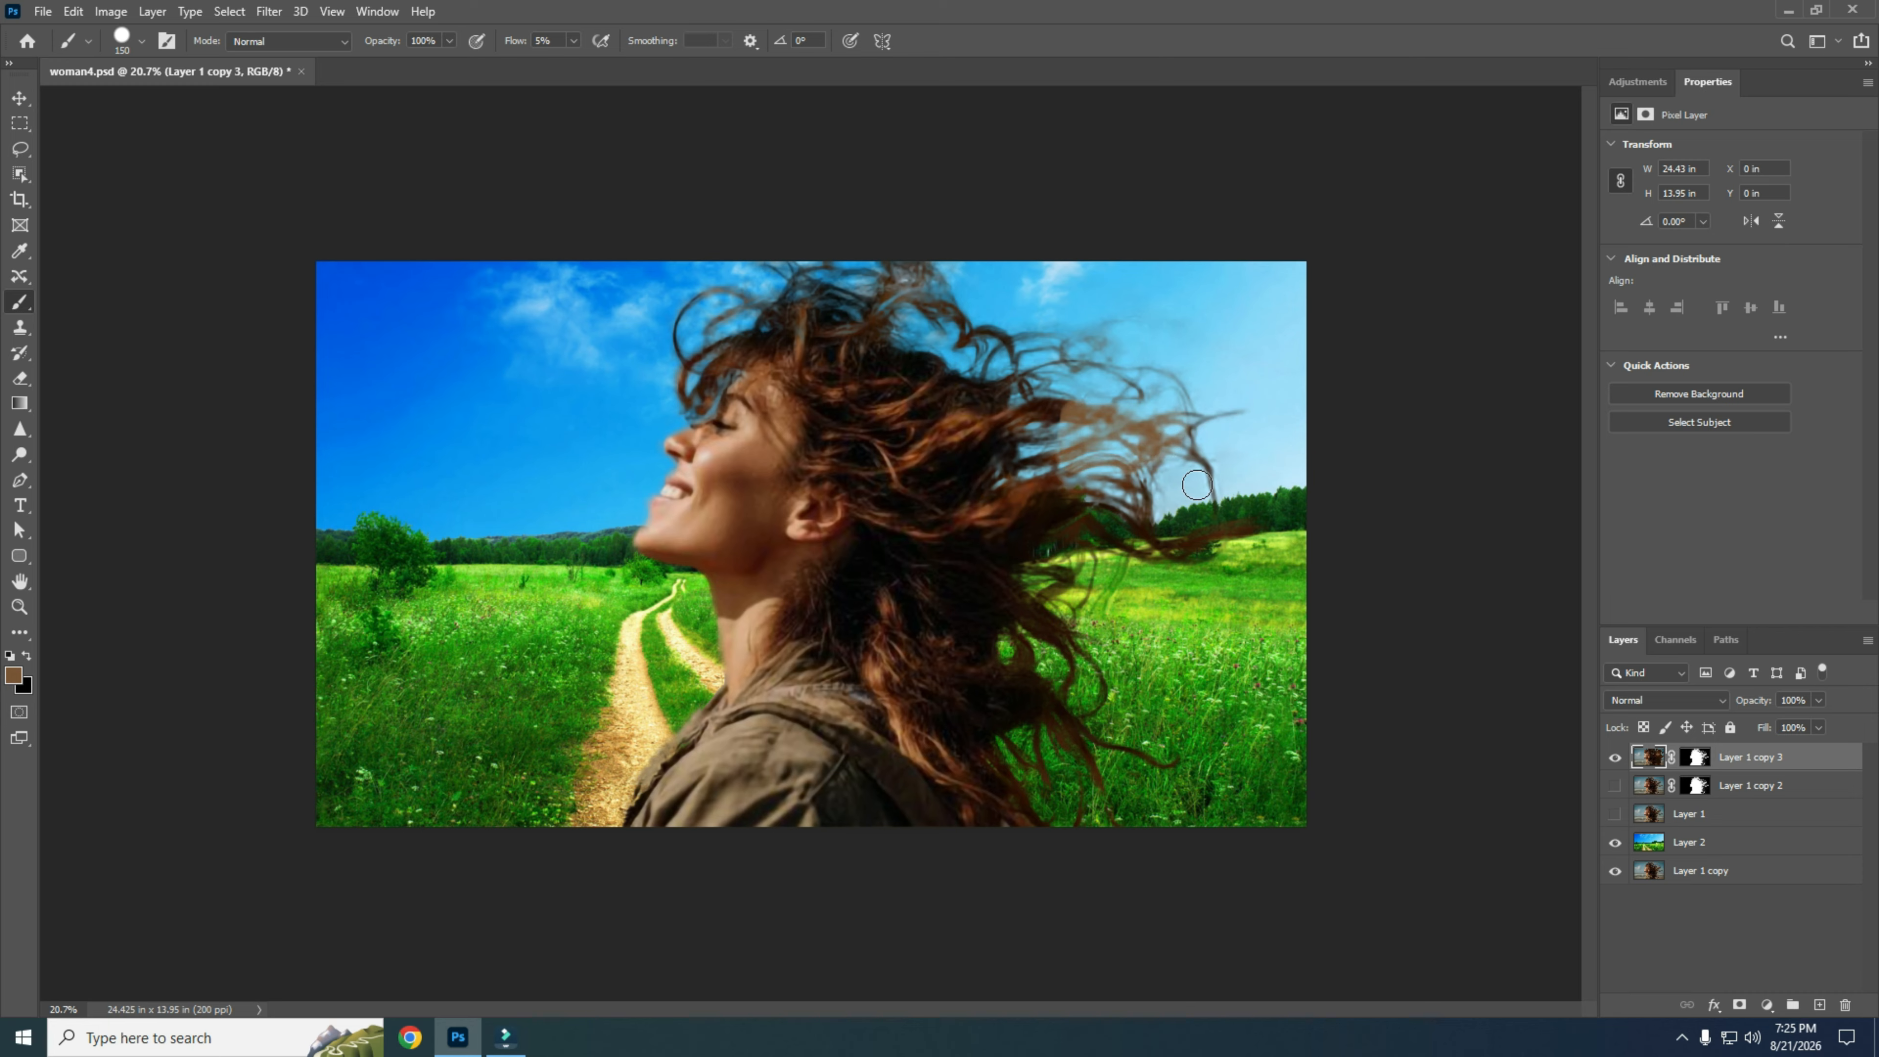
key("ctrl+z")
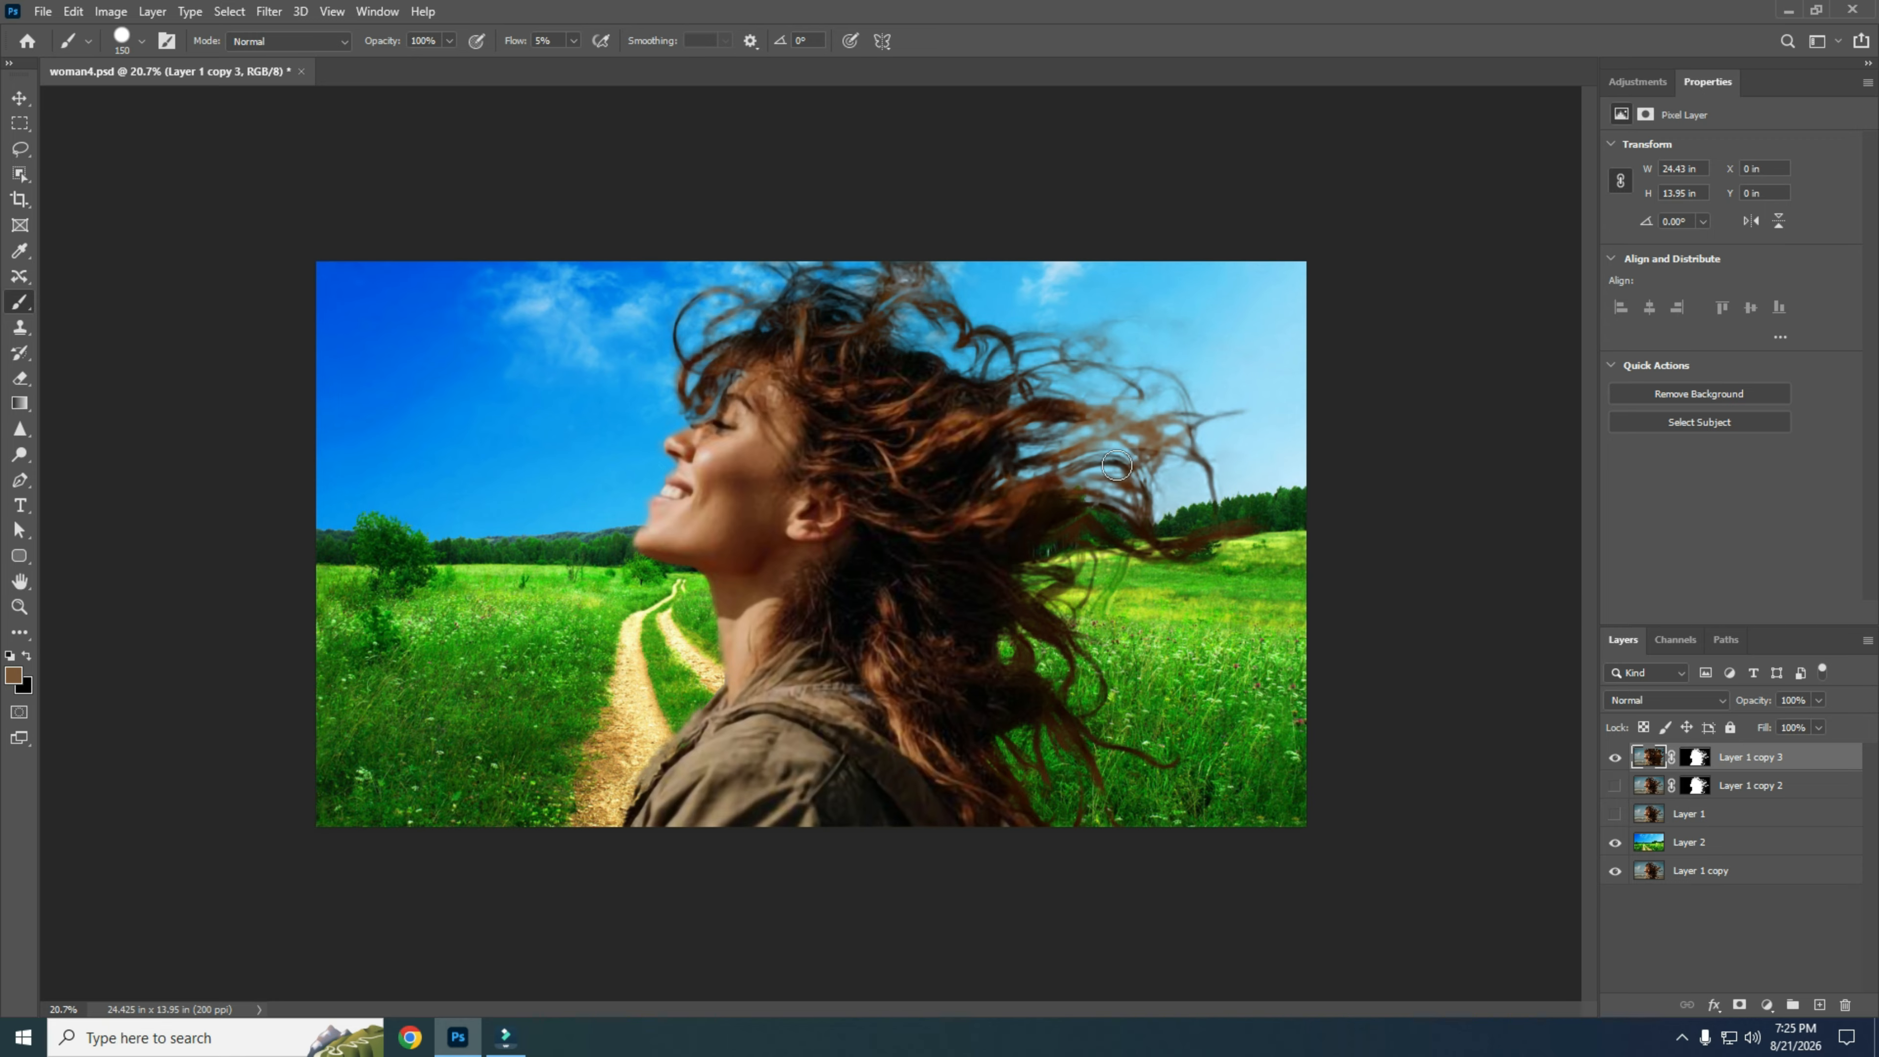
- Set the foreground color to dark brown 2c231b, sampled from the flying hair strands
left_click(14, 675)
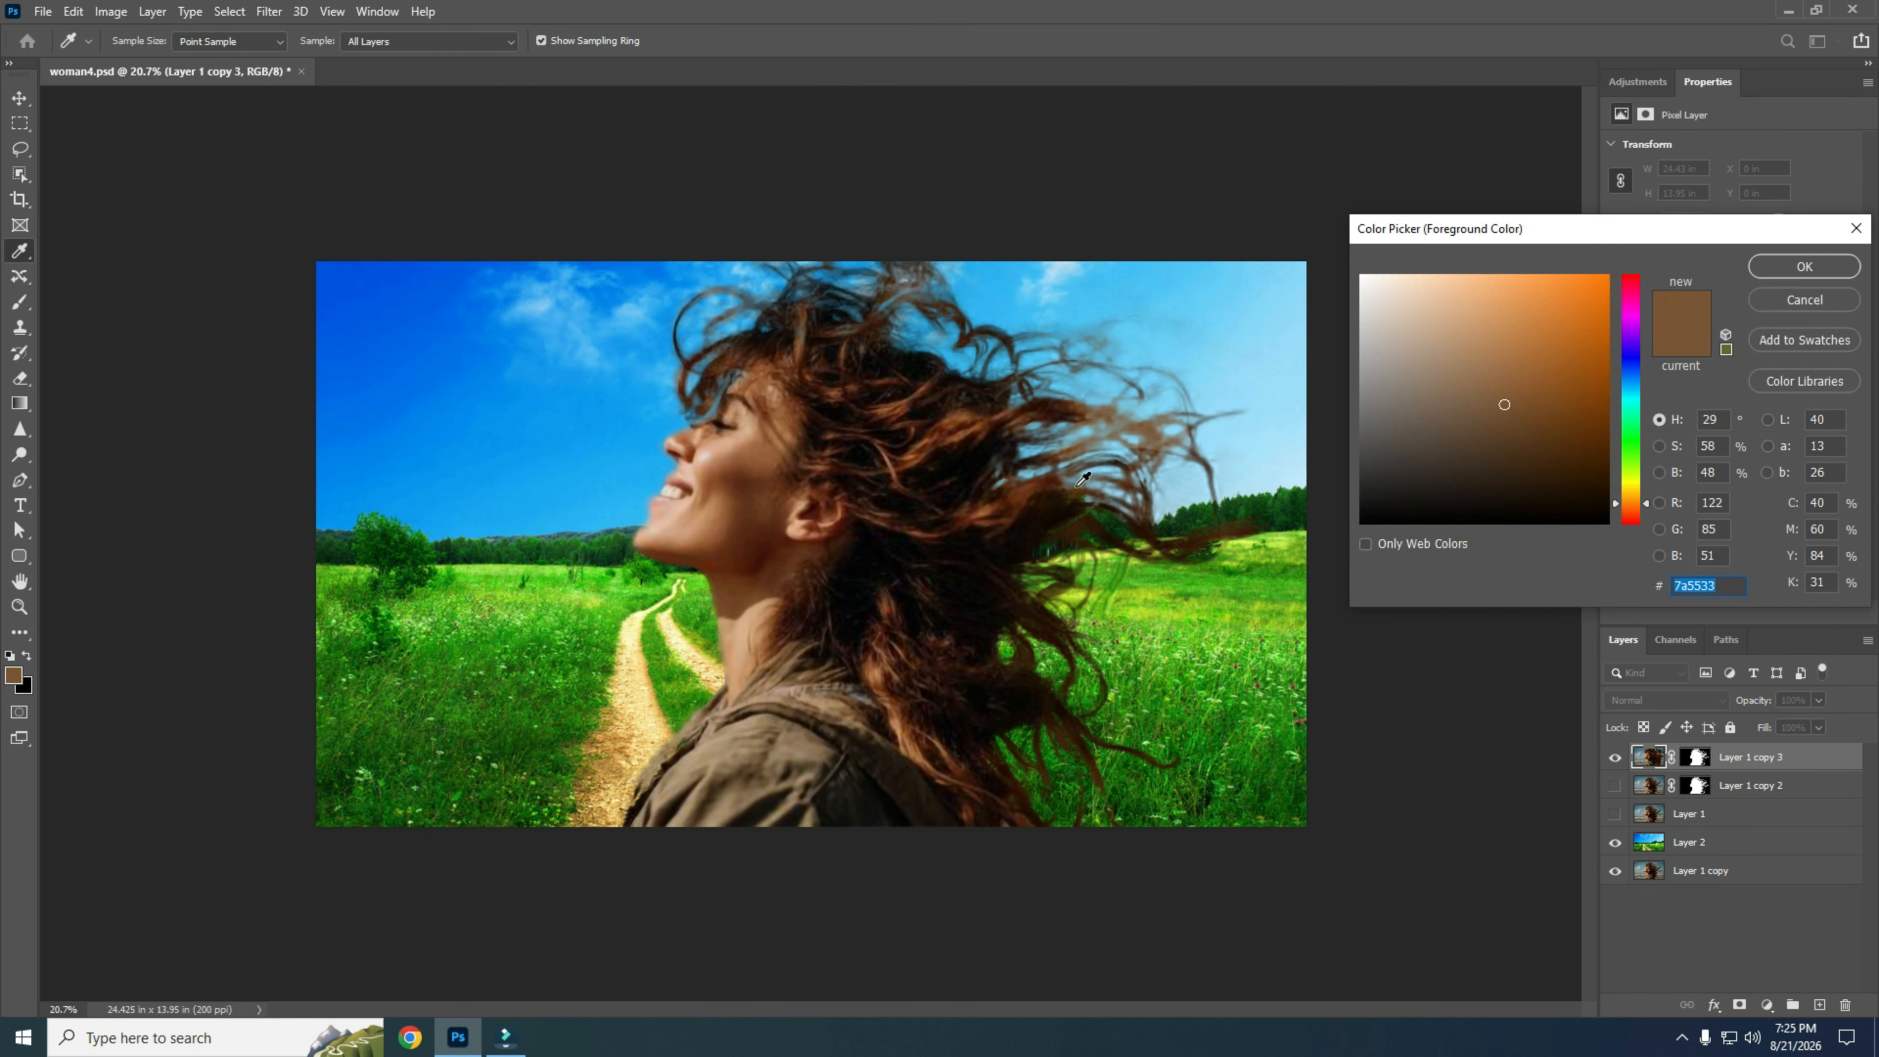
left_click(1128, 455)
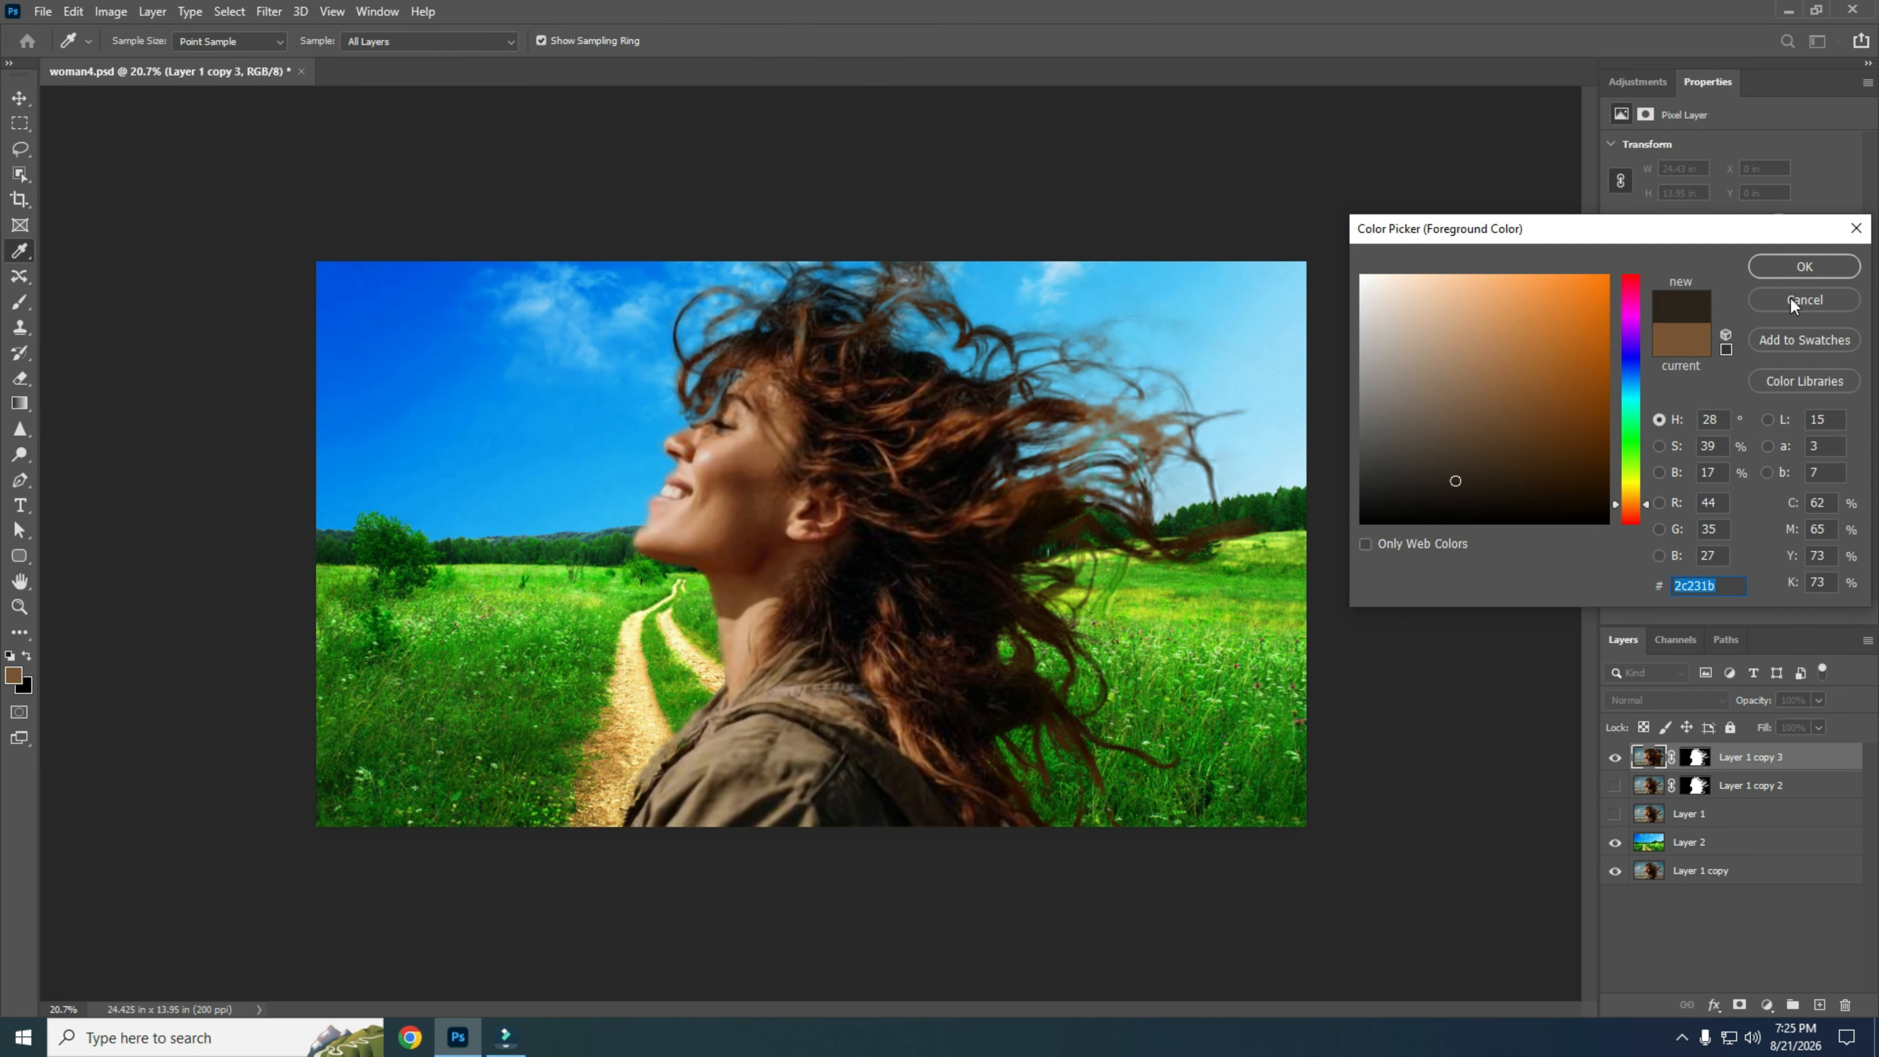
left_click(1790, 268)
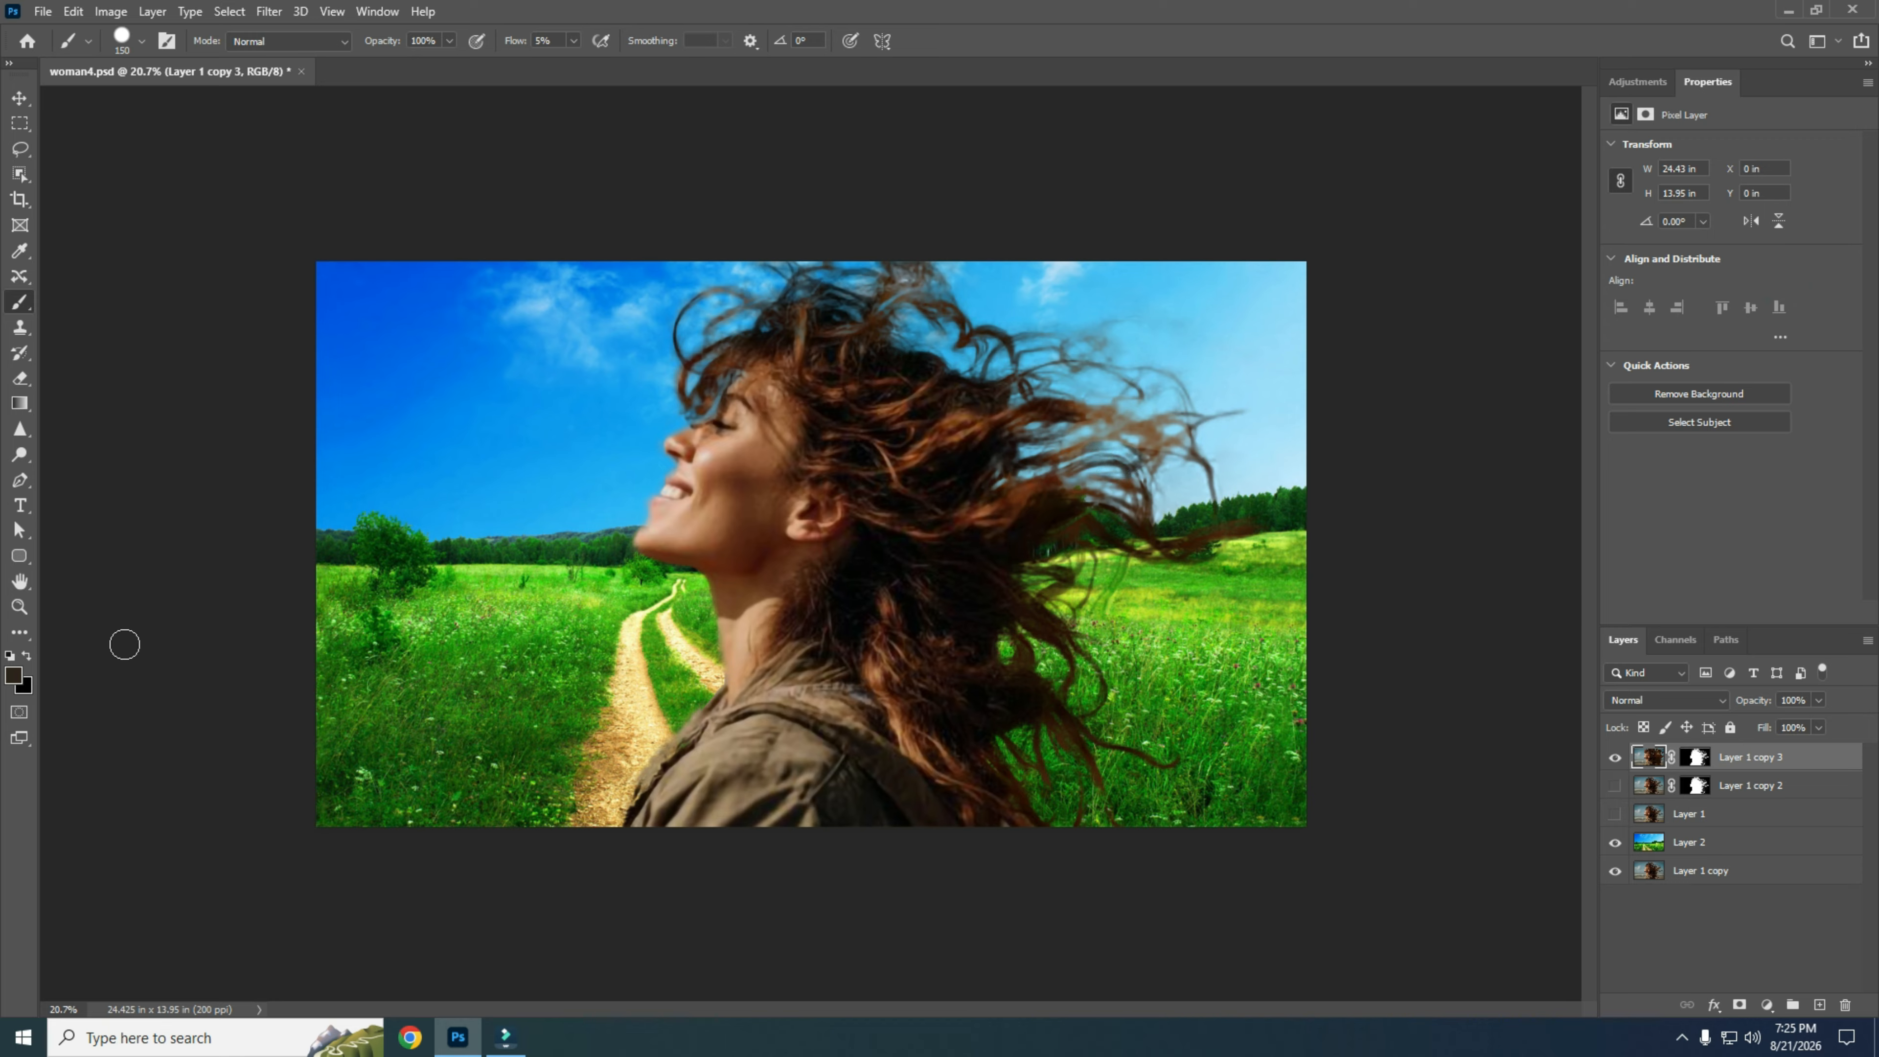
- Set the foreground color to dark grey 292c2d, sampled from the hair strands above the forehead
left_click(15, 677)
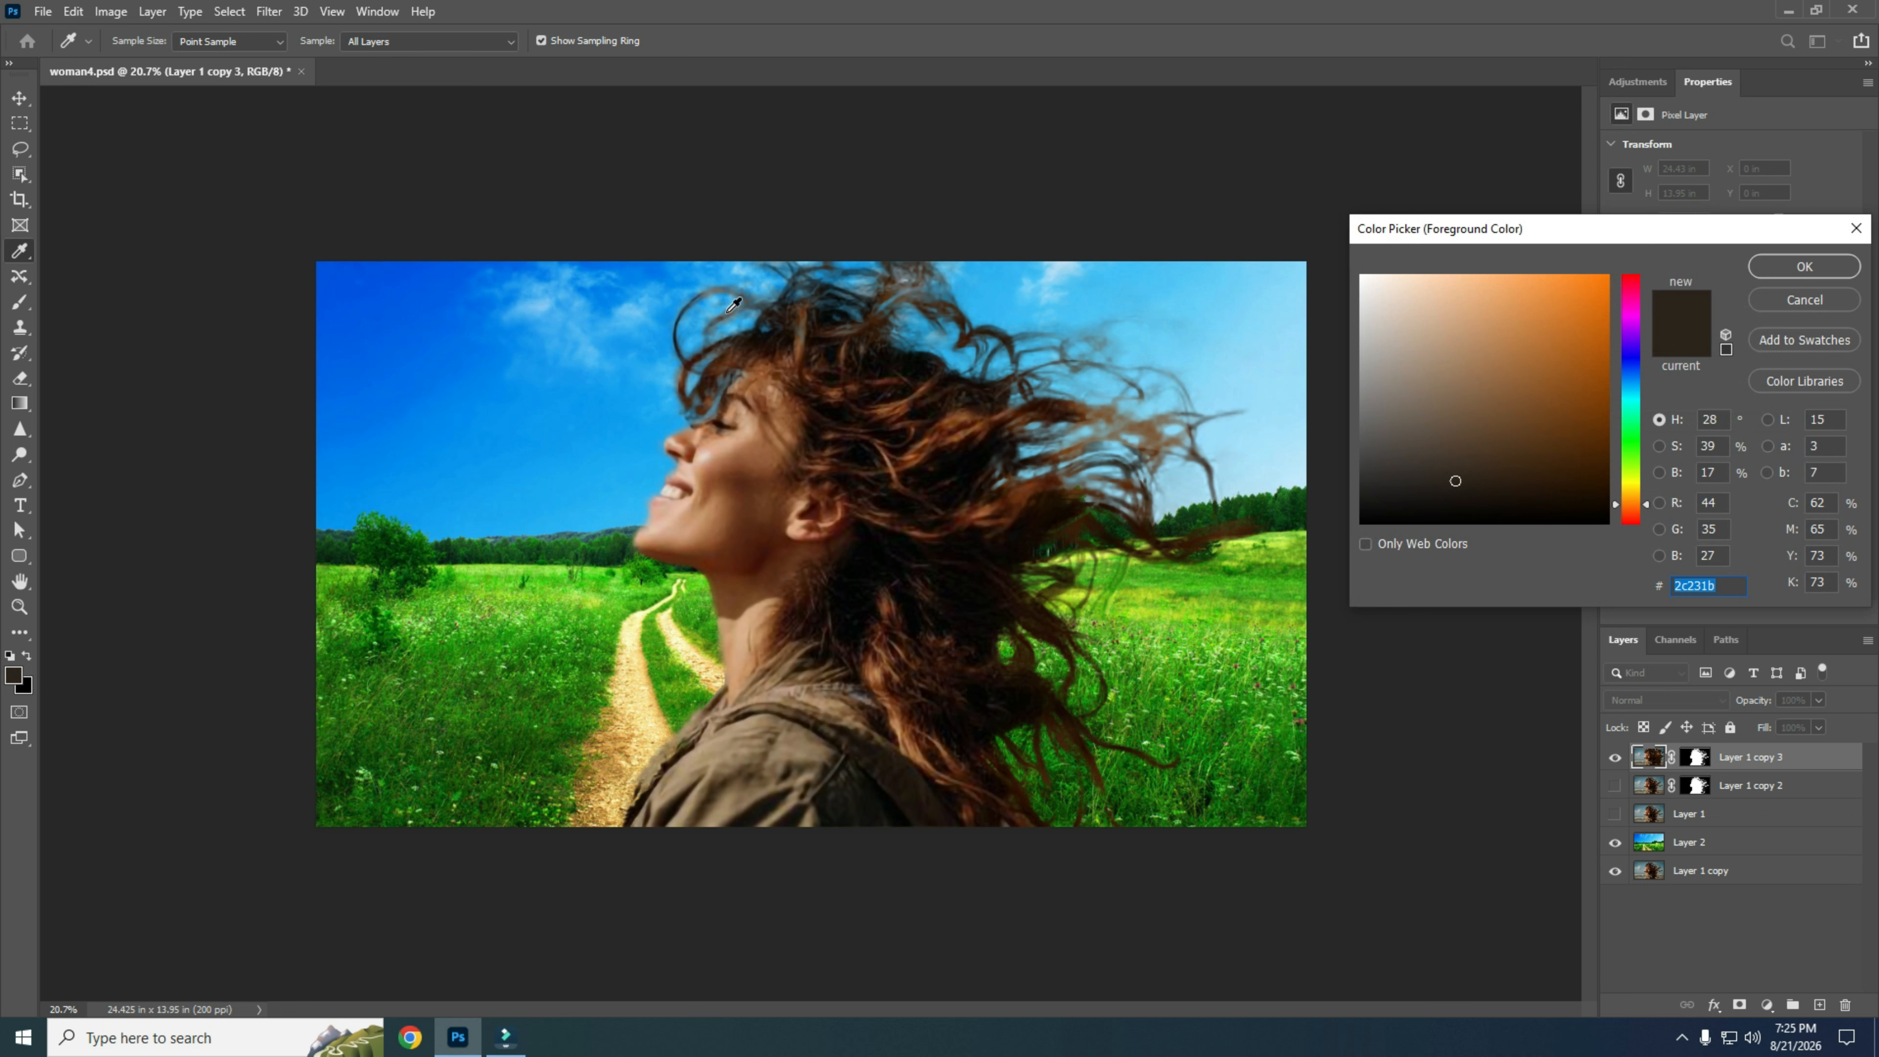
left_click(769, 306)
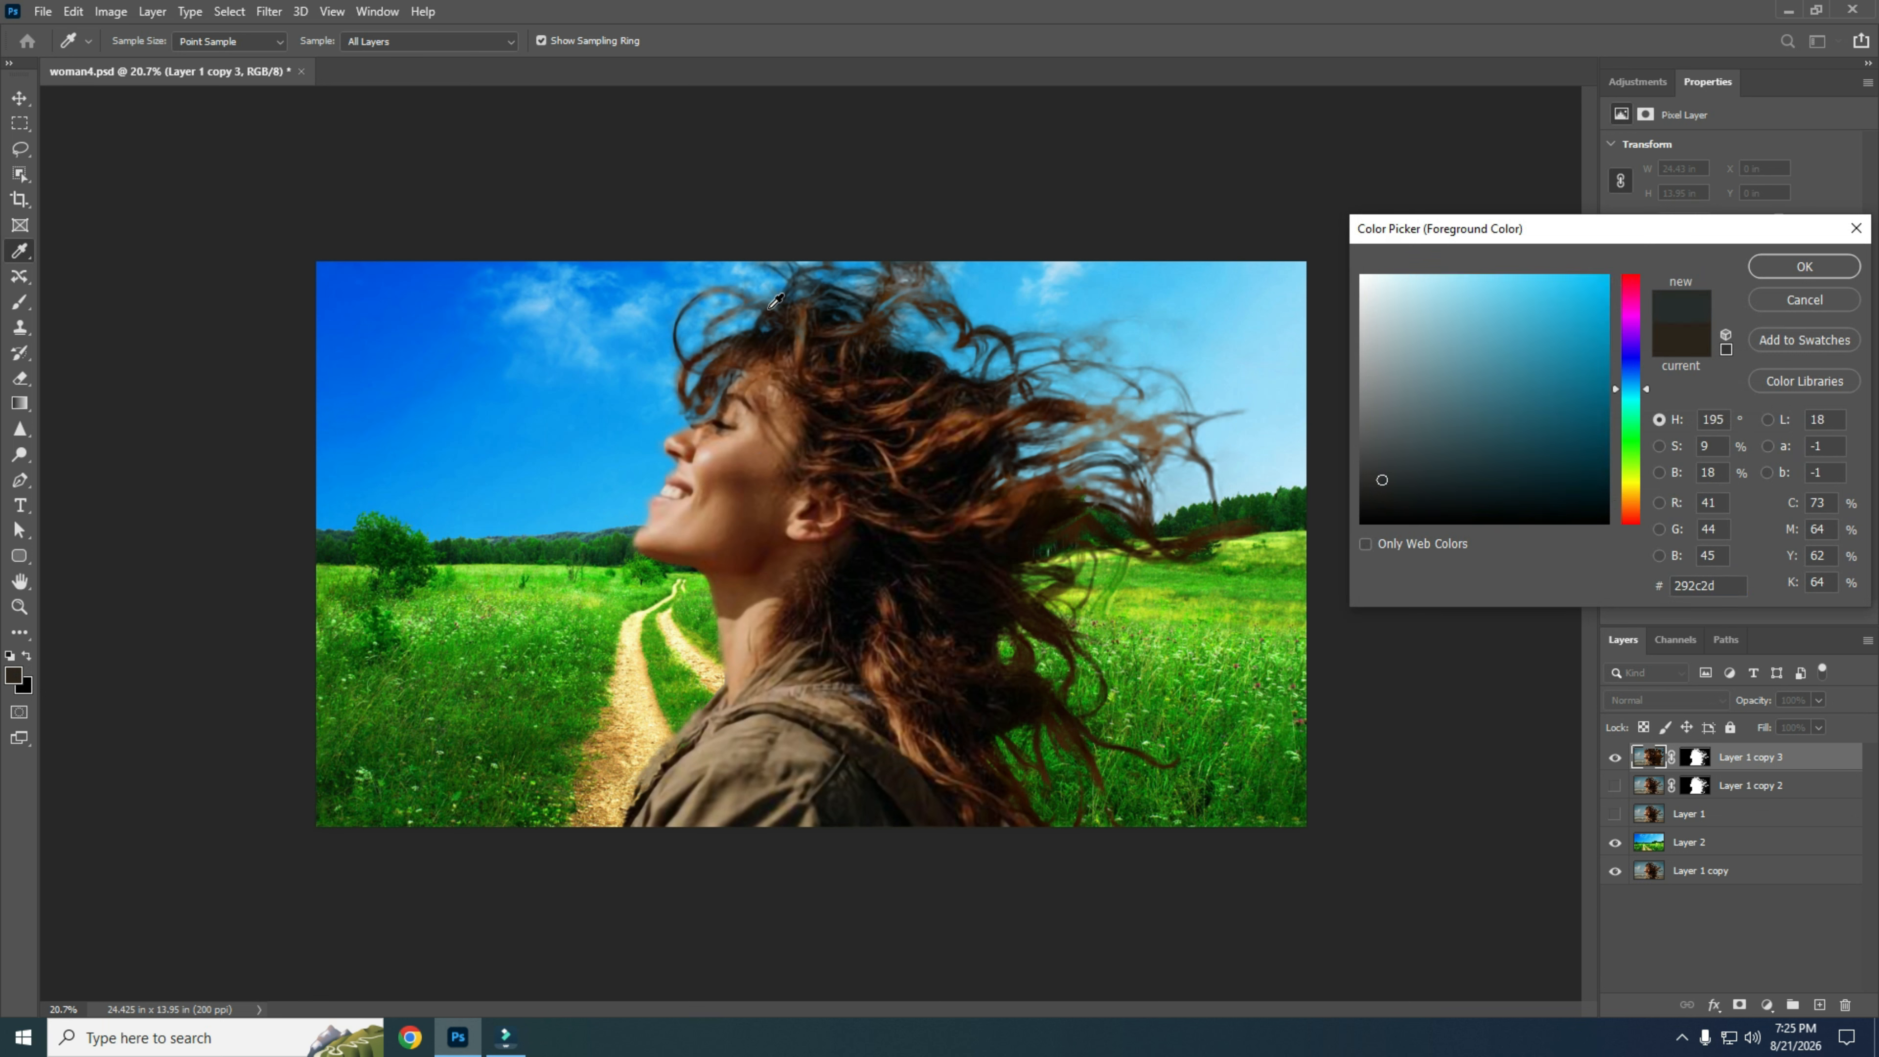
key("Return")
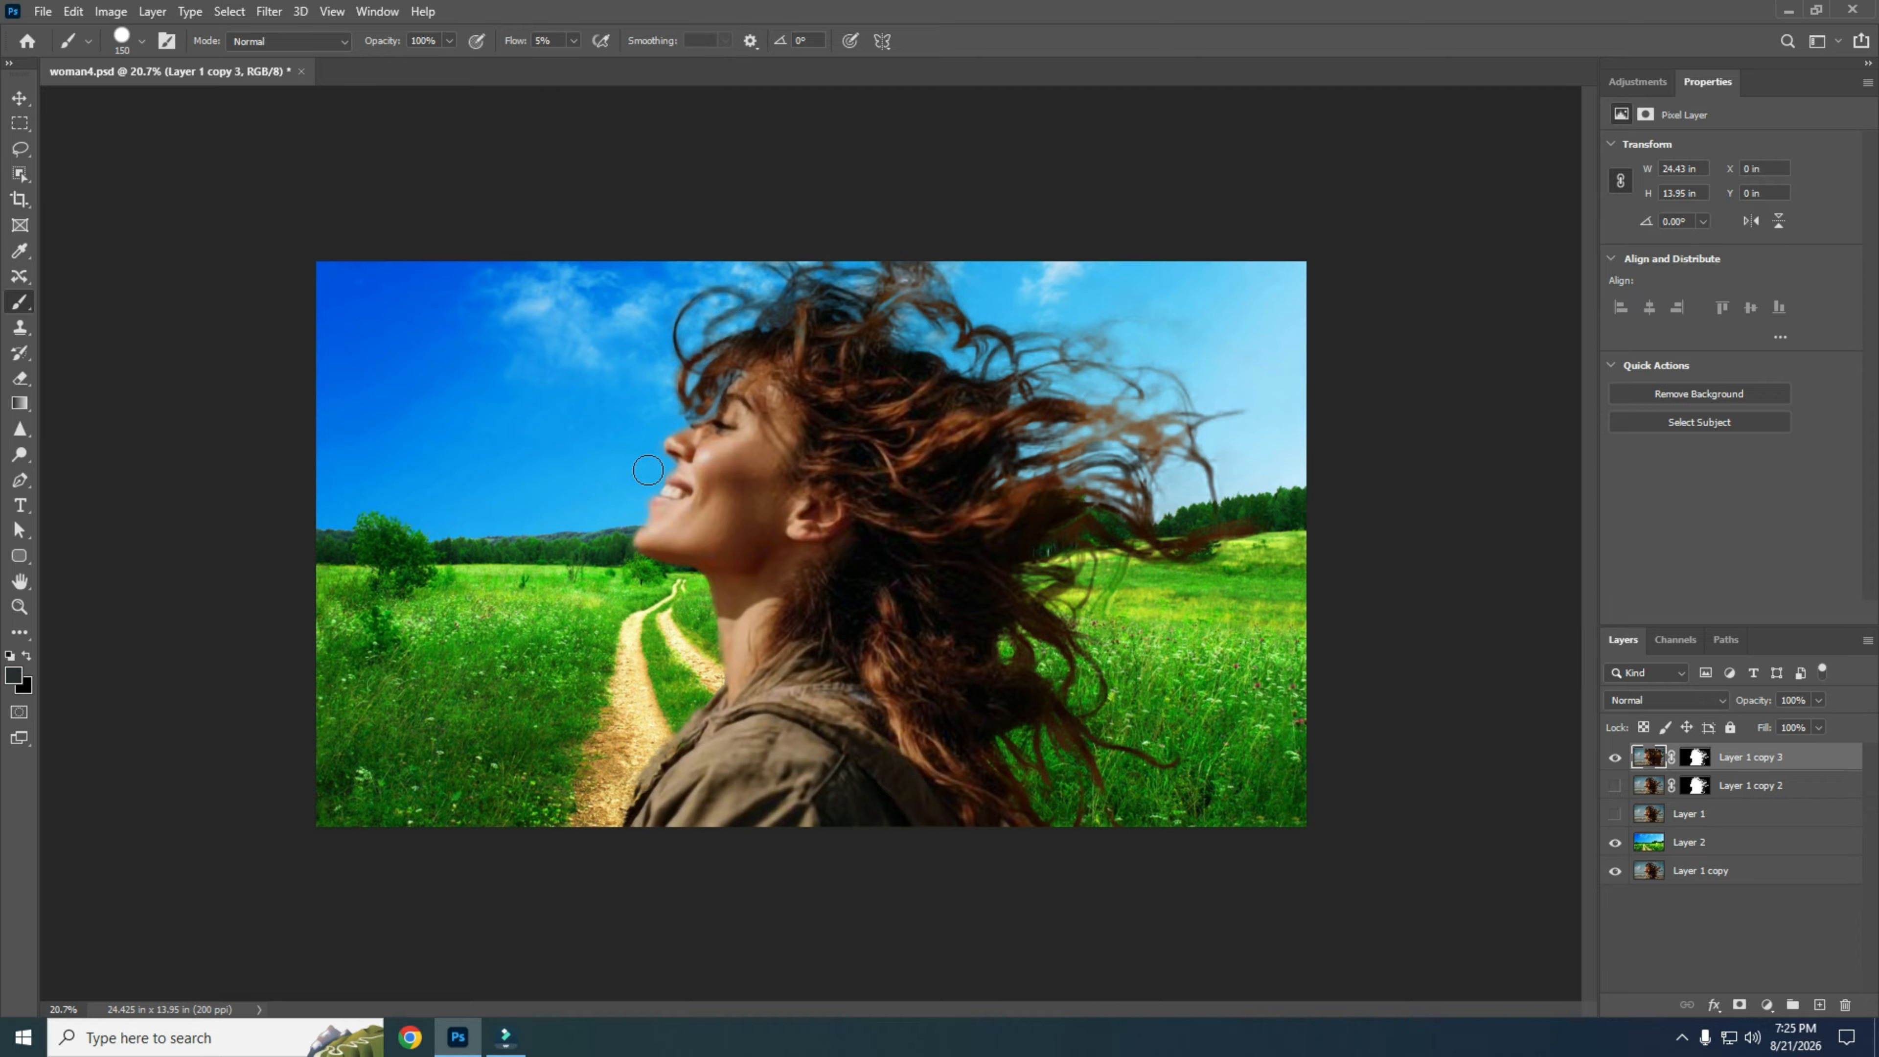
- Show the original photo on Layer 1 temporarily to compare its hair with the recolored cutout
left_click(1614, 814)
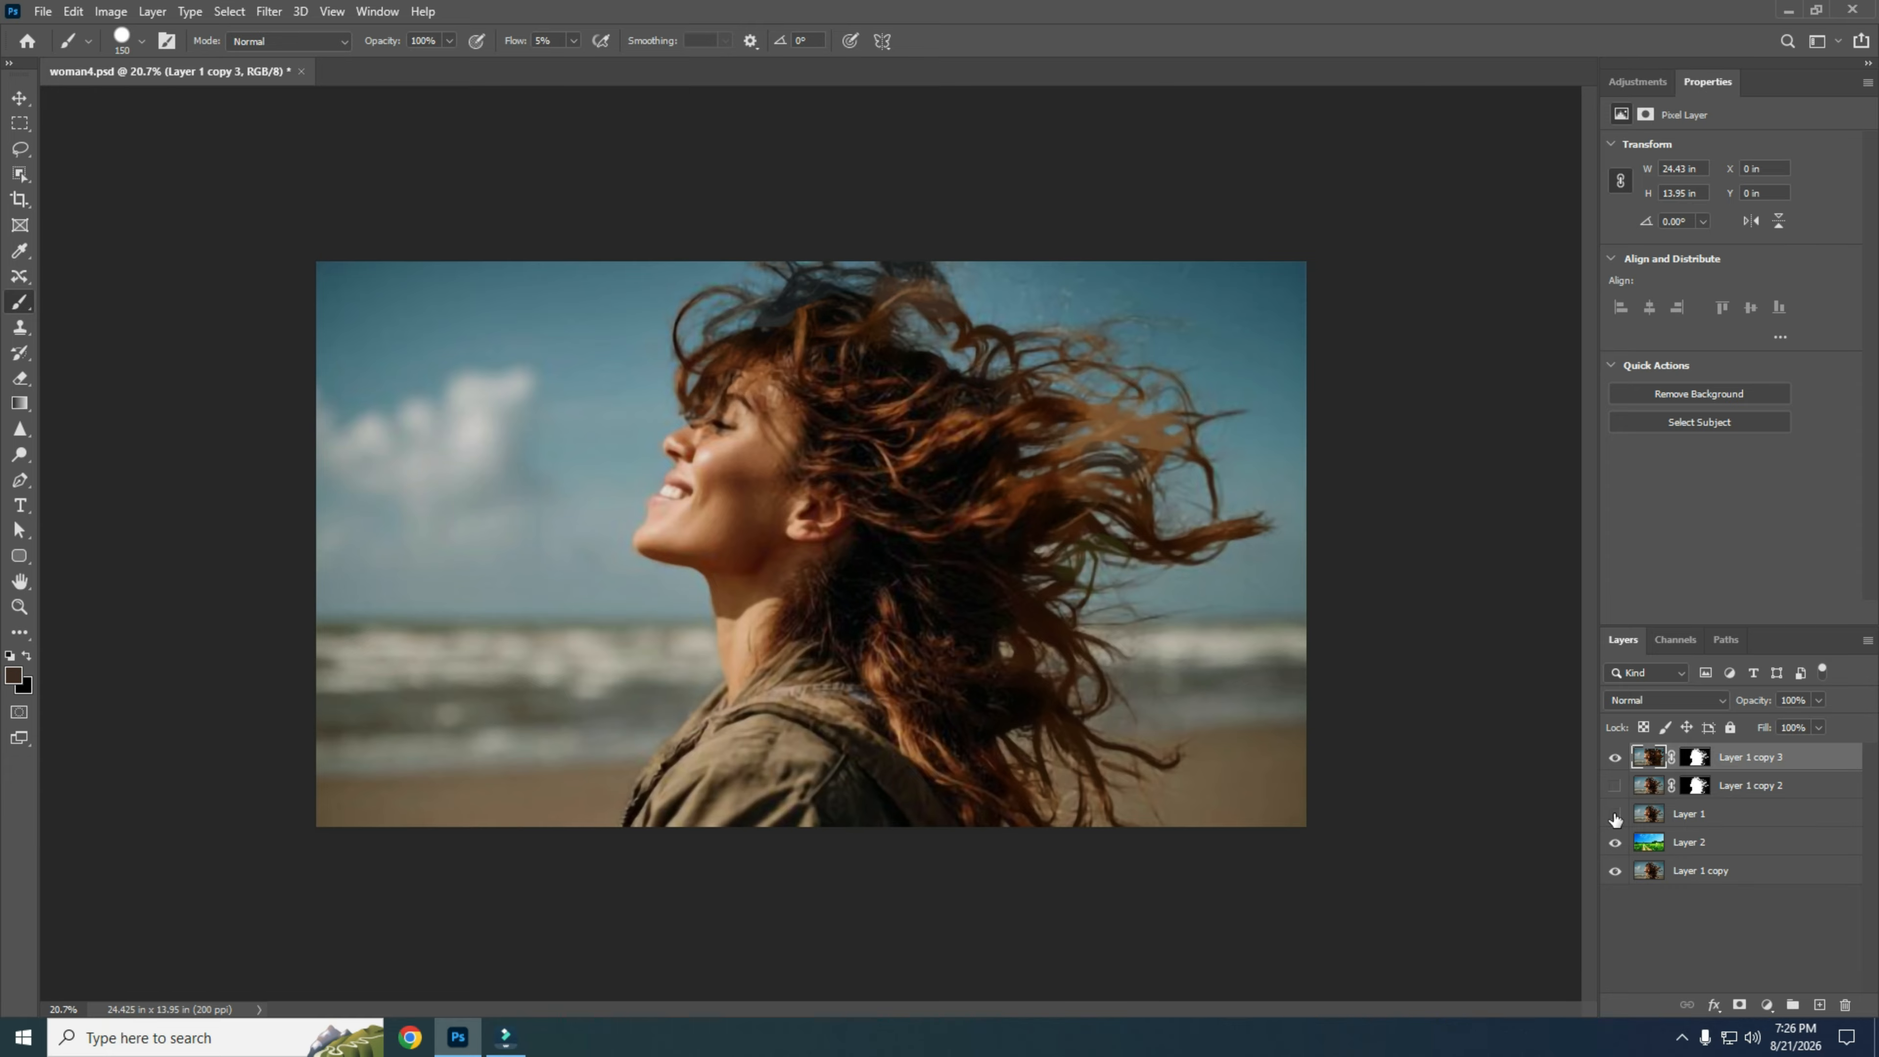
left_click(1614, 814)
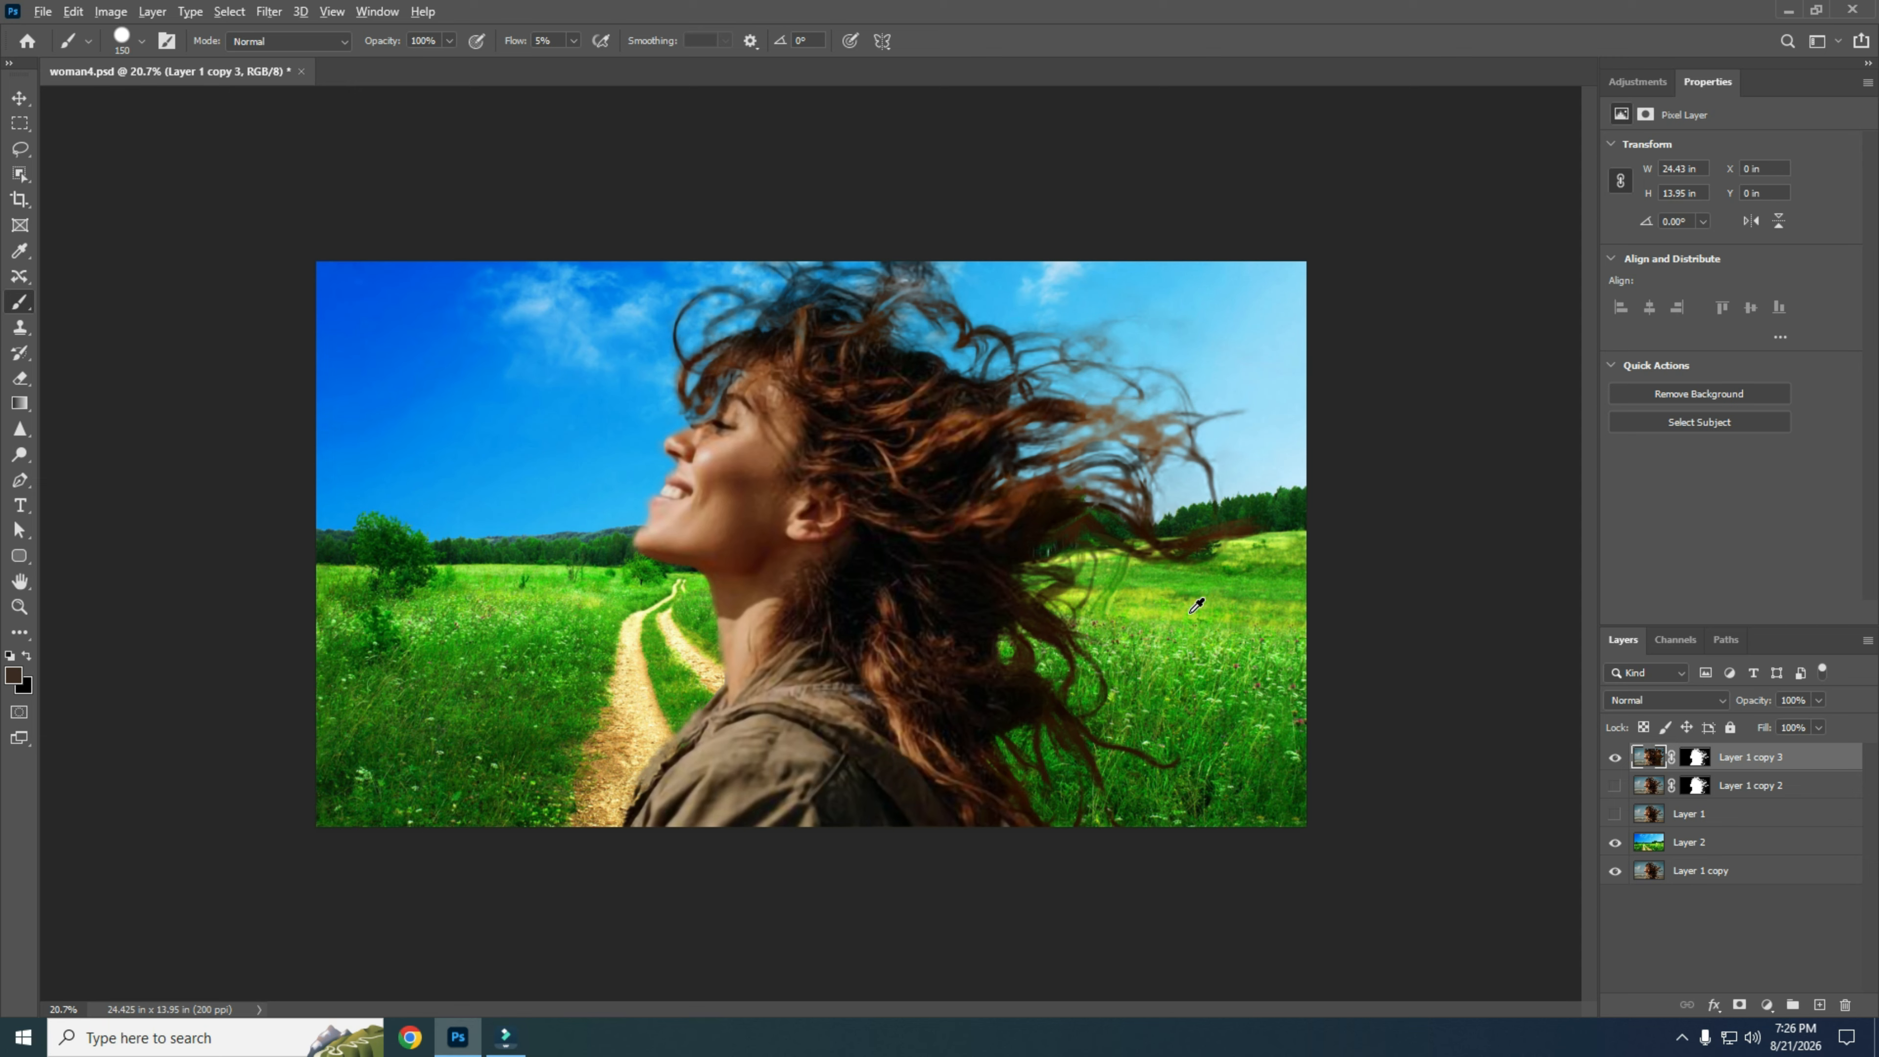
- Sample bright green from the grass and dab it faintly over the woman with the brush enlarged to 3400
left_click(1185, 633, "alt")
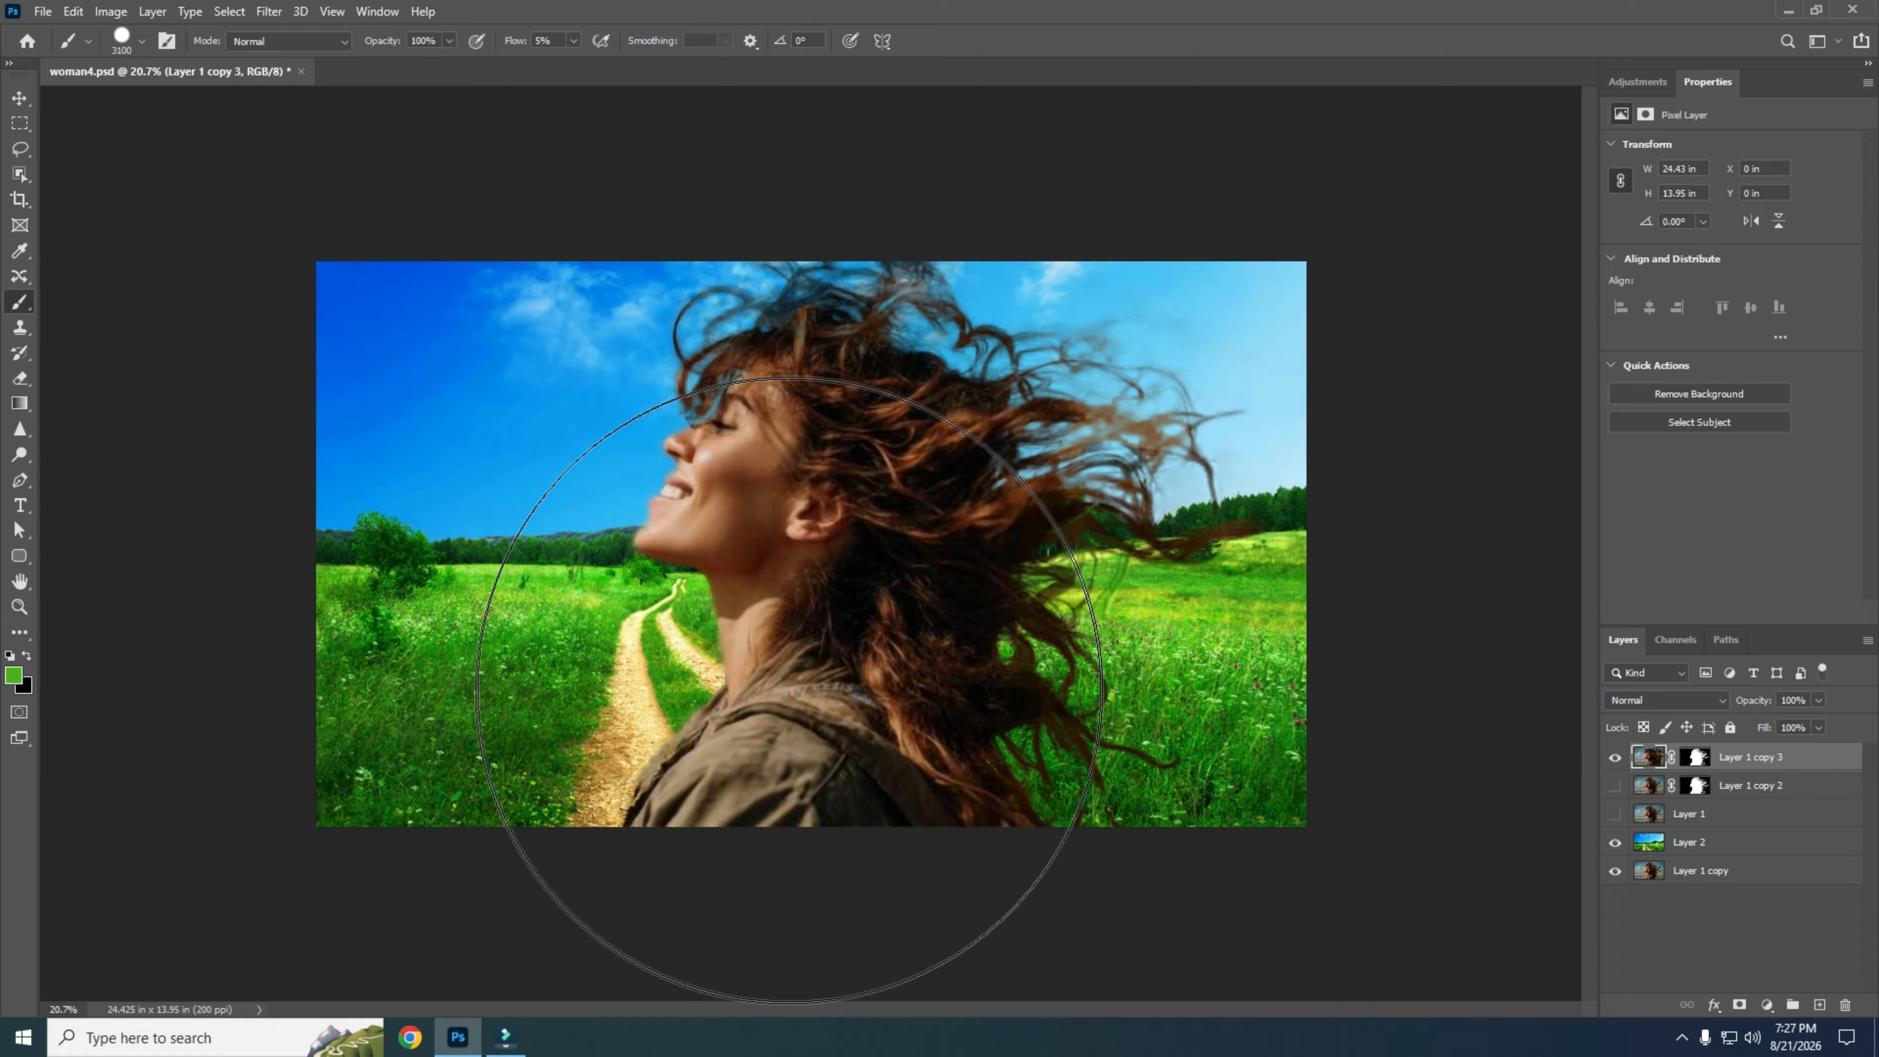
key("bracketright")
key("bracketright")
key("bracketright")
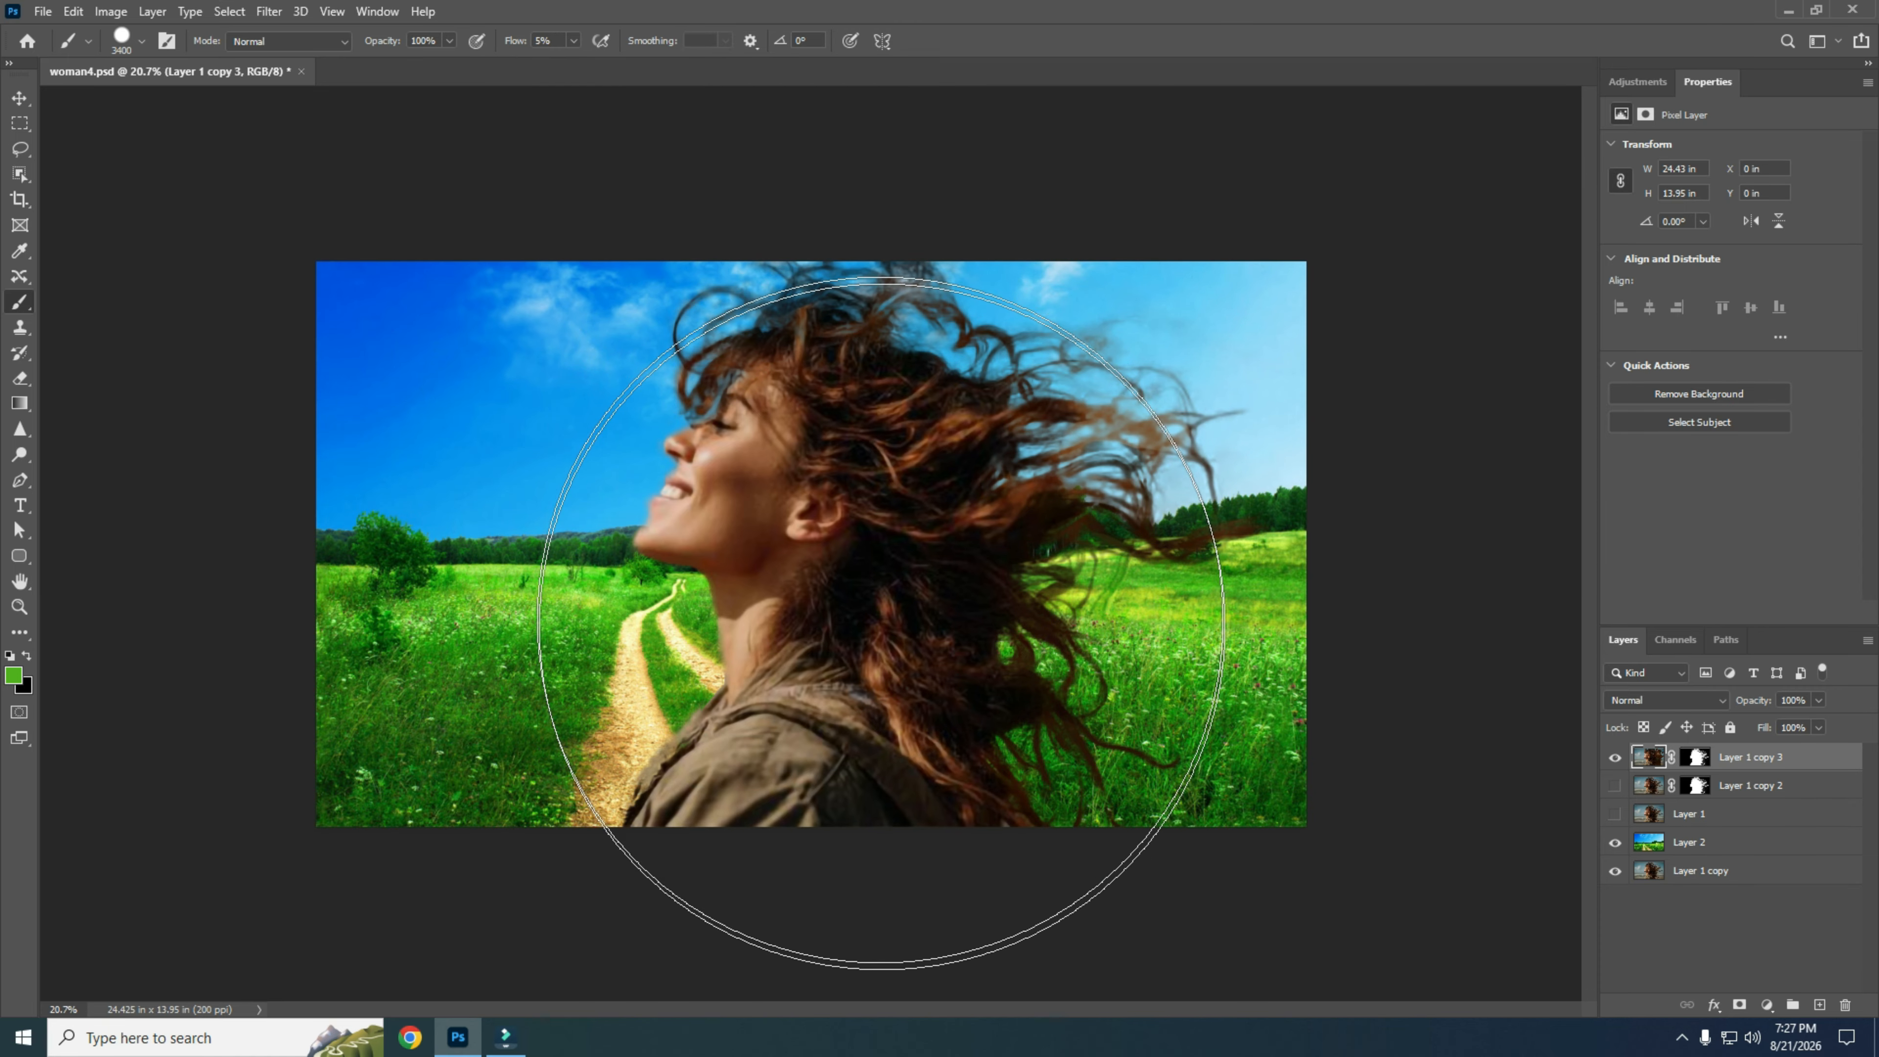
left_click(874, 613)
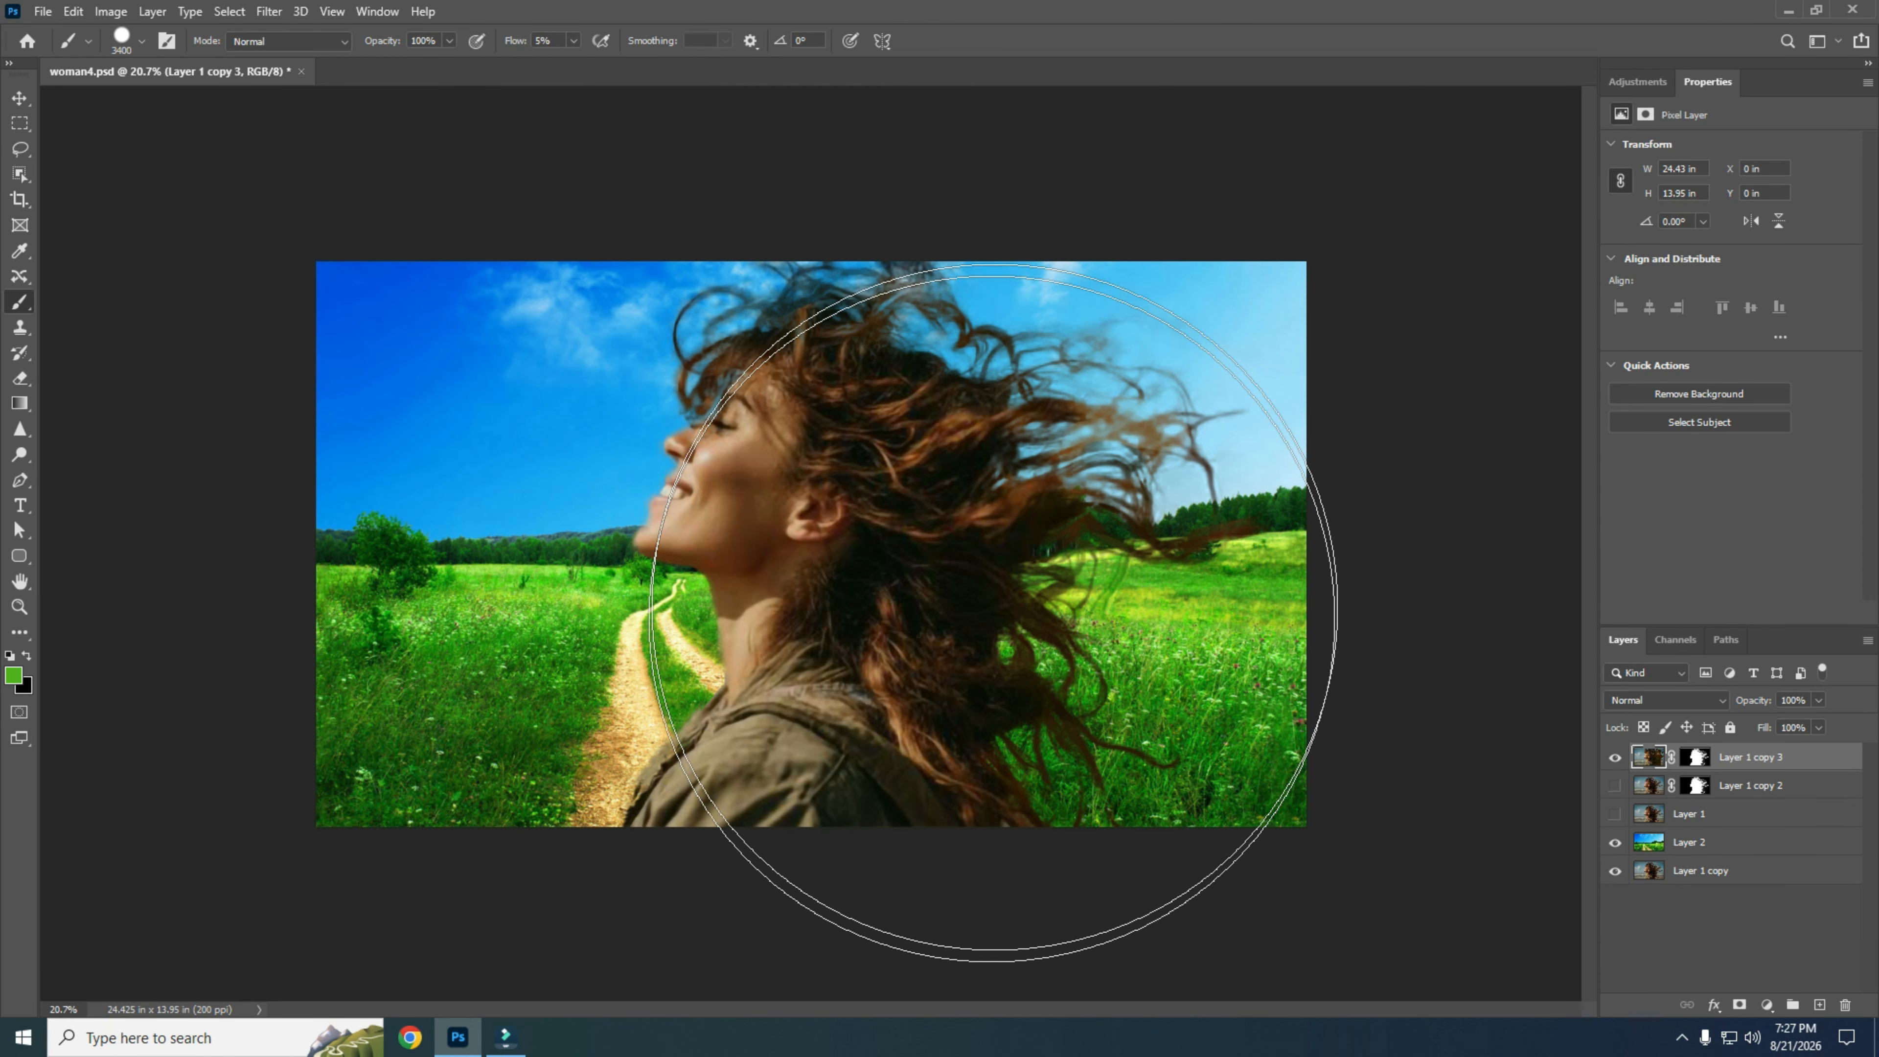